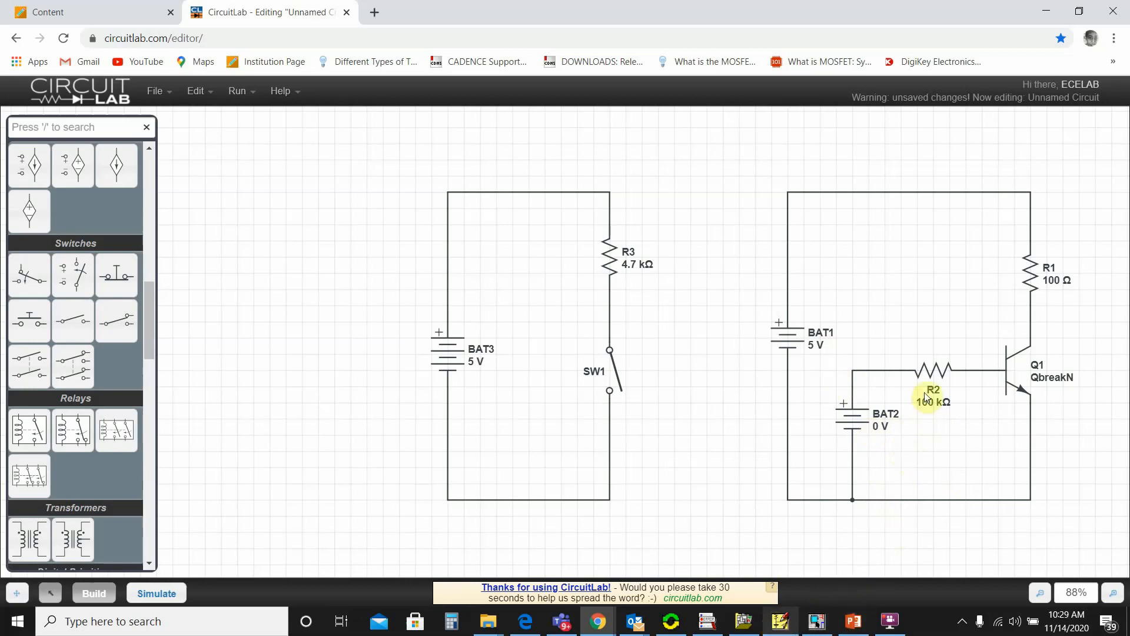
- Rename the 0 V base-side battery VS and the 5 V battery in the transistor circuit V1
double_click(881, 418)
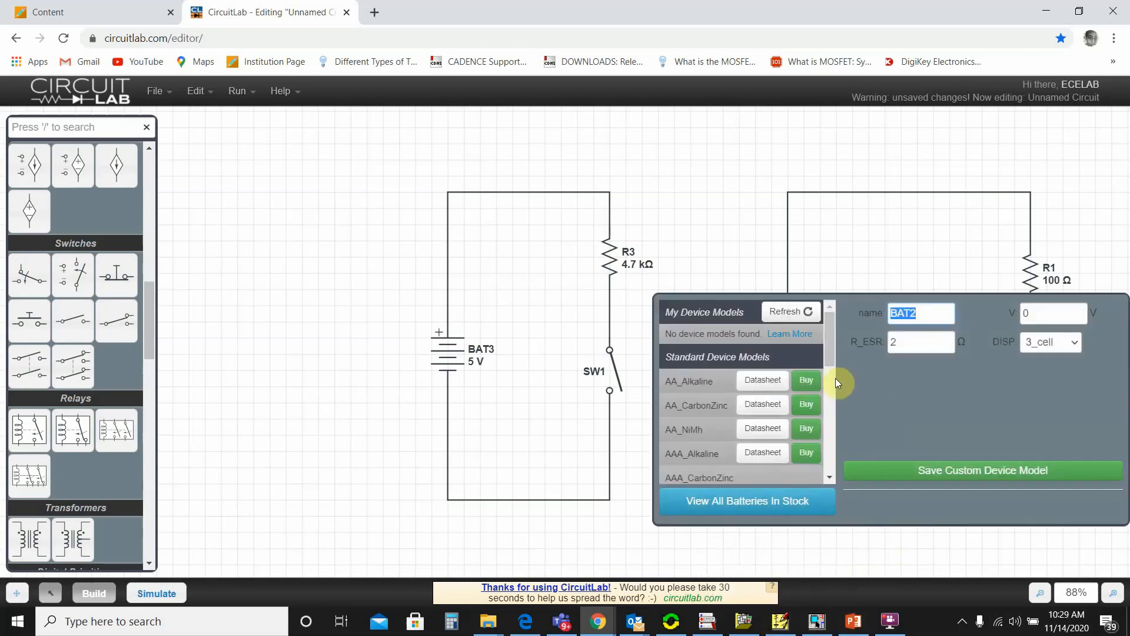
text(VS)
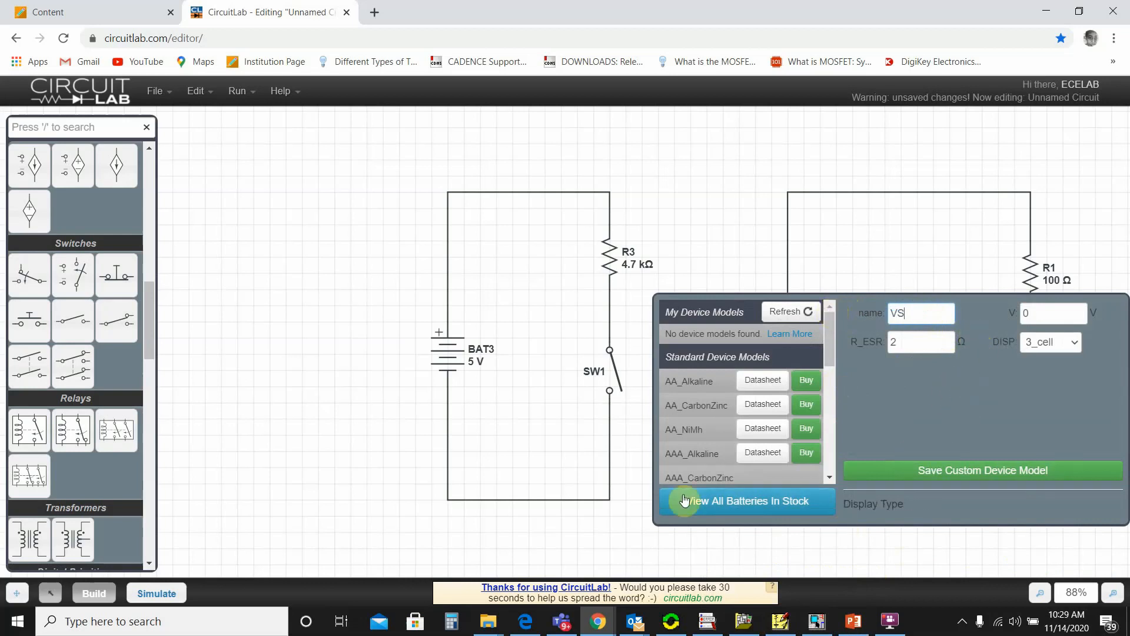
click(640, 539)
double_click(823, 331)
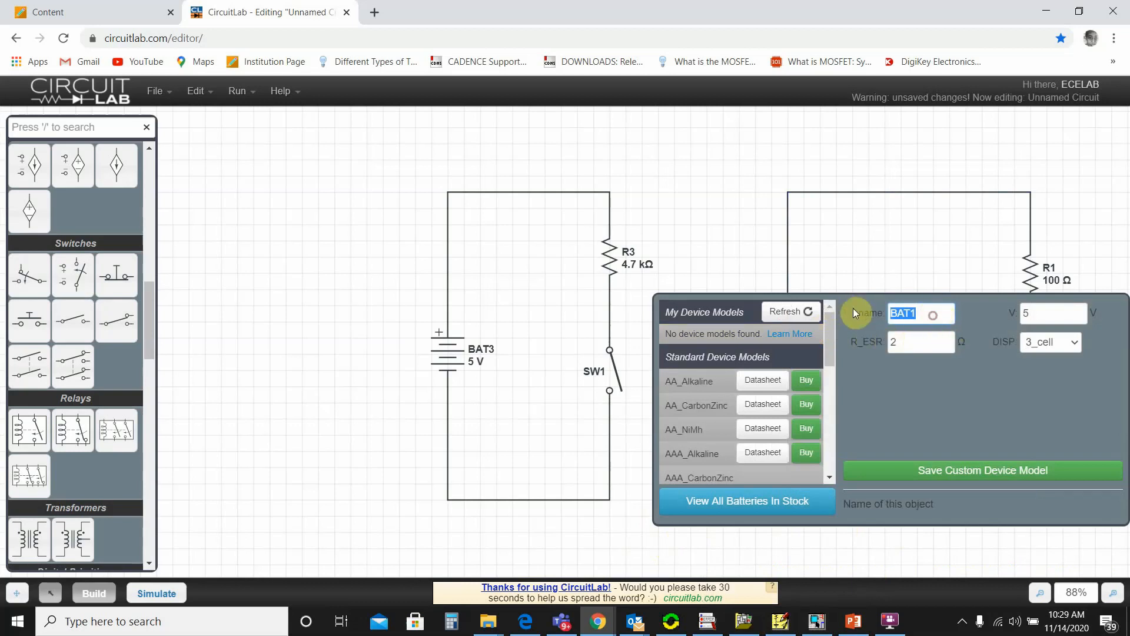
text(V1)
click(614, 537)
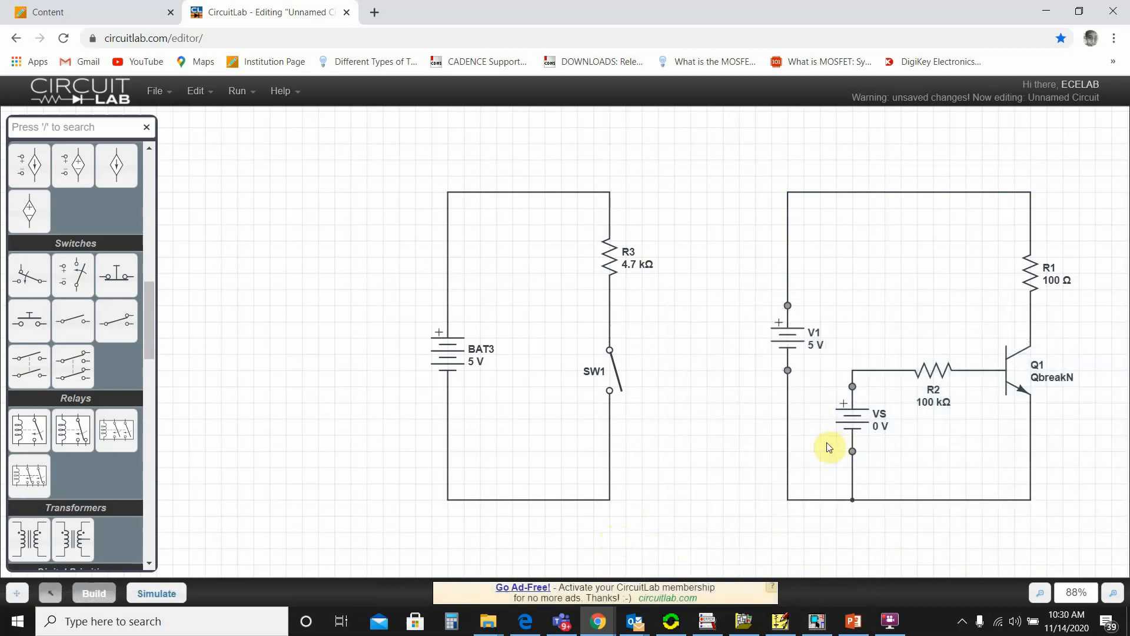
- Switch to PSpice Schematics and place two VDC sources, the second lower and to the right of the first
mouse_move(779, 630)
click(729, 525)
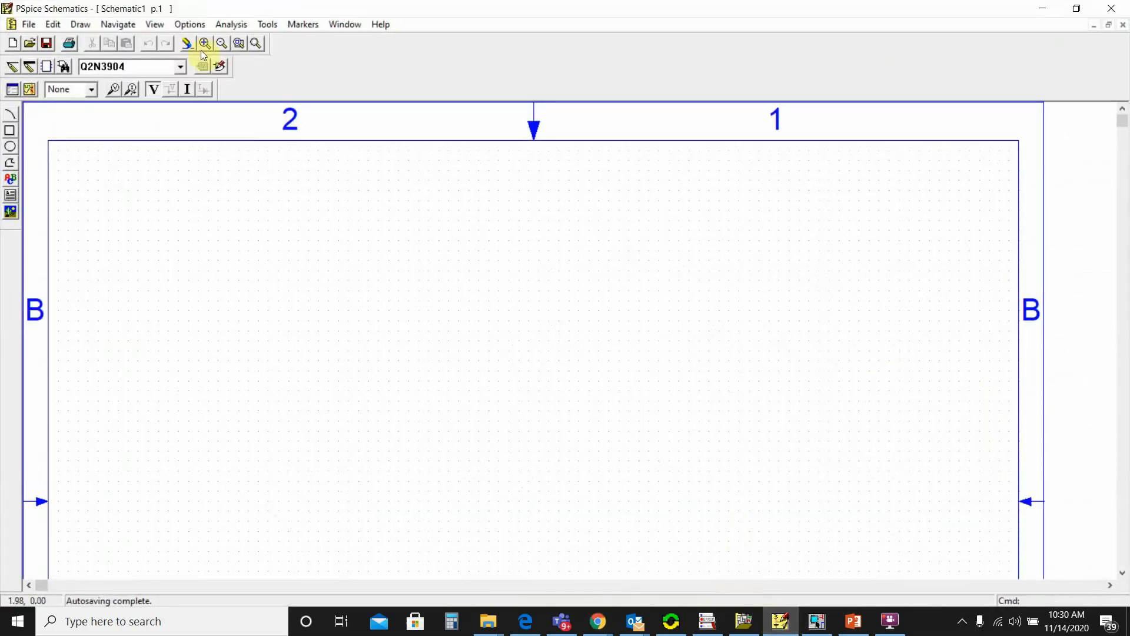
click(126, 65)
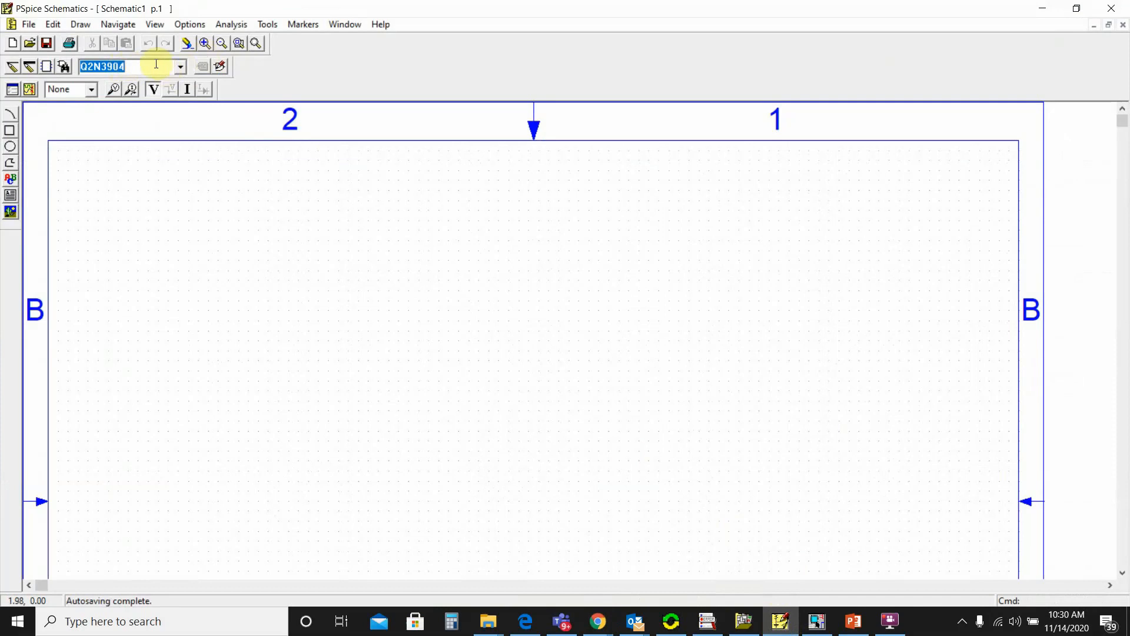
key(Return)
click(316, 338)
click(439, 401)
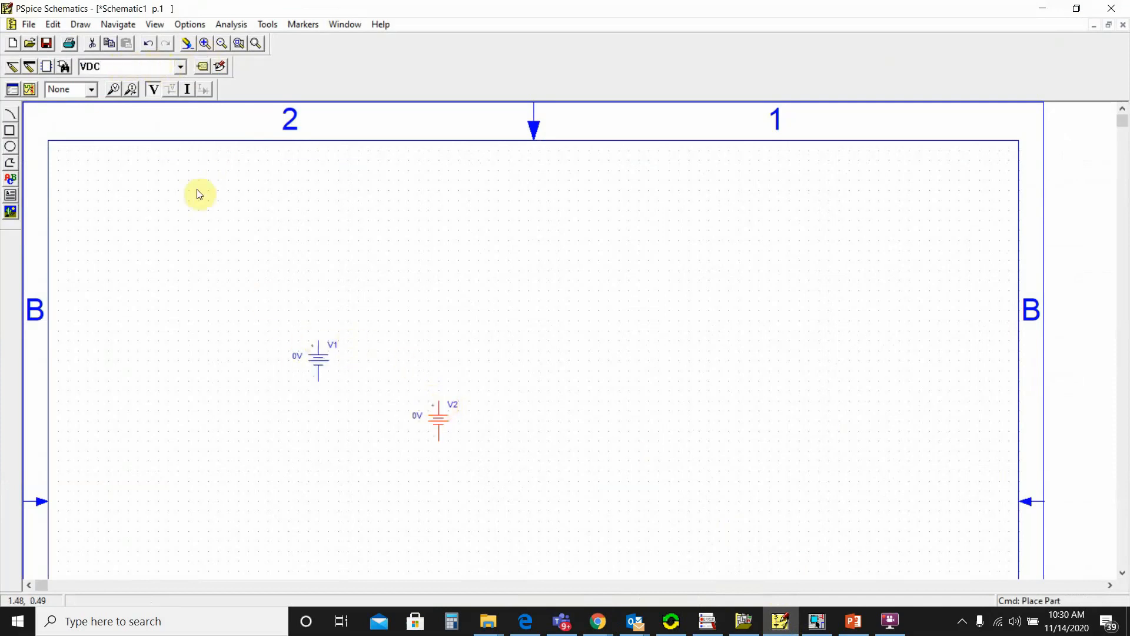
- Place a horizontal resistor R above and right of V2, and a second R higher up, rotated to vertical
double_click(129, 68)
text(R)
key(Return)
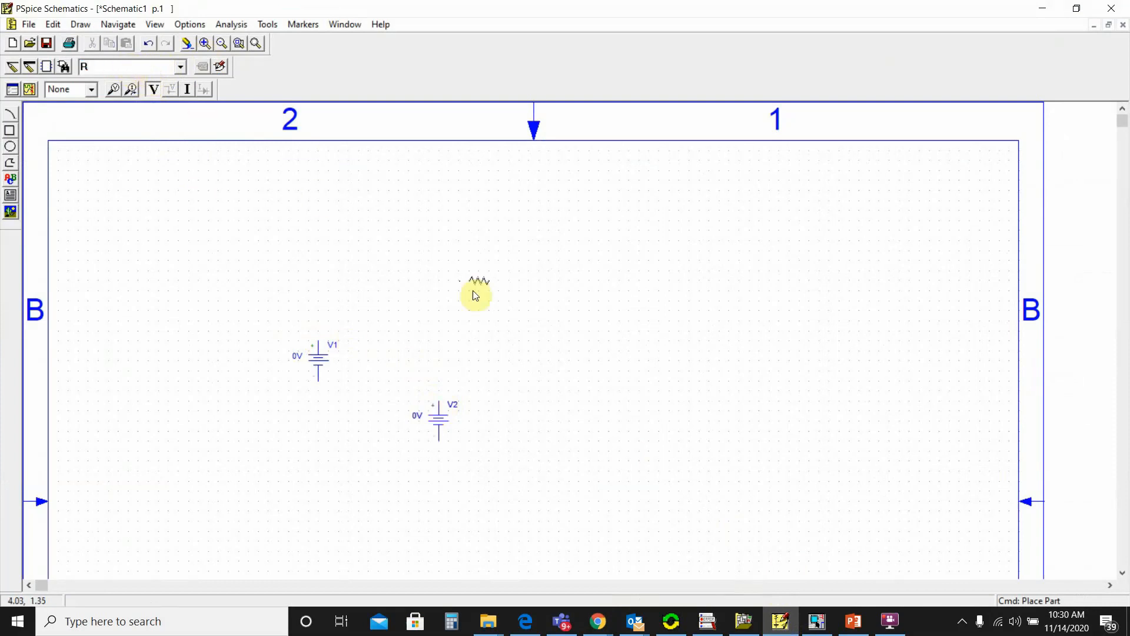
click(477, 377)
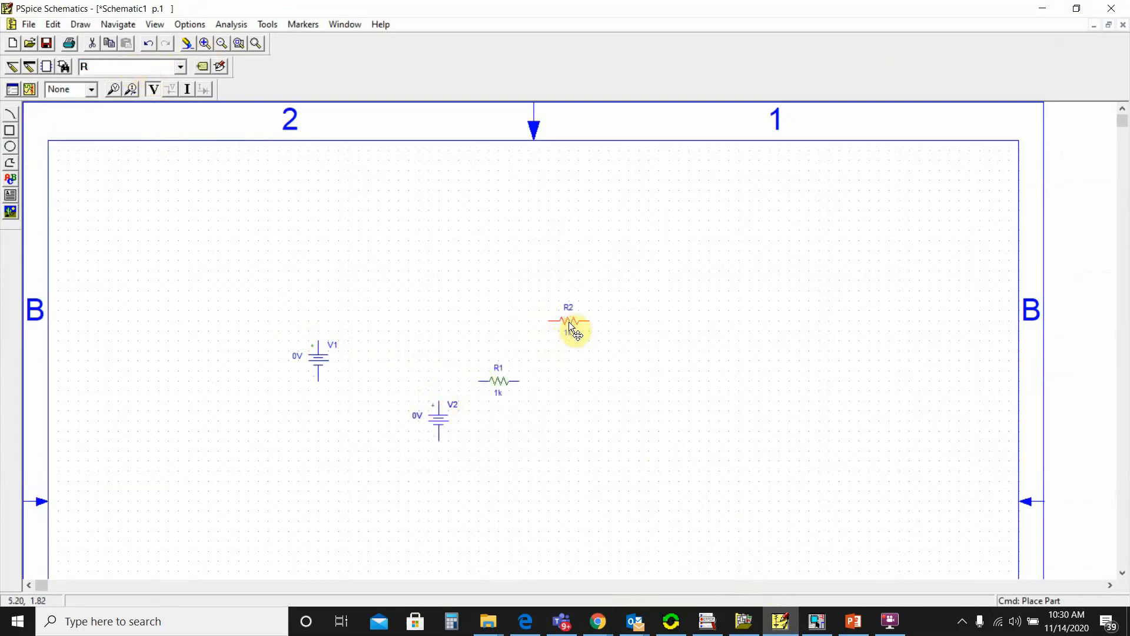
key(ctrl+r)
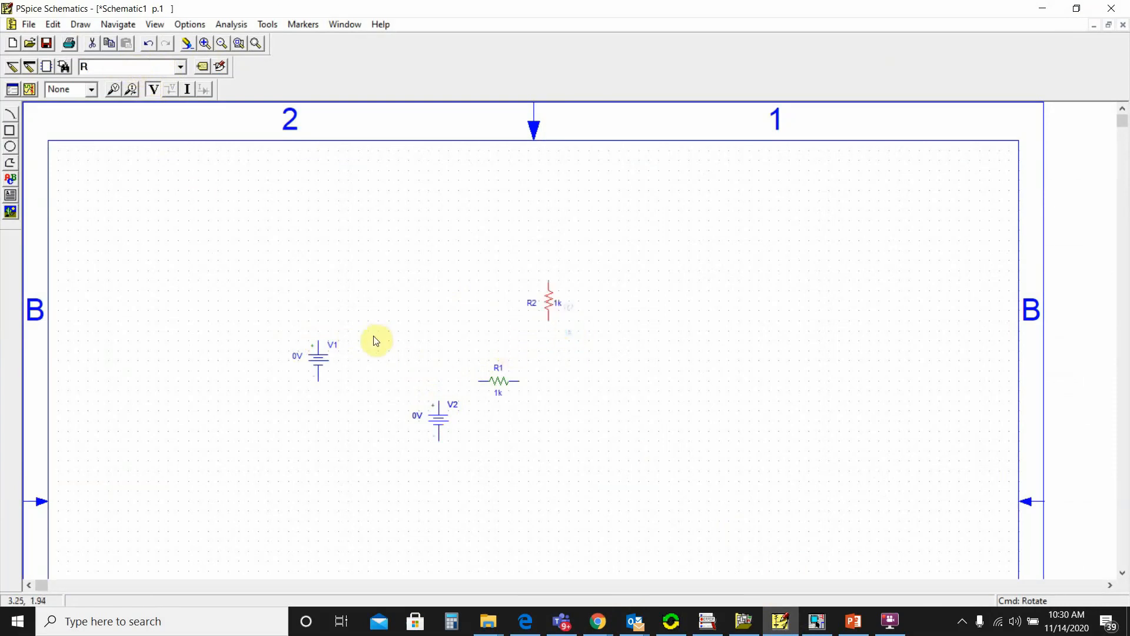
- Place a QBREAKN transistor with its base beside R1 and its collector below R2
double_click(132, 65)
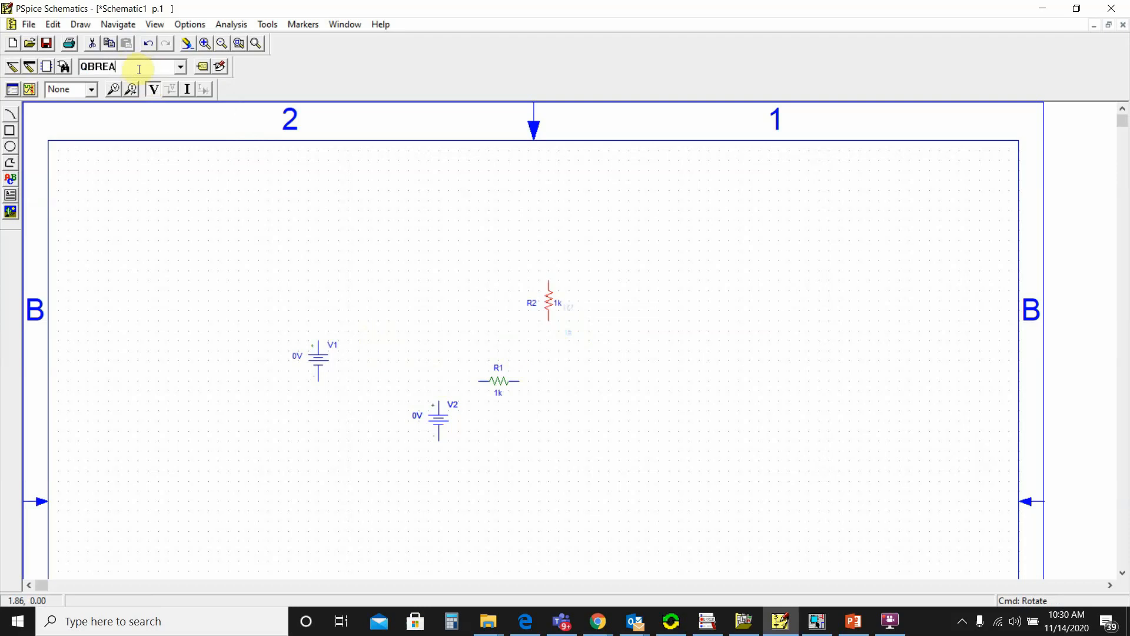
key(Return)
click(534, 377)
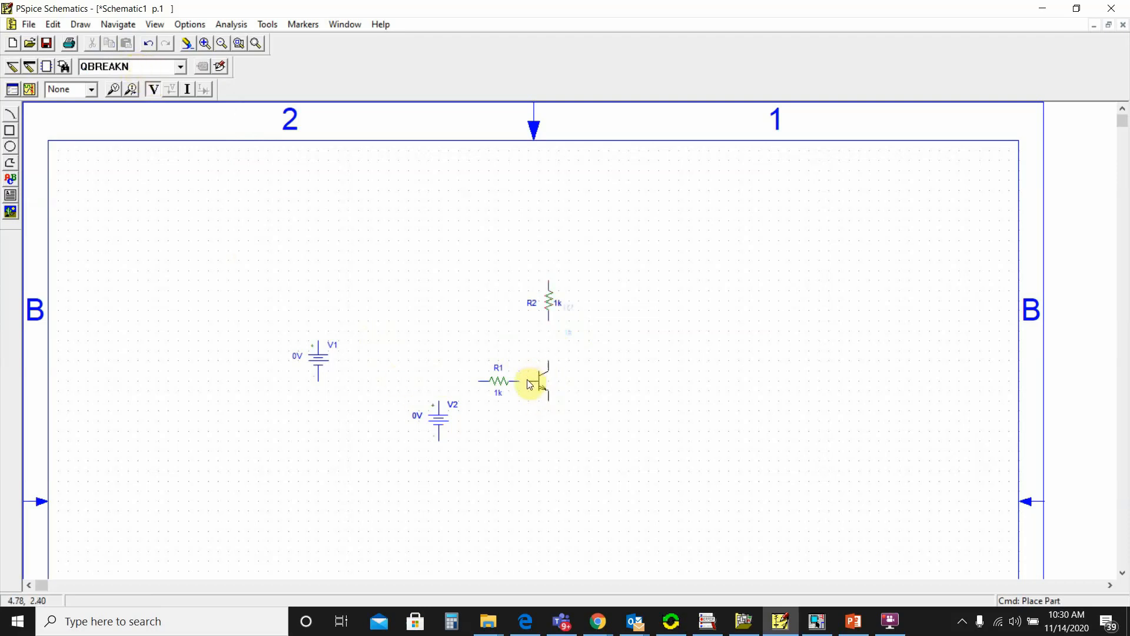
click(239, 43)
drag(268, 234, 624, 530)
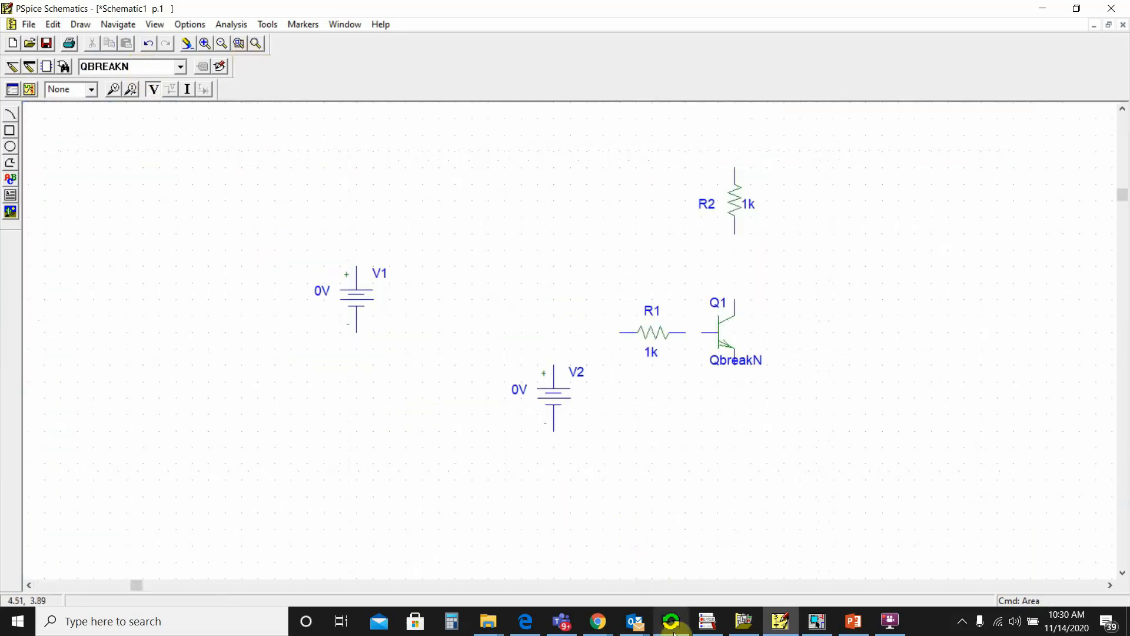
- Switch to the CircuitLab schematic and the PSPICE BJT tutorial PDF to review the circuit and the default-values simulation instructions
mouse_move(597, 621)
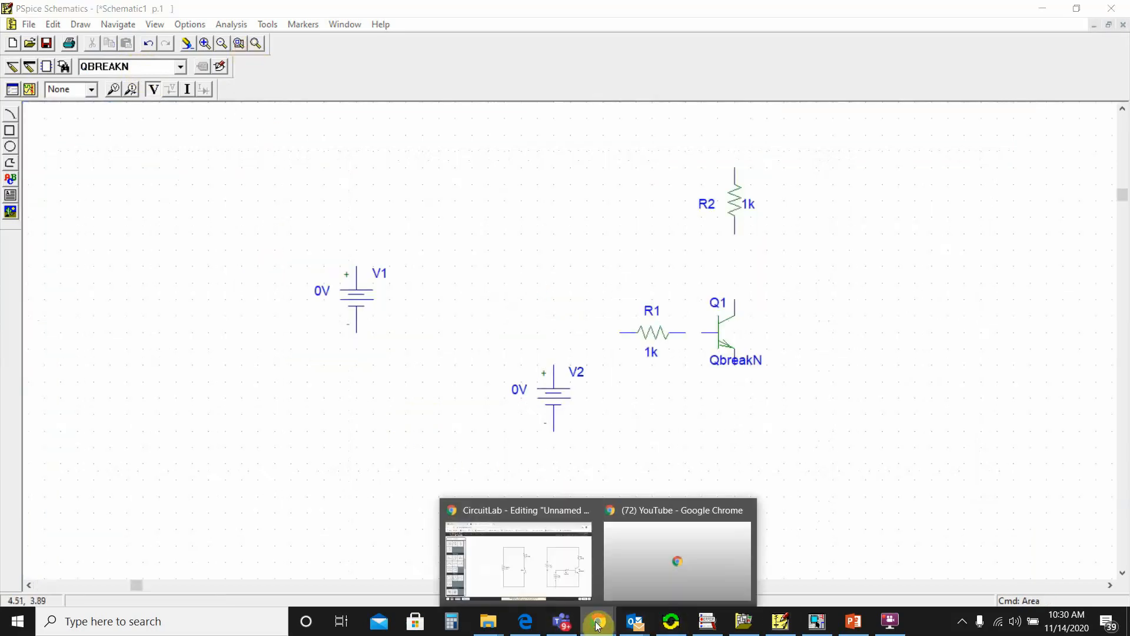
click(546, 560)
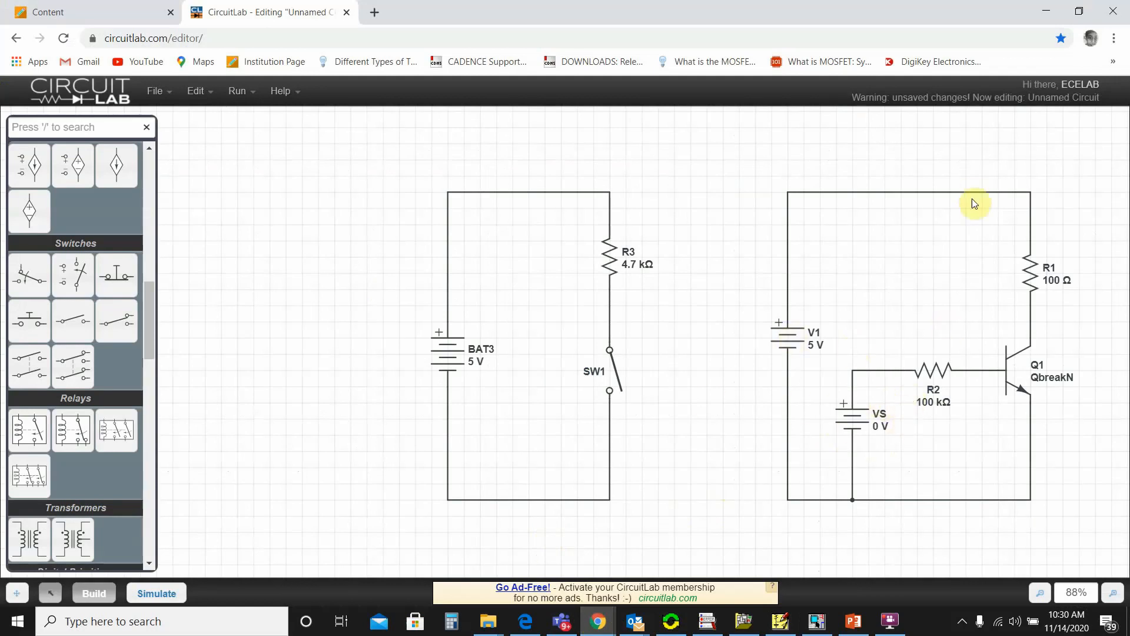
click(525, 621)
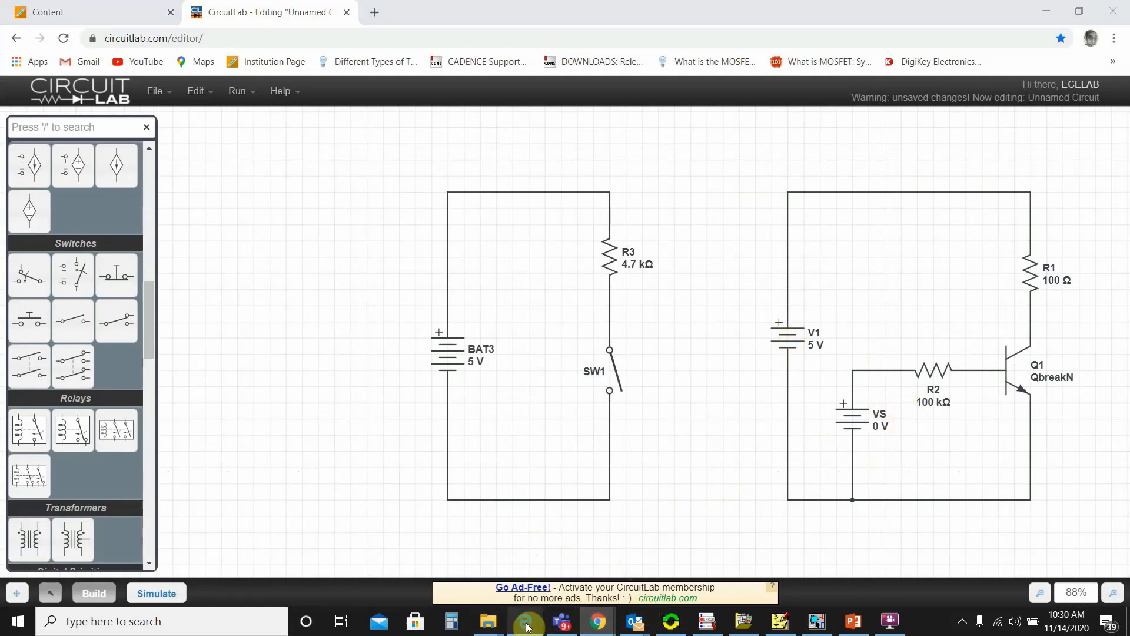
scroll(517, 429, up, 20)
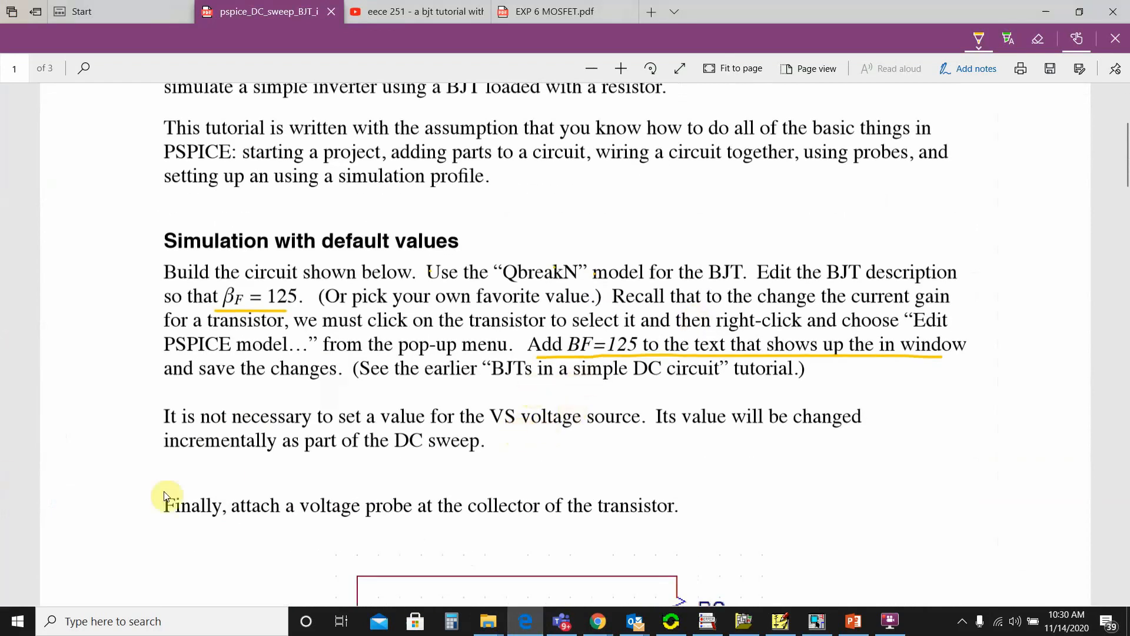
scroll(297, 272, up, 3)
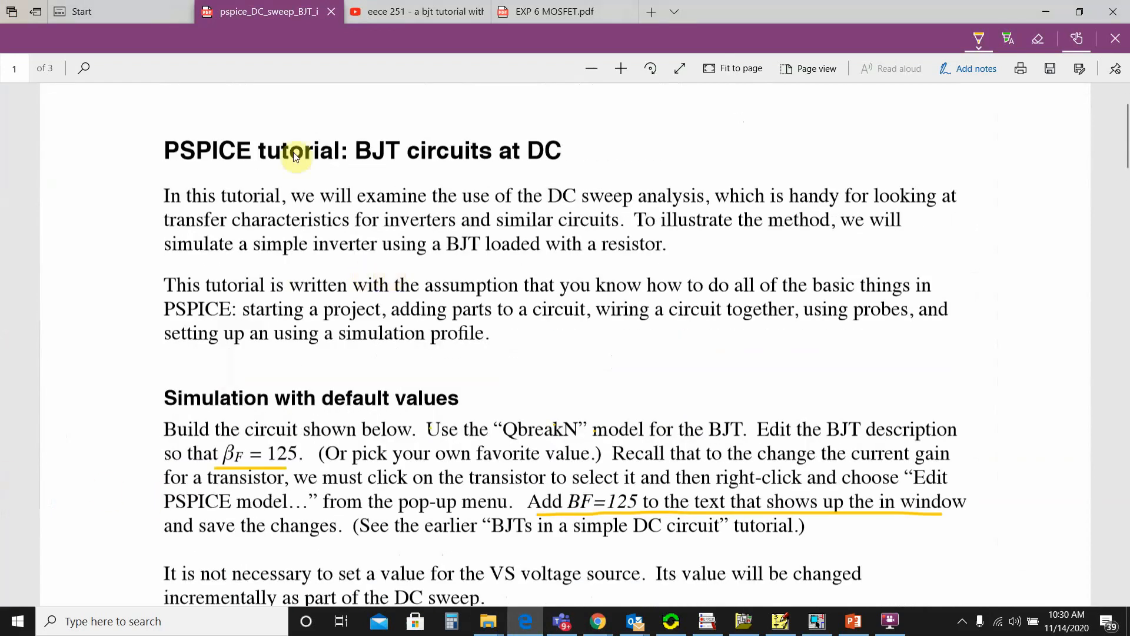
scroll(379, 474, down, 3)
click(1045, 13)
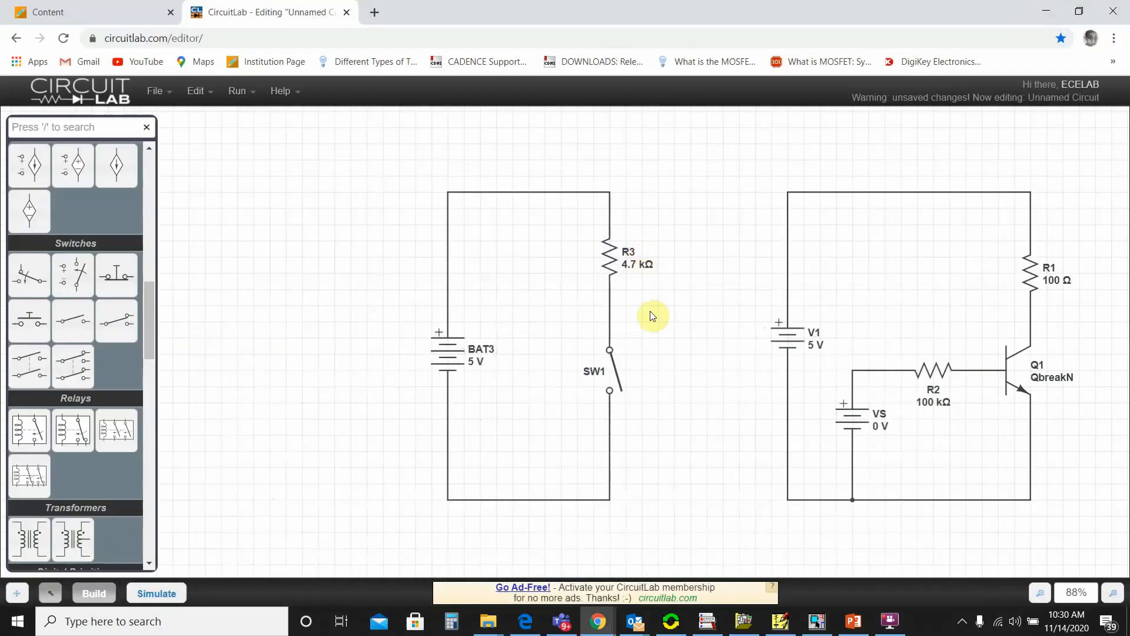
- Back in PSpice Schematics, wire V1's positive terminal to the top of R2, and R2's lower end to Q1's collector
click(781, 623)
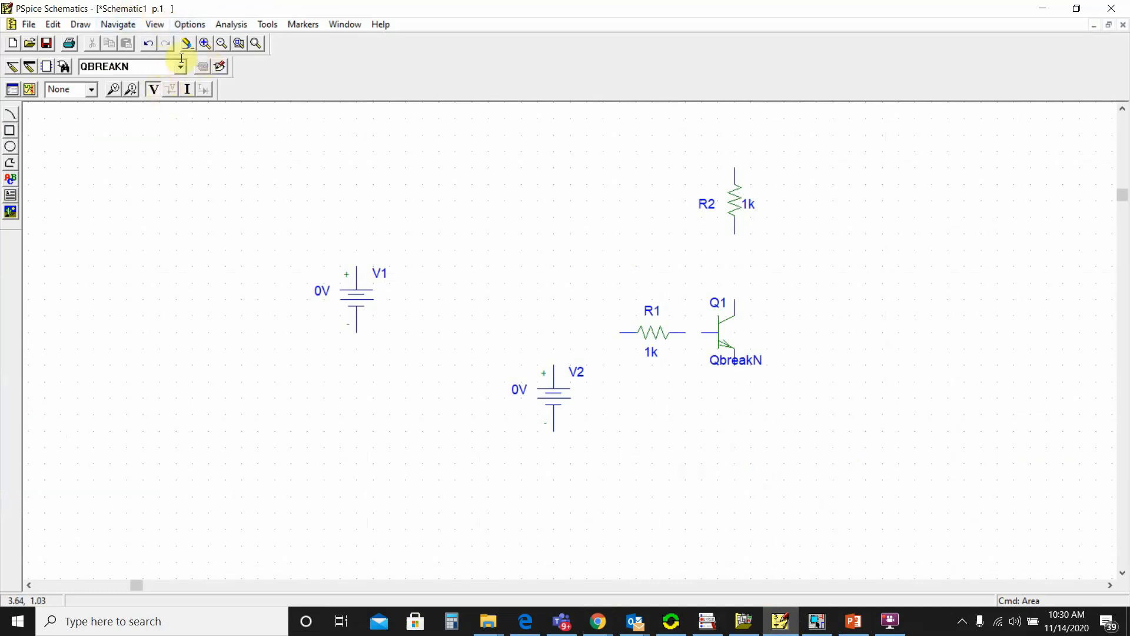
click(12, 69)
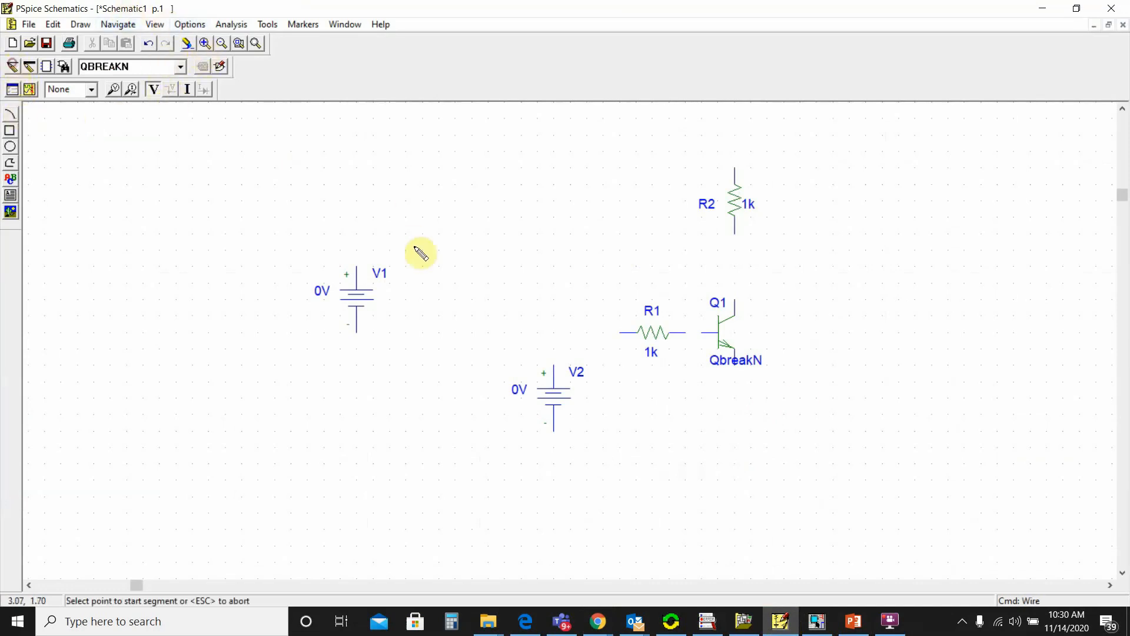
click(355, 266)
click(356, 168)
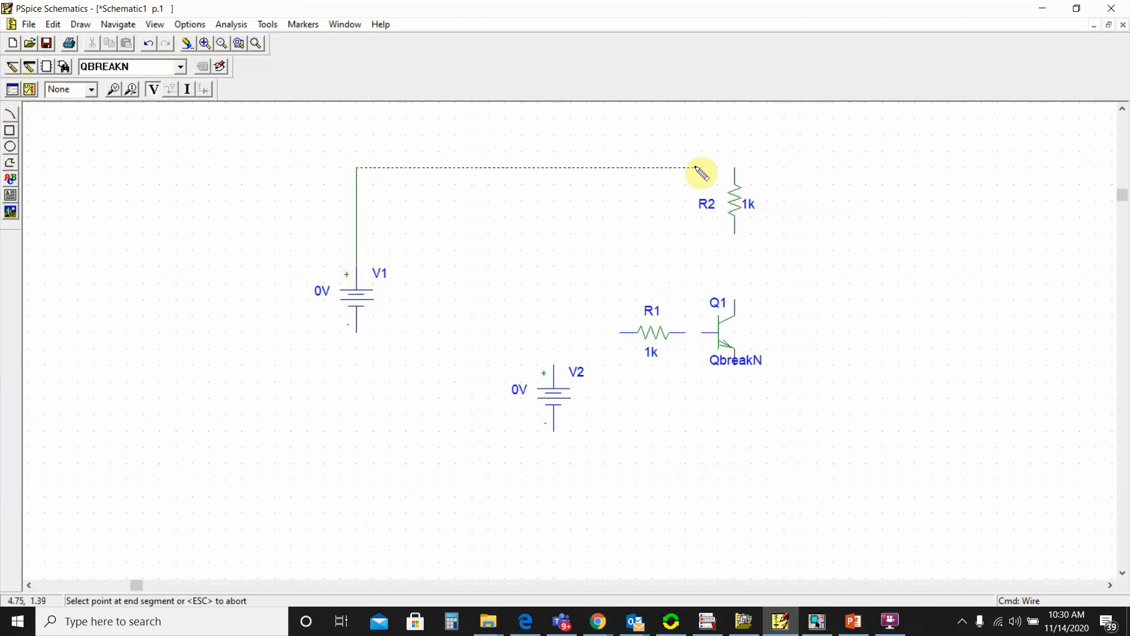
click(733, 169)
click(736, 300)
click(735, 219)
- Wire V2's positive terminal to R1's free end, and R1's other end to Q1's base
click(620, 333)
click(553, 370)
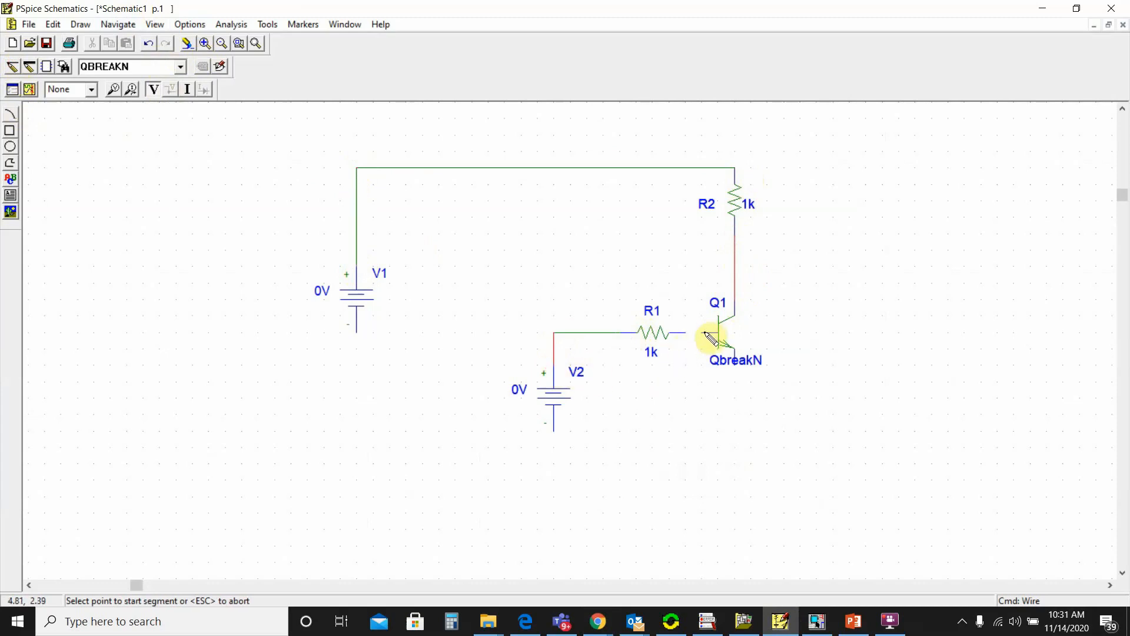
click(686, 334)
click(685, 334)
- Wire V1's negative terminal along a bottom rail to Q1's emitter, and connect V2's negative terminal to that rail
click(356, 331)
click(371, 489)
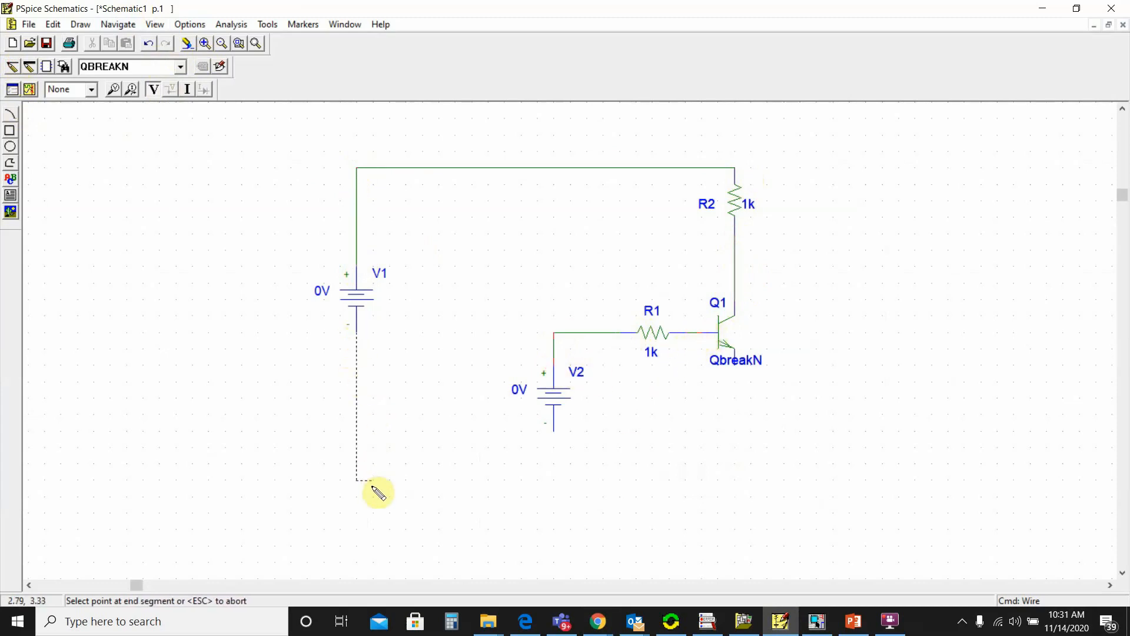
click(736, 366)
click(554, 430)
click(554, 496)
key(Escape)
- Place an AGND ground symbol on the bottom rail between V1 and V2
text(AGND)
key(Return)
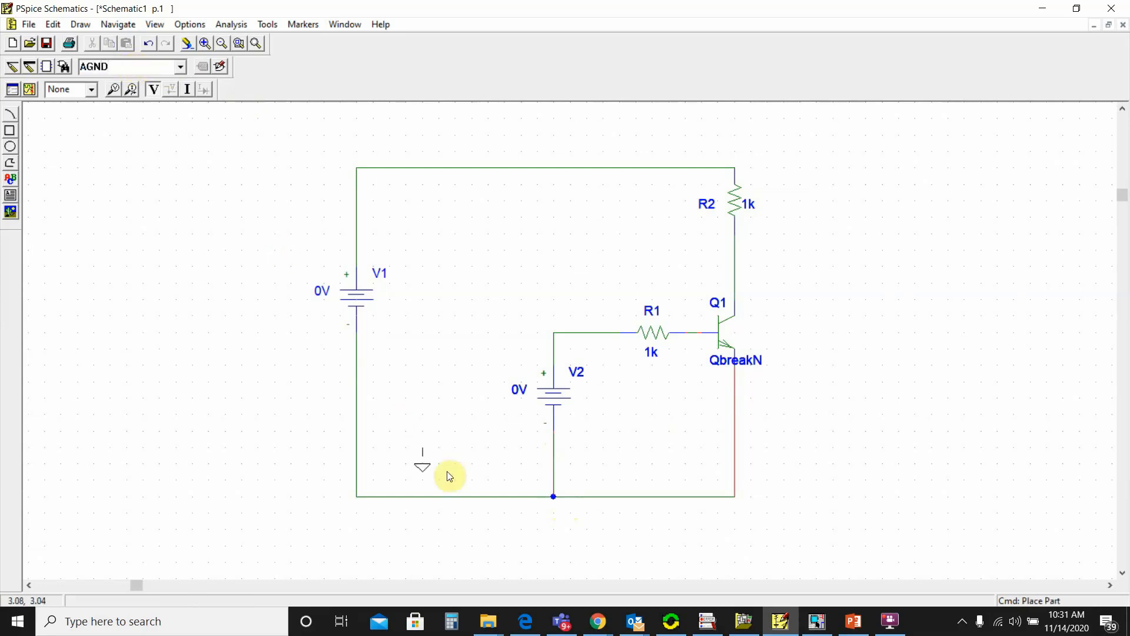
click(457, 496)
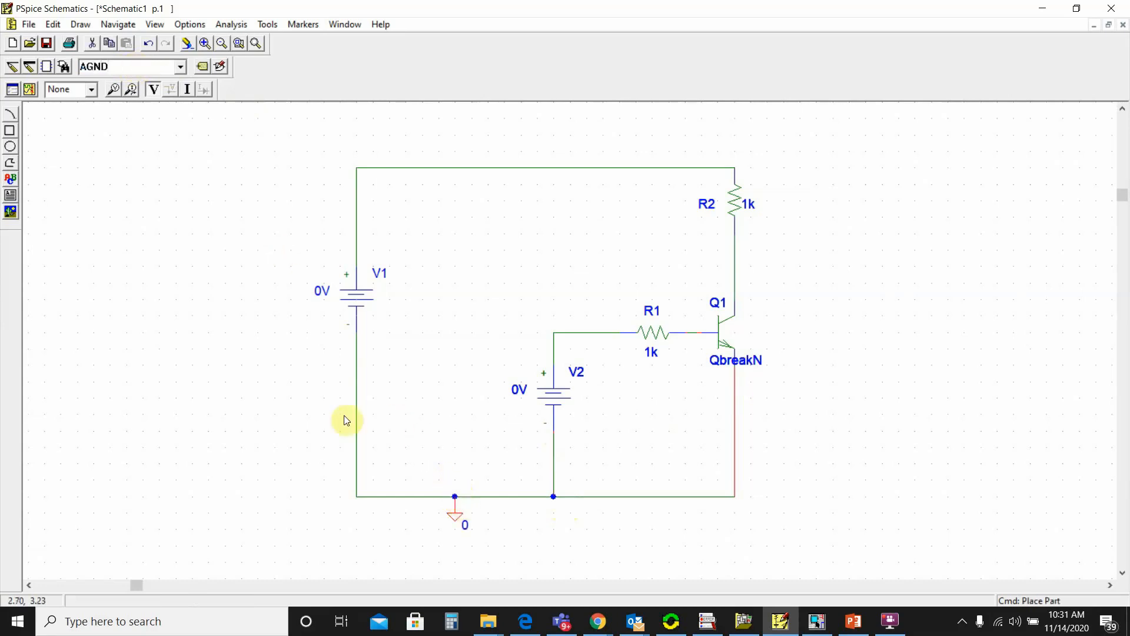
- Set V1's DC value to 5V and change V2's reference designator to VS
double_click(321, 292)
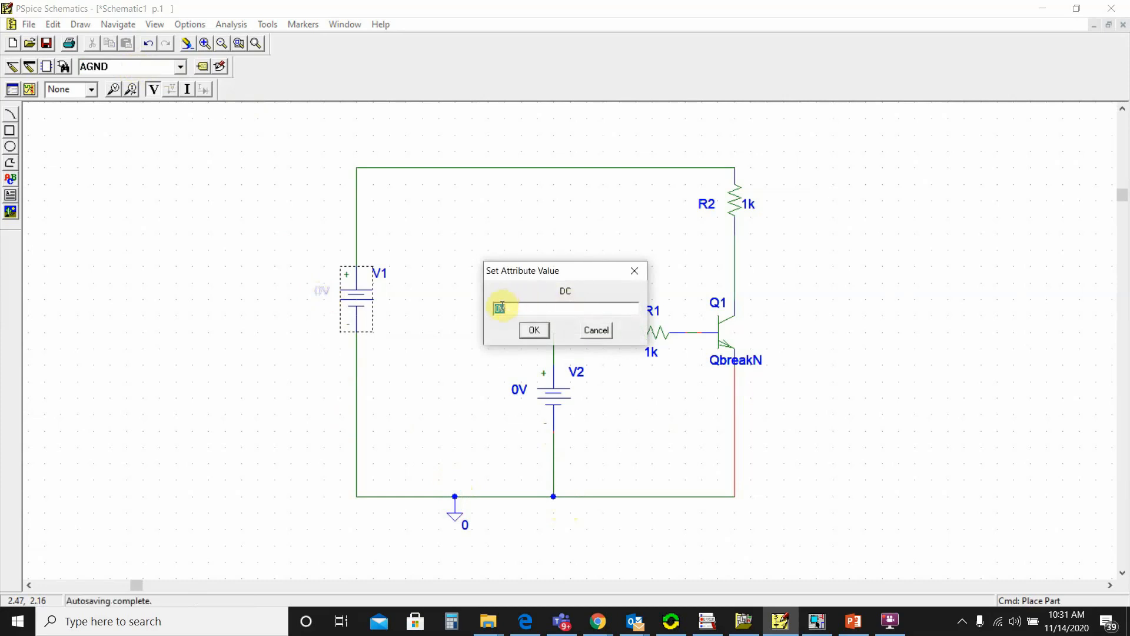
text(5V)
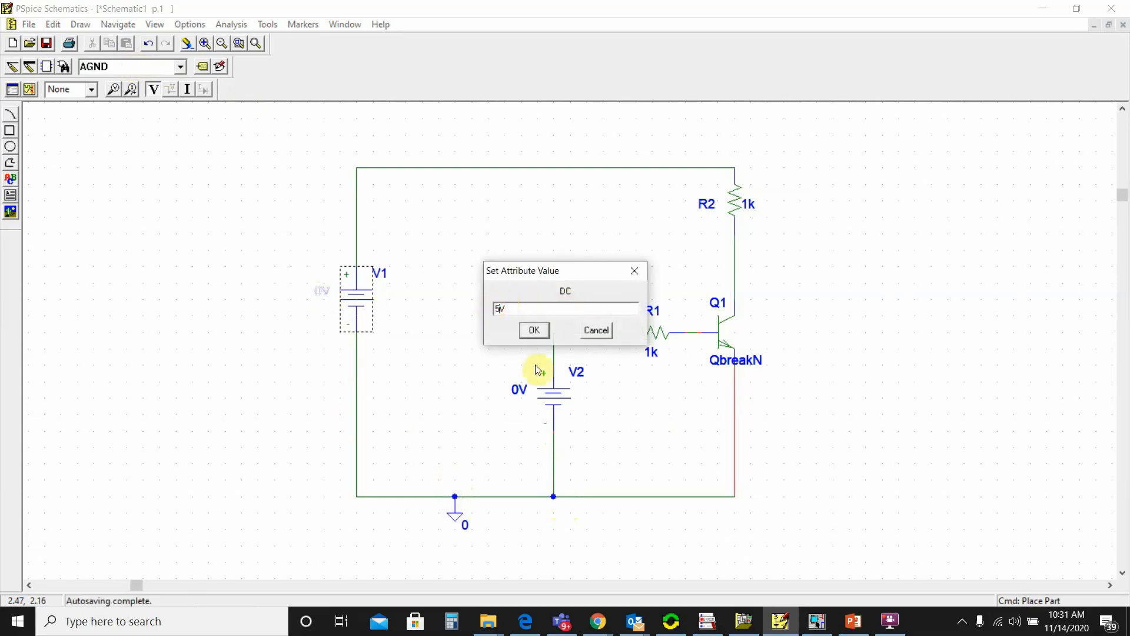
click(533, 329)
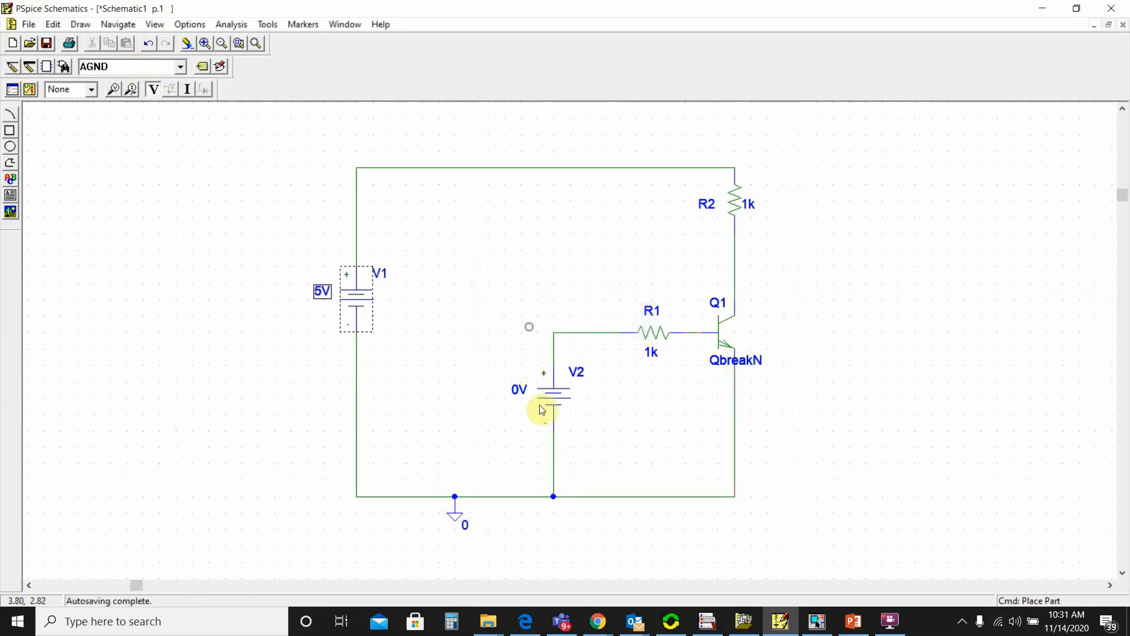
double_click(582, 376)
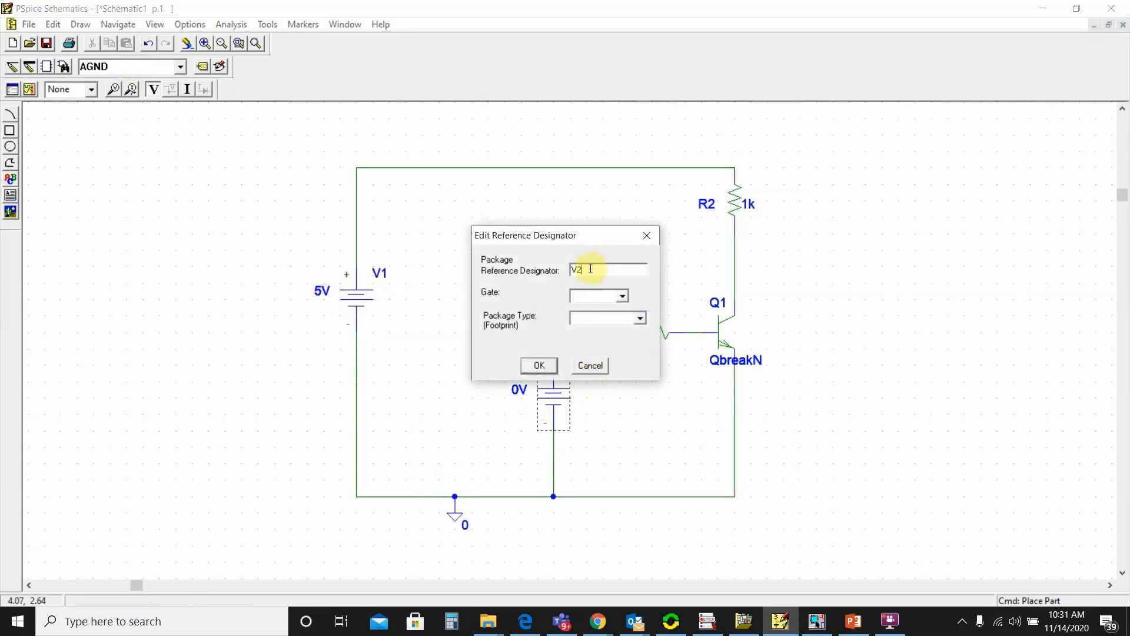
click(539, 366)
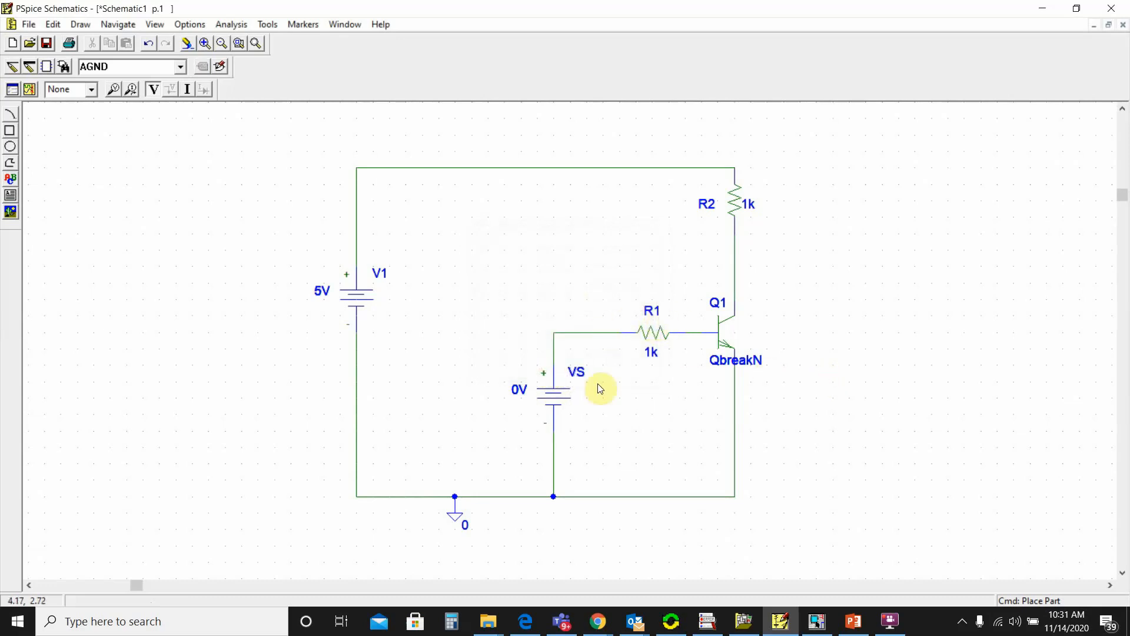
- Set the value of collector resistor R2 to 4.7K
double_click(748, 205)
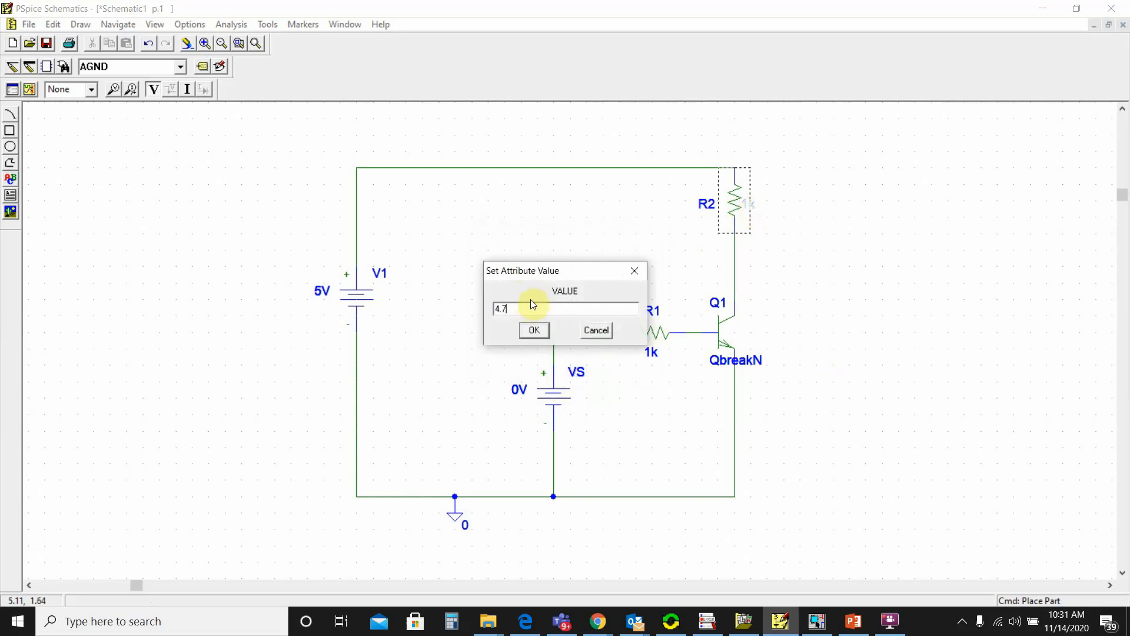
click(537, 329)
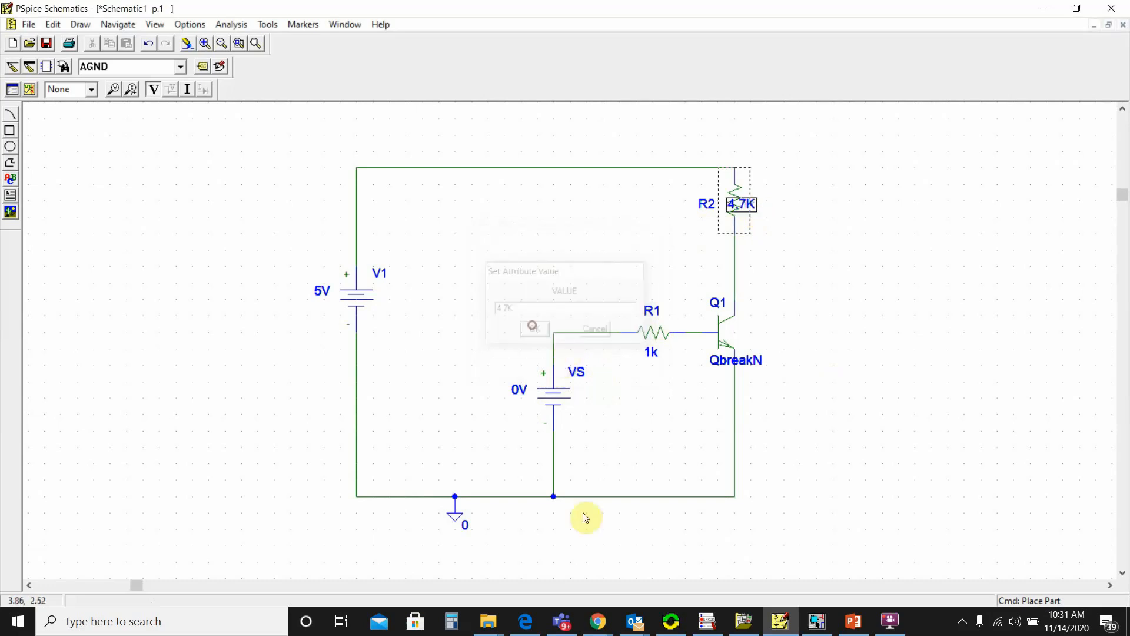
- Switch to the tutorial PDF and examine the component values in its BJT inverter circuit diagram
click(525, 619)
scroll(501, 388, down, 10)
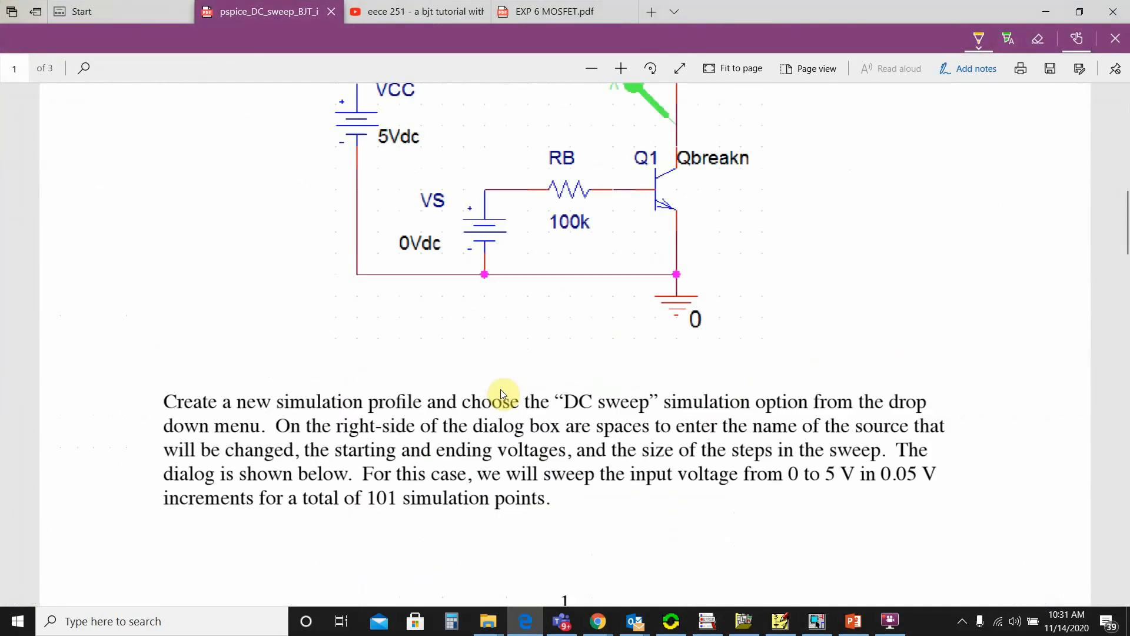
scroll(500, 389, up, 5)
scroll(502, 393, up, 3)
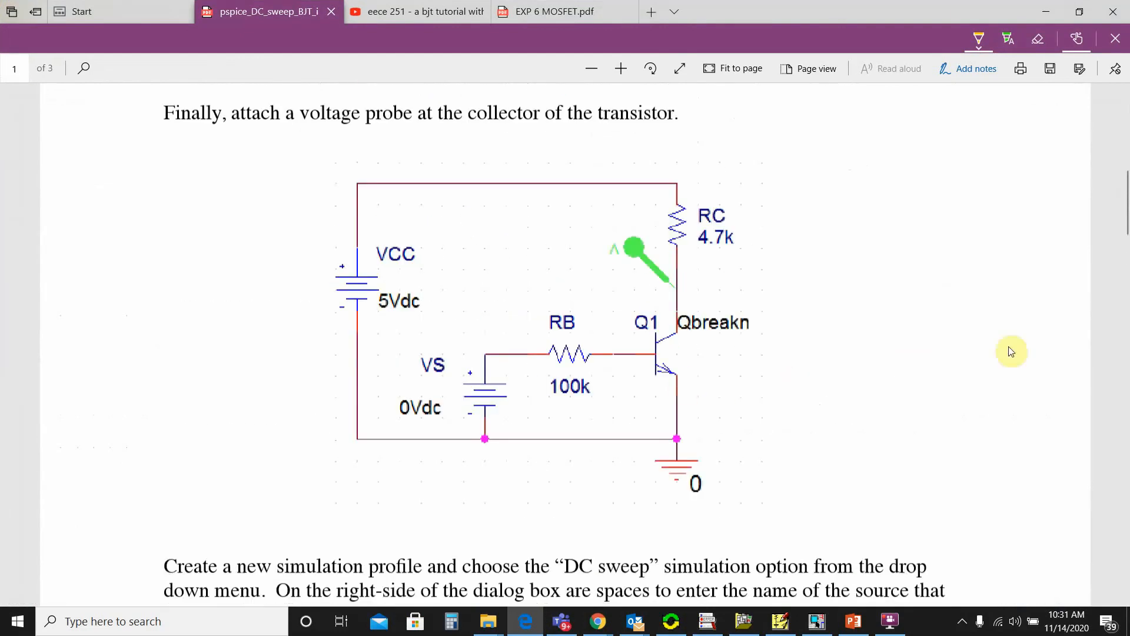
- Switch back to the schematic in PSpice Schematics and set base resistor R1's value to 100k
click(1046, 13)
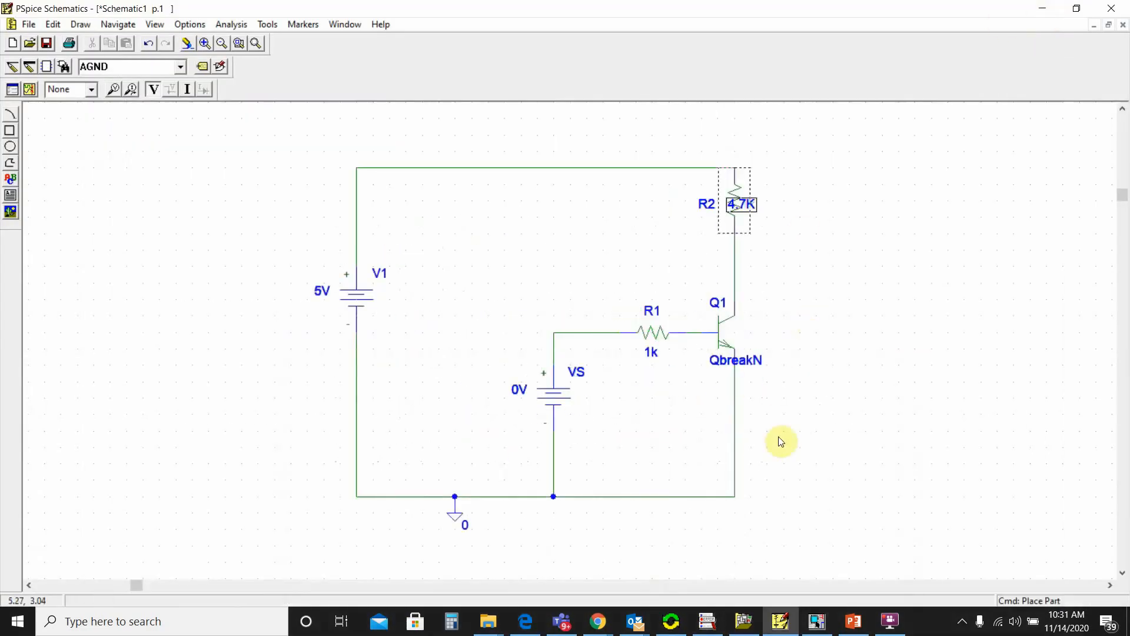
double_click(649, 355)
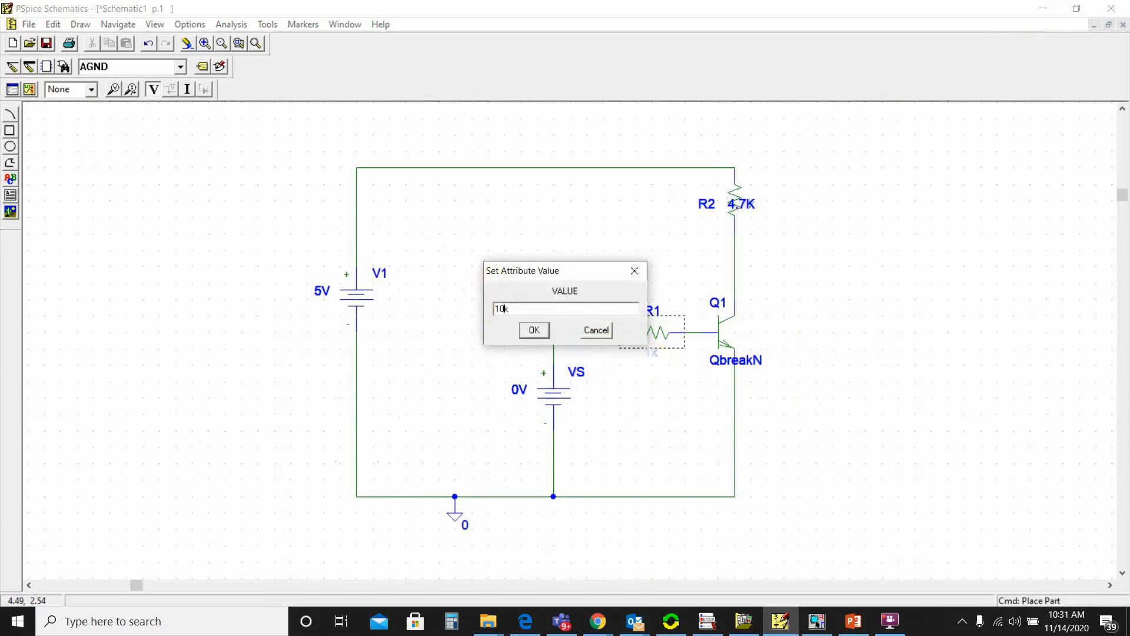
click(531, 330)
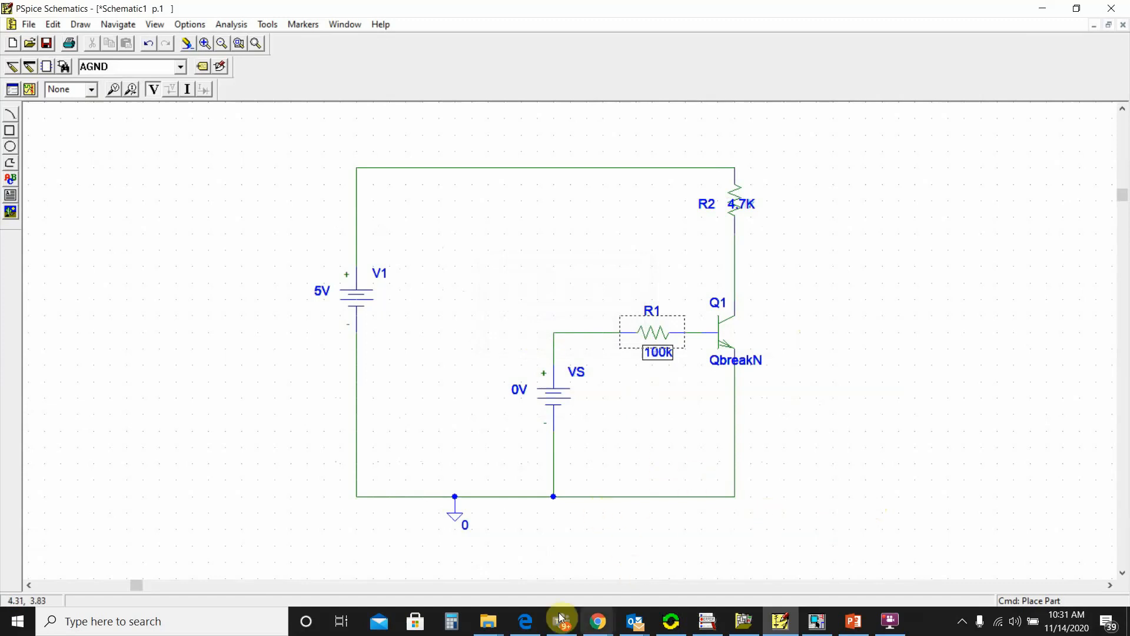
- Switch to the tutorial PDF and read the DC sweep instructions below the circuit diagram
click(525, 616)
scroll(512, 441, down, 3)
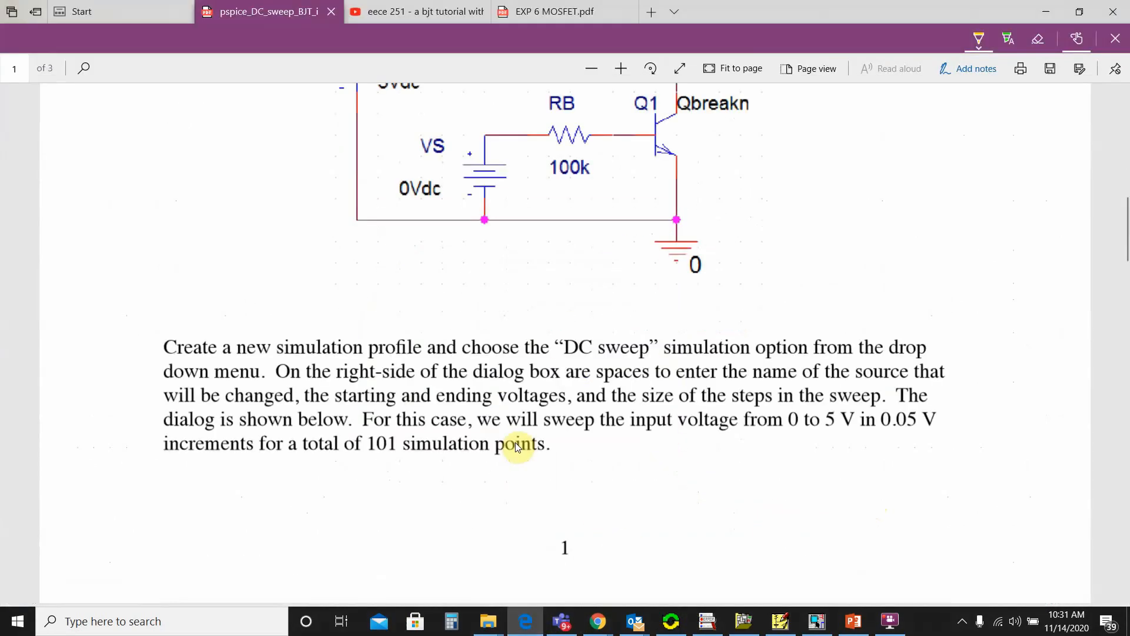
scroll(518, 465, down, 1)
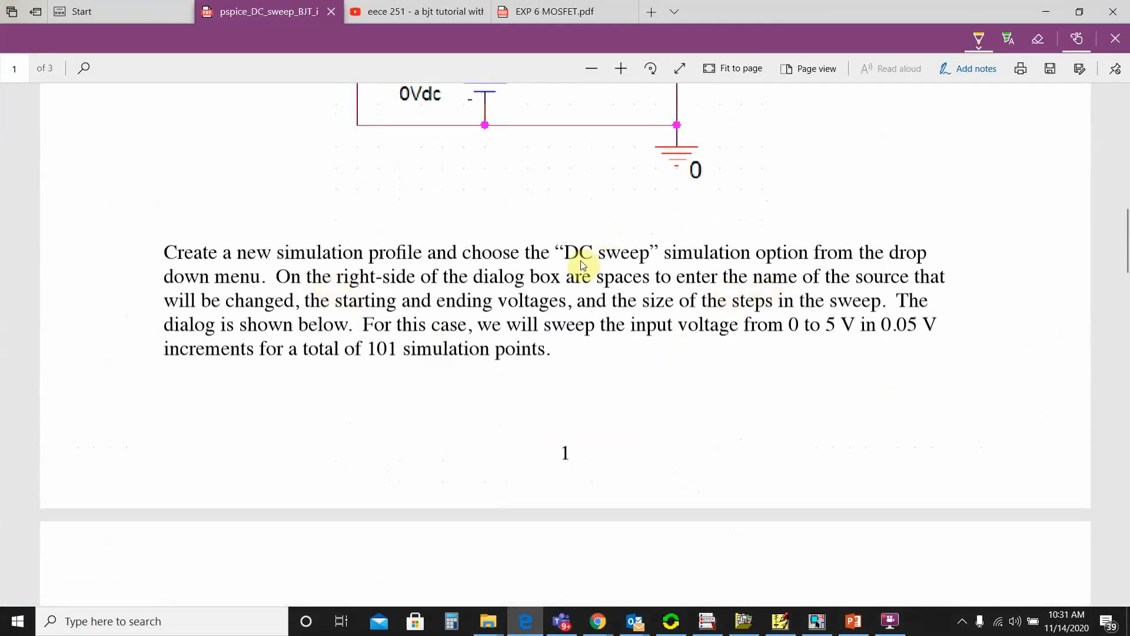
scroll(447, 309, up, 3)
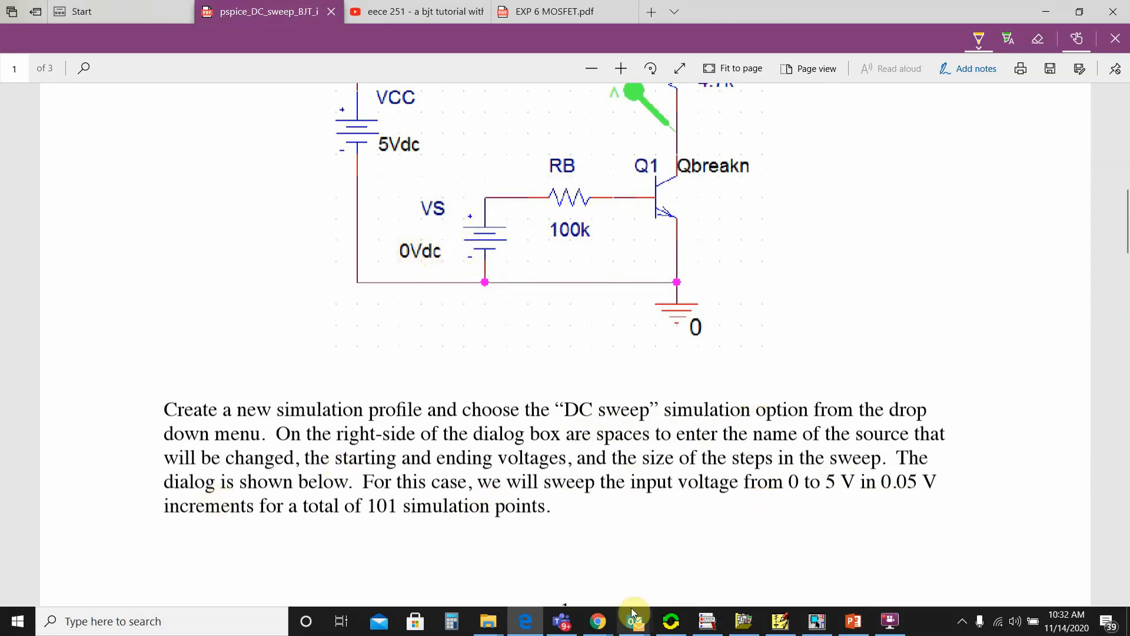
- Back in PSpice Schematics, enable a linear DC Sweep of voltage source VS from 0 to 5 with an increment of 0.05
click(780, 621)
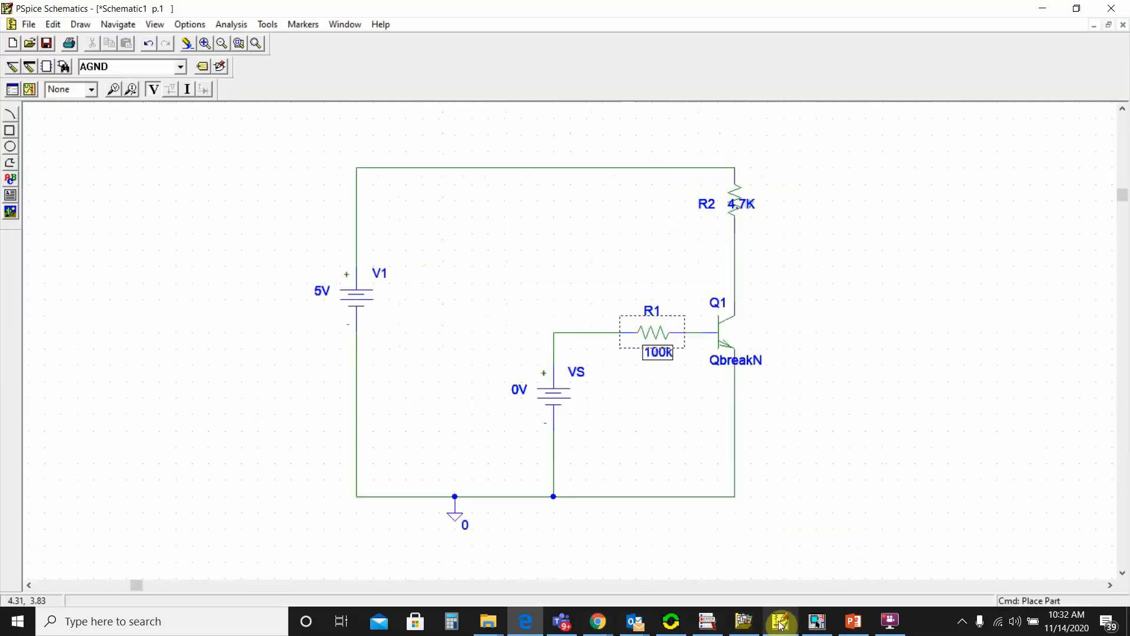
click(812, 442)
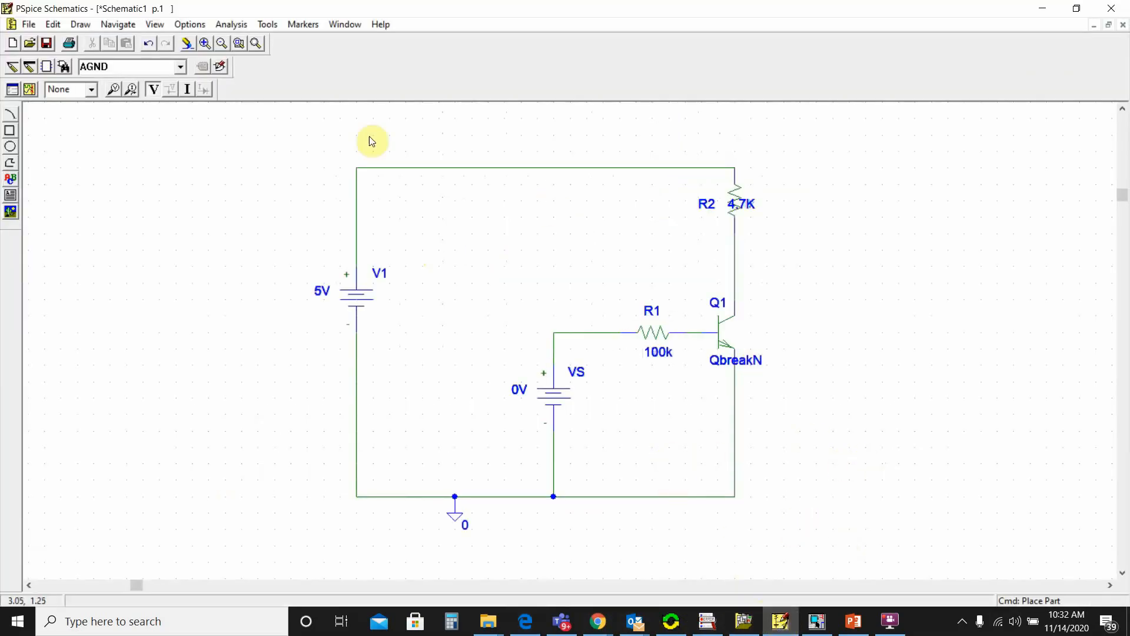
click(231, 24)
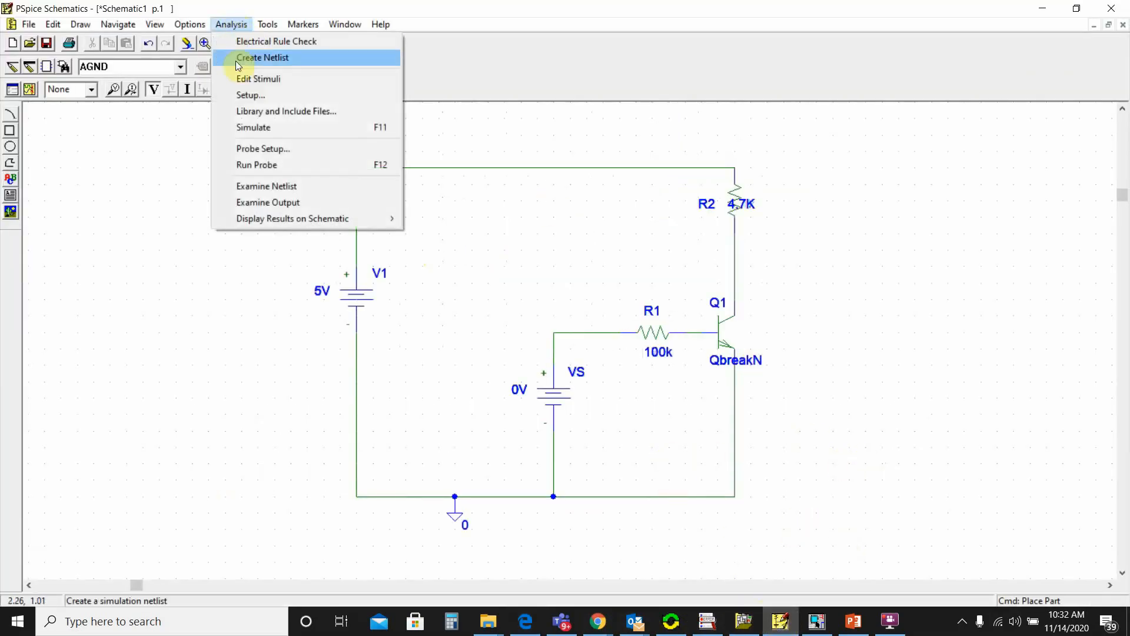
click(242, 95)
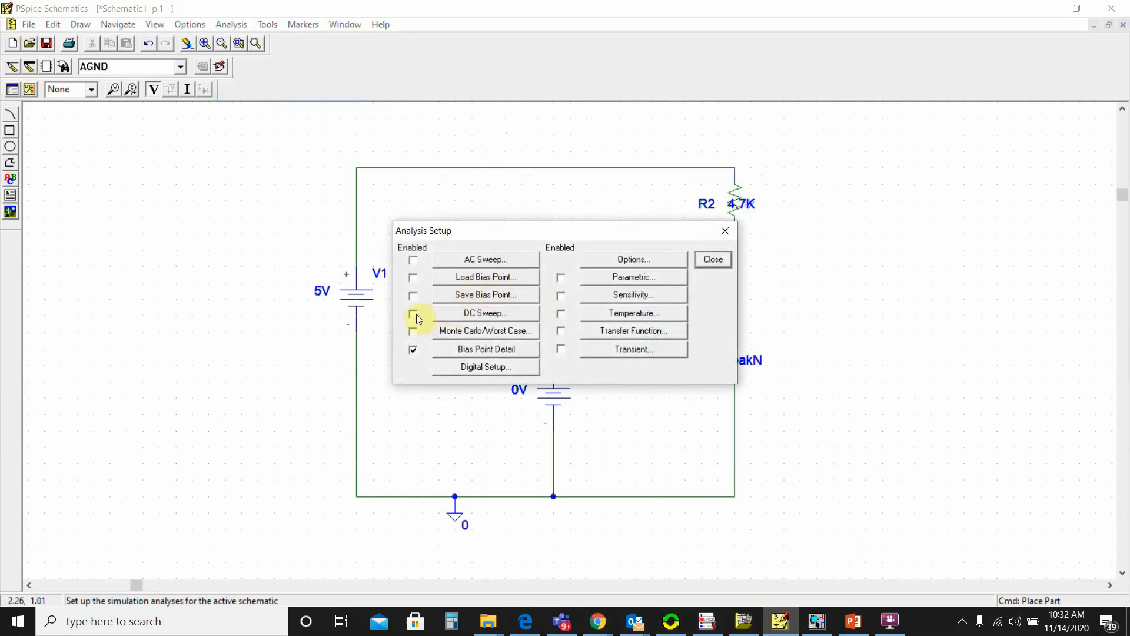
click(481, 313)
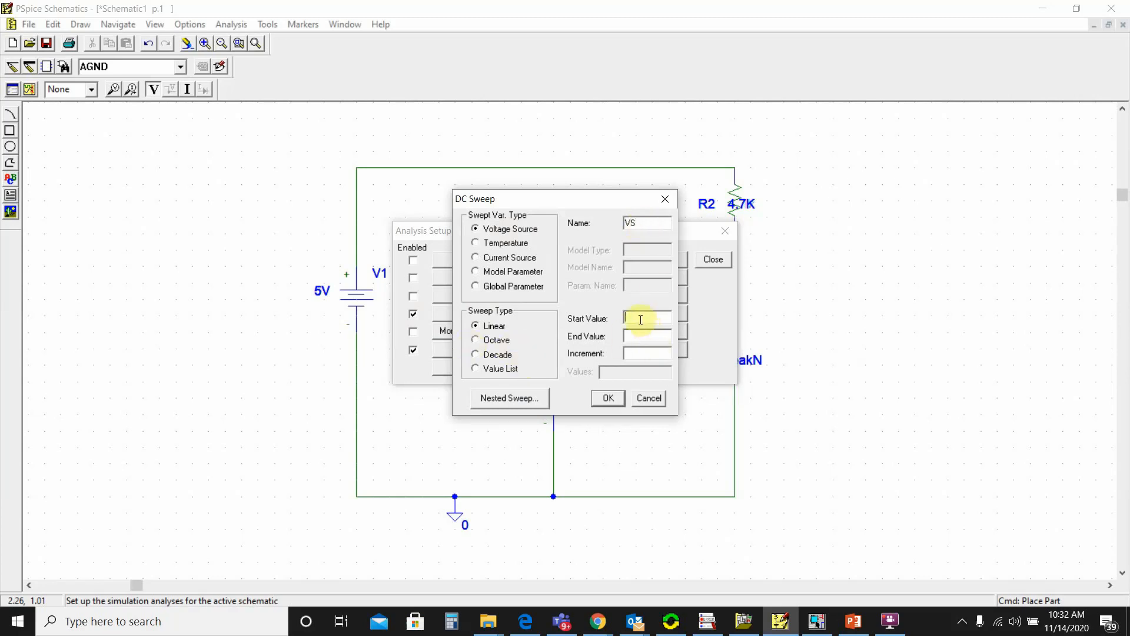
click(641, 320)
text(0)
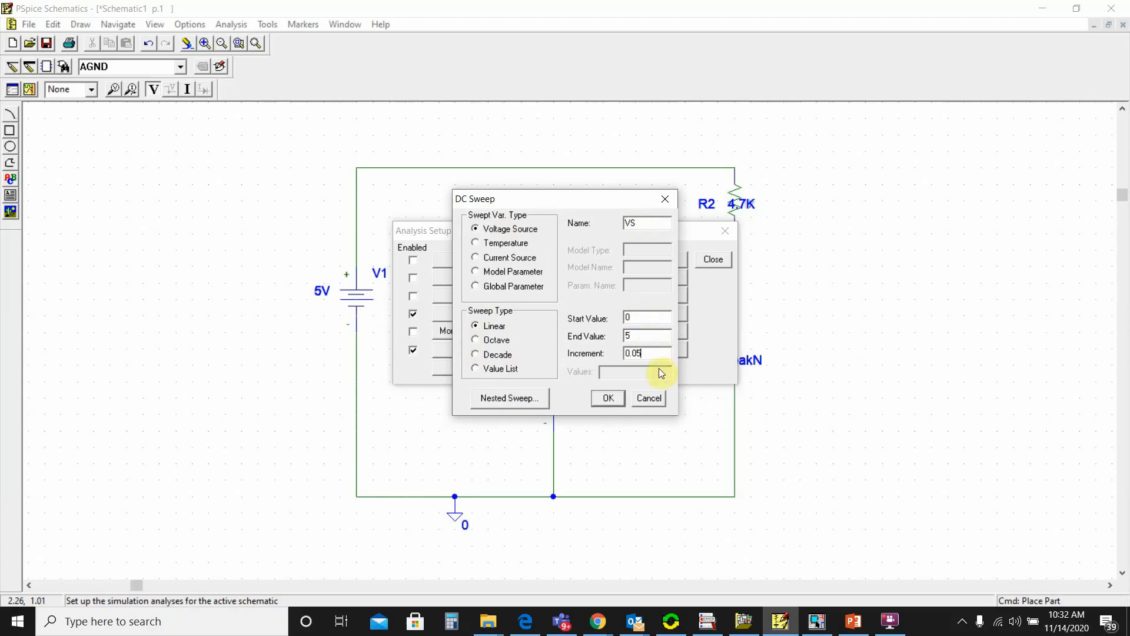
click(613, 401)
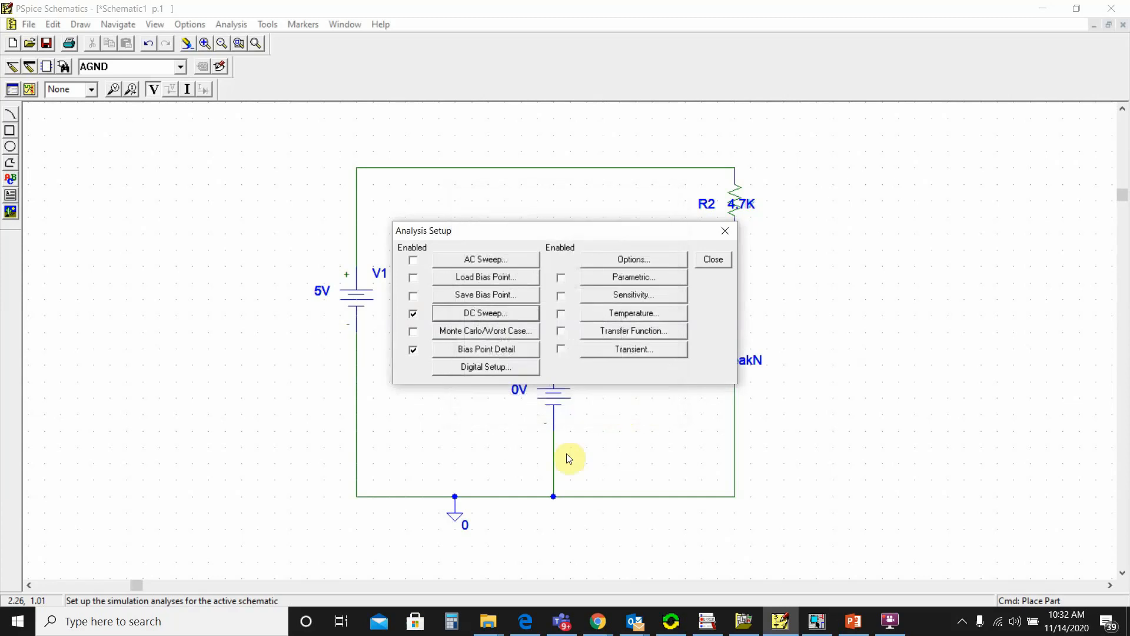
- Check the sweep increment in the tutorial PDF, return to PSpice Schematics and close the analysis setup
click(523, 624)
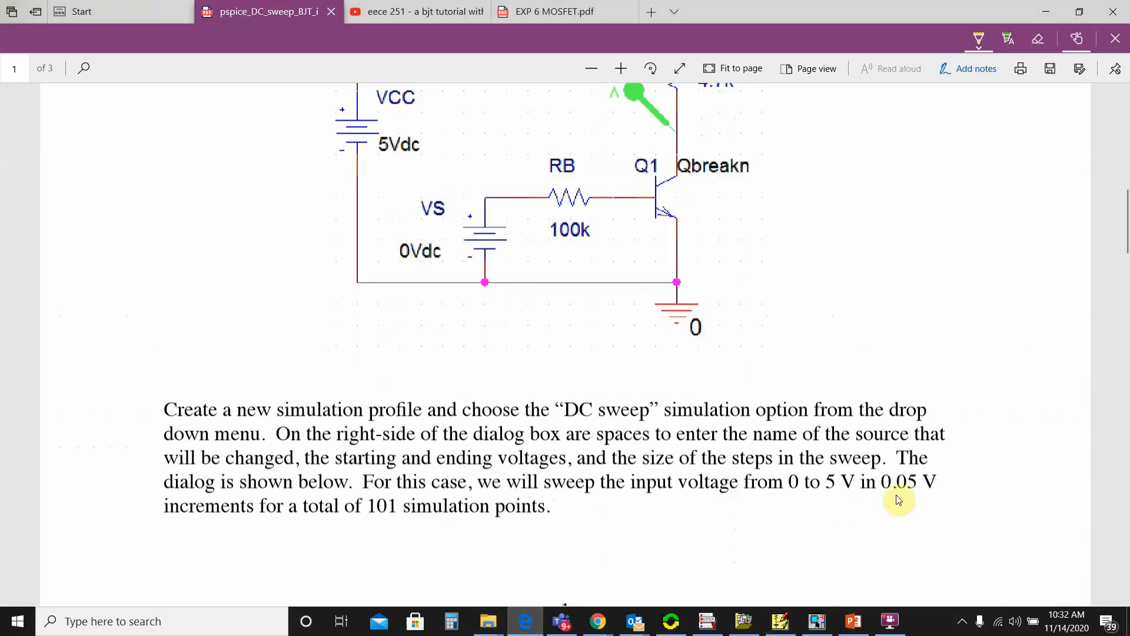
mouse_move(883, 487)
mouse_down()
mouse_move(941, 487)
mouse_move(877, 492)
mouse_move(918, 509)
mouse_up()
click(1047, 5)
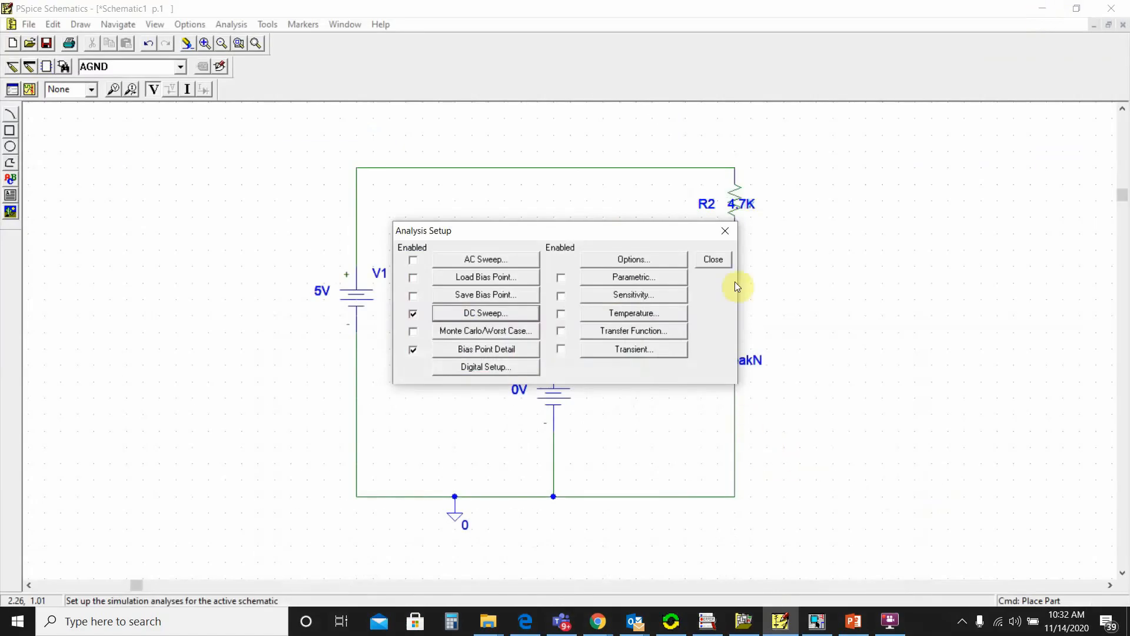
click(712, 260)
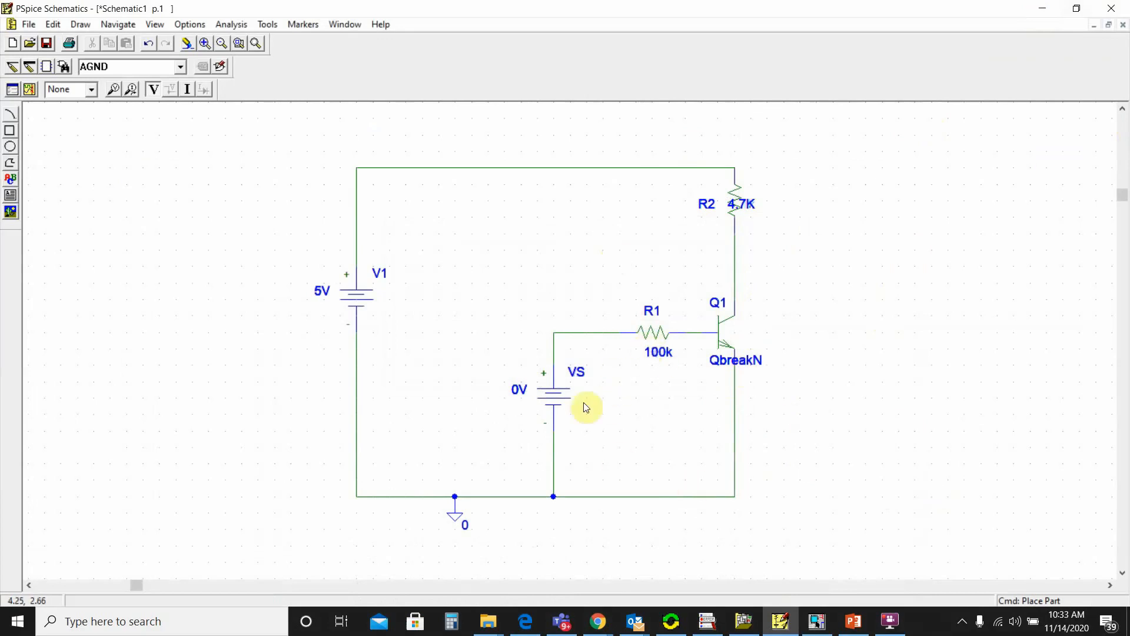
- Move source VS, resistor R1 and transistor Q1 slightly down, keeping R1 aligned with the transistor's base
drag(554, 398, 545, 418)
click(653, 334)
drag(651, 334, 636, 351)
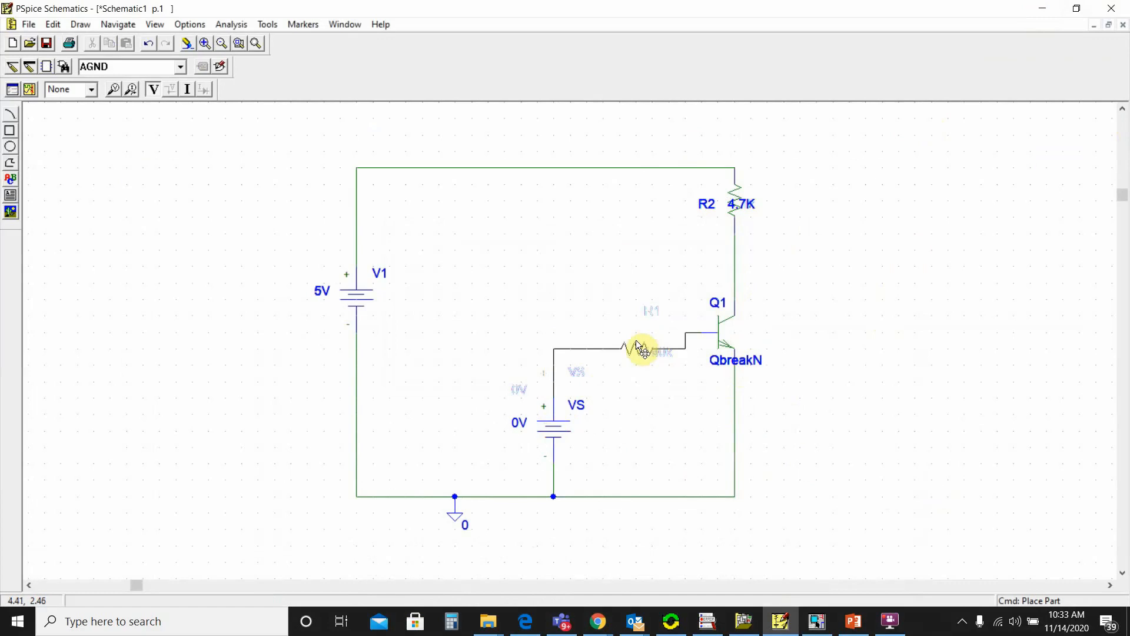
click(711, 334)
drag(718, 331, 721, 347)
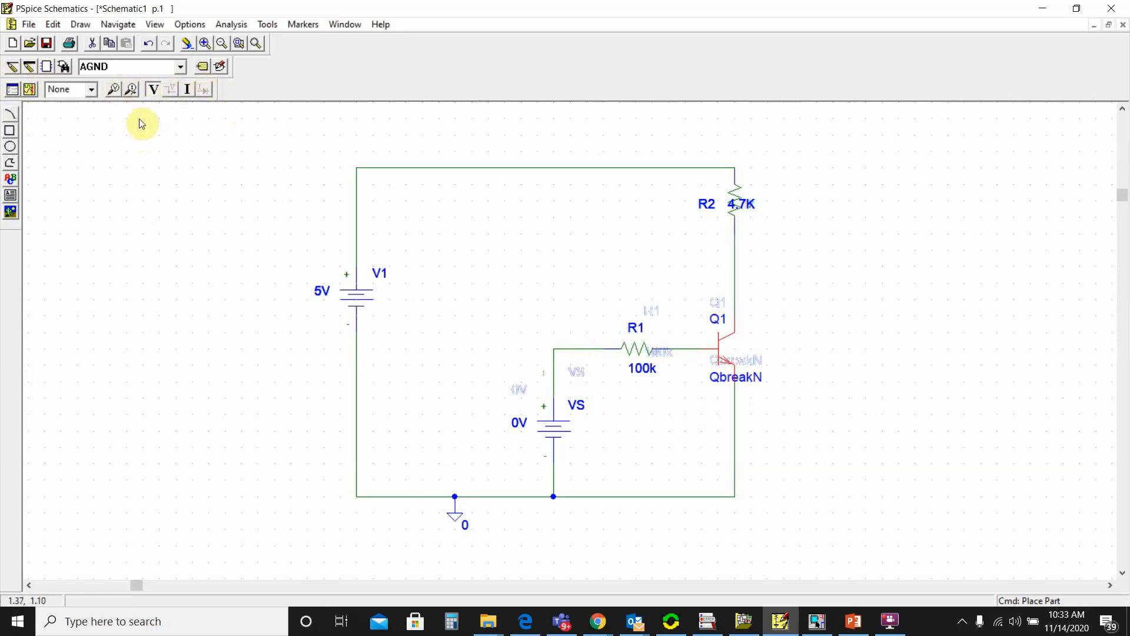
- Place a current marker on the pin of R1 that faces VS
click(187, 89)
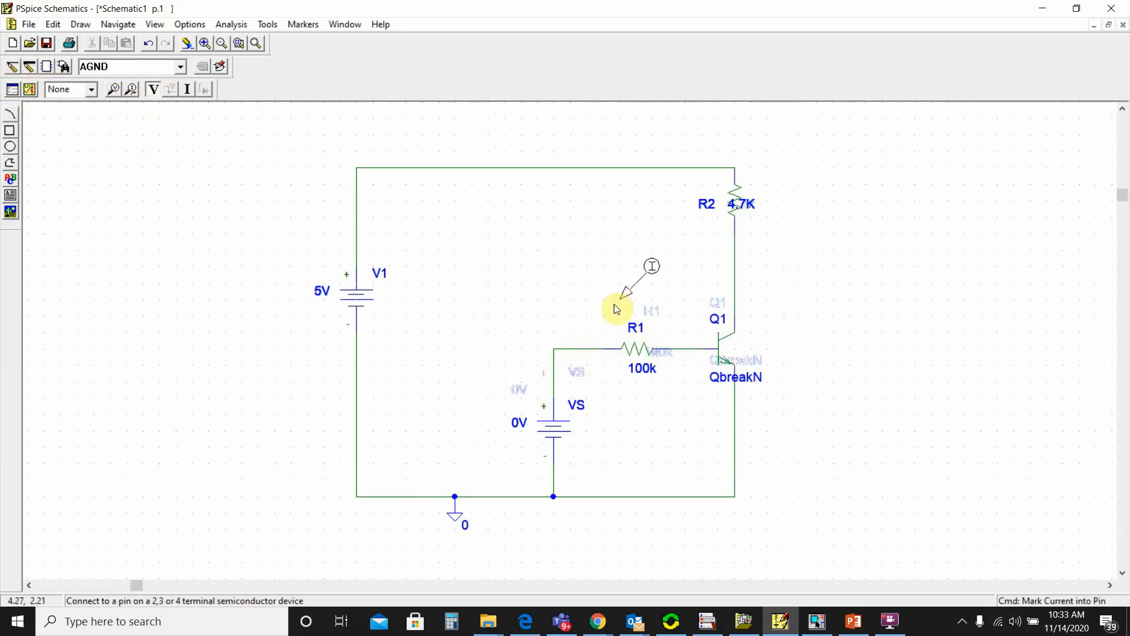
click(610, 350)
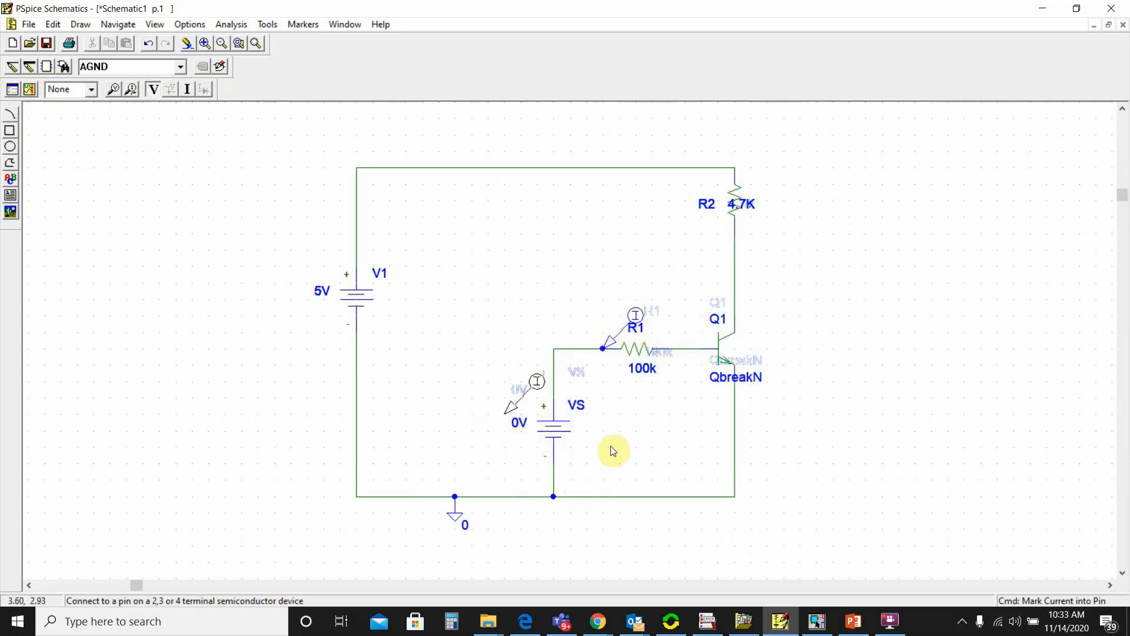
- Simulate the circuit, saving the new schematic as TUTORIAL 22 instead of replacing the existing TUTORIAL file
click(31, 90)
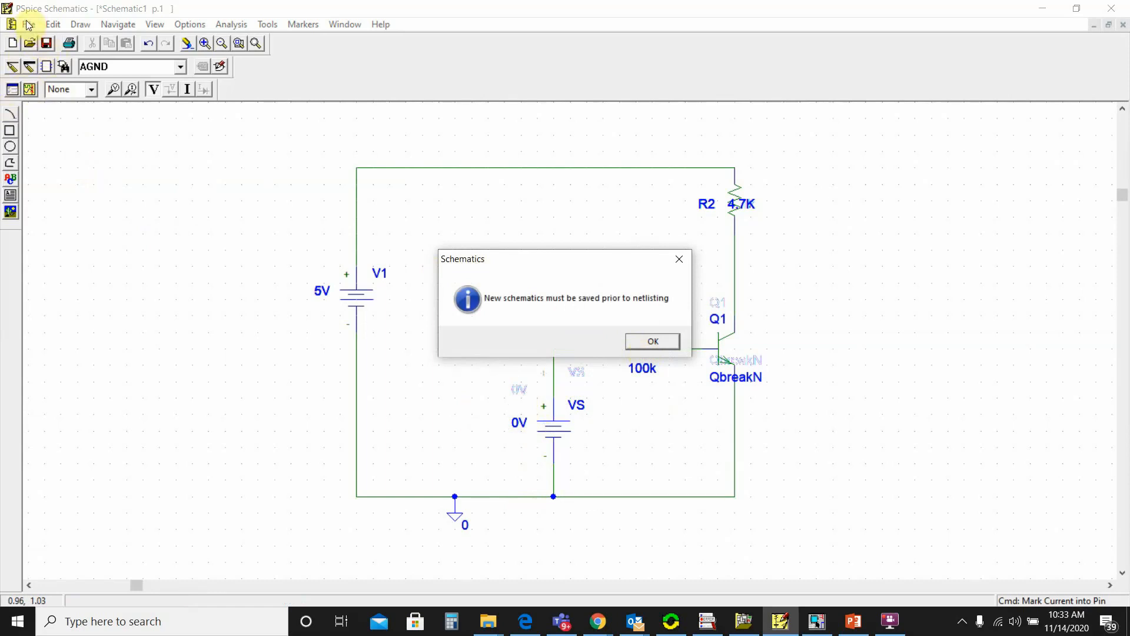
click(48, 46)
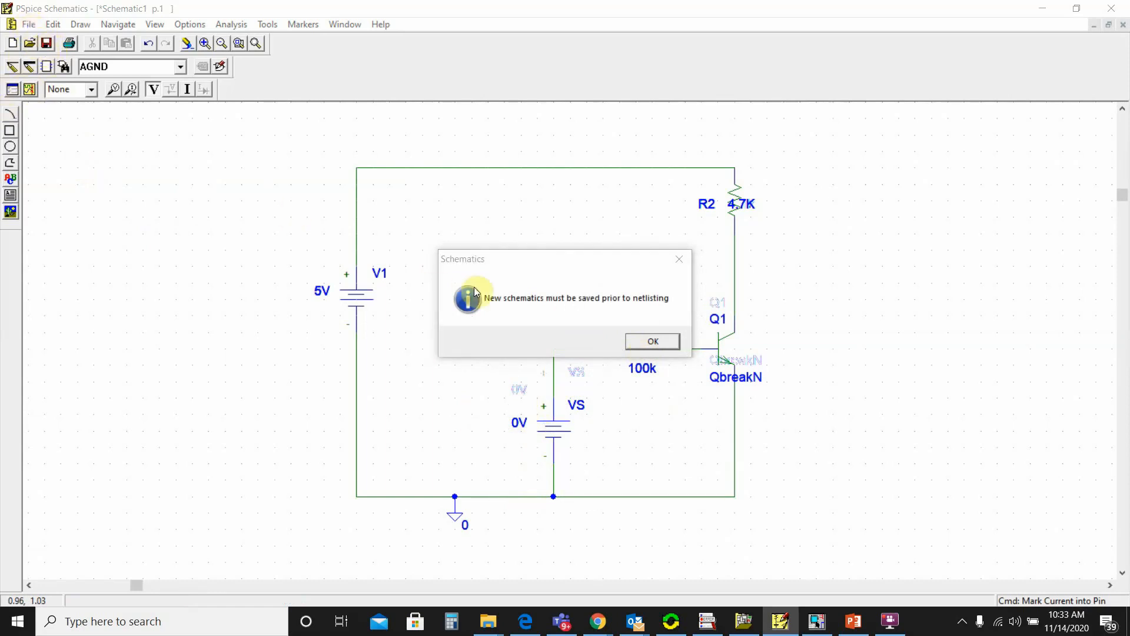
click(642, 340)
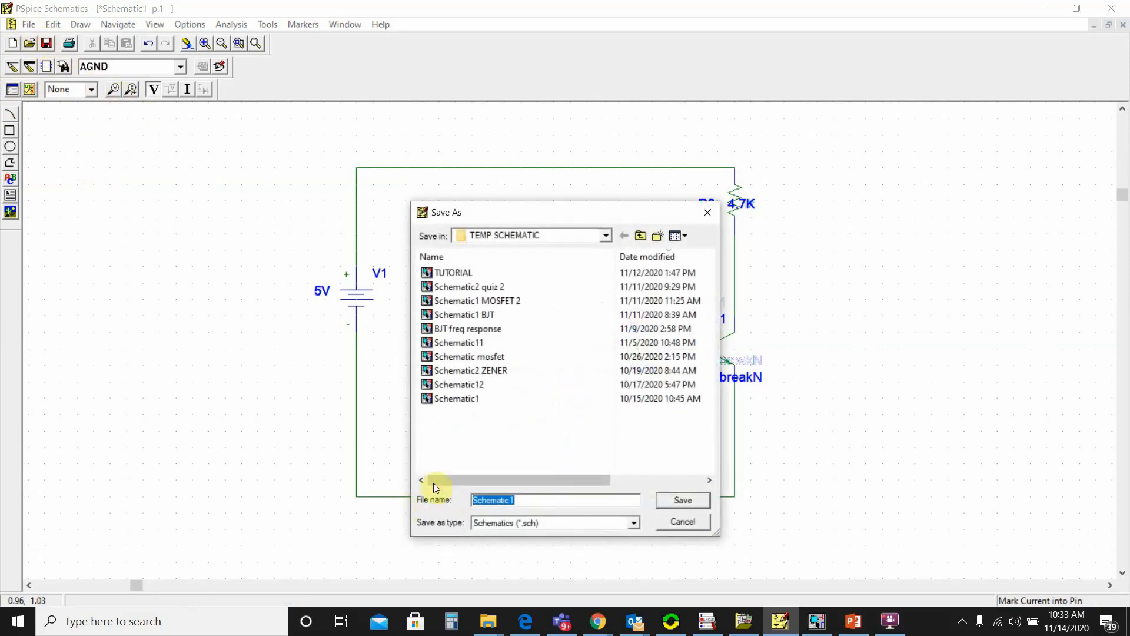
text(TUTORIAL)
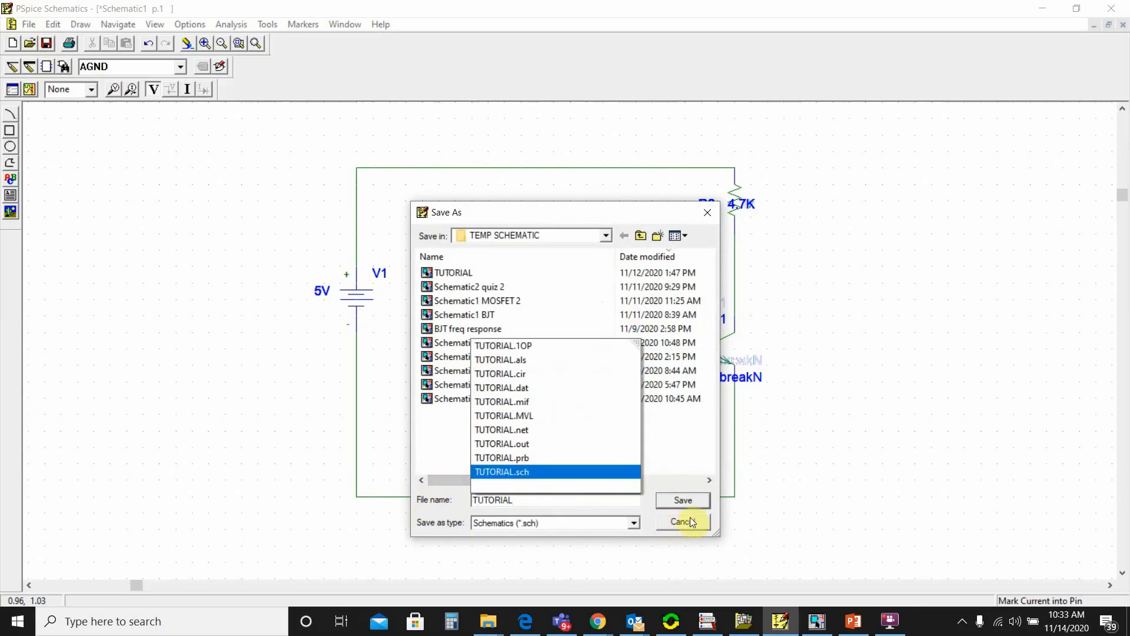
click(680, 505)
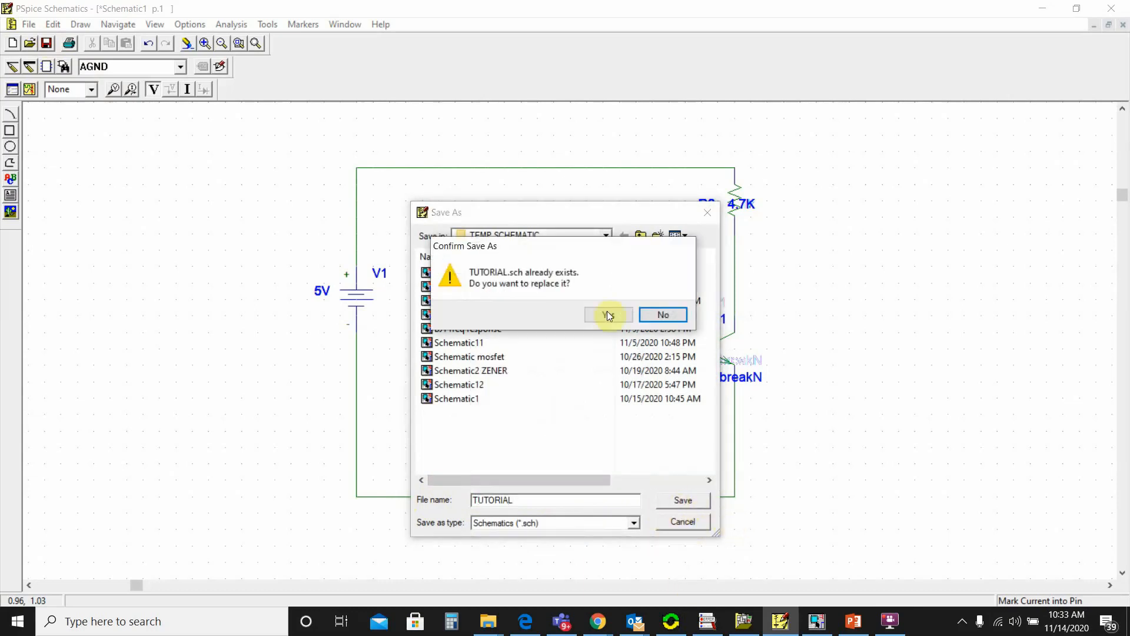
click(662, 315)
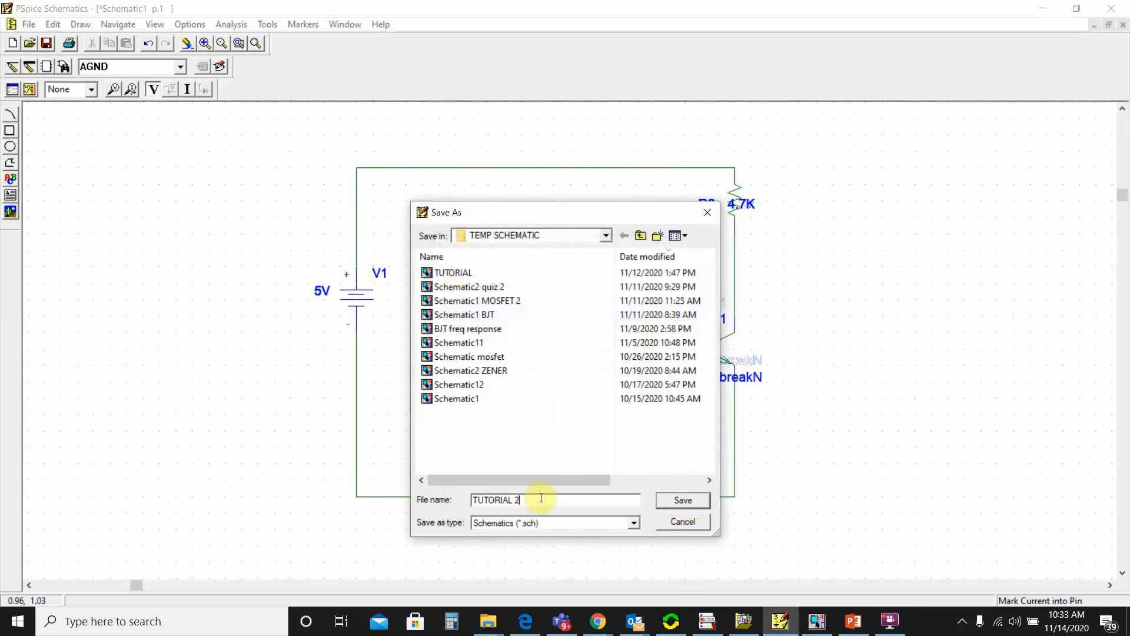
click(680, 504)
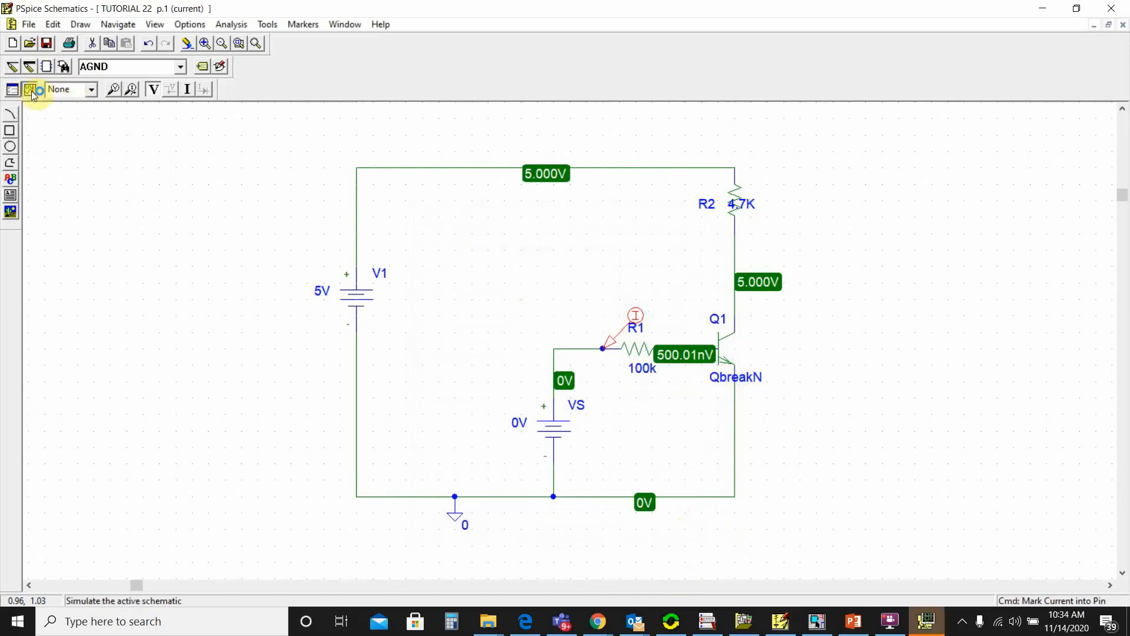
- Hide the bias voltage labels on the schematic and switch to OrCAD PSpice A/D to view the plot of R1's current against VS
click(153, 92)
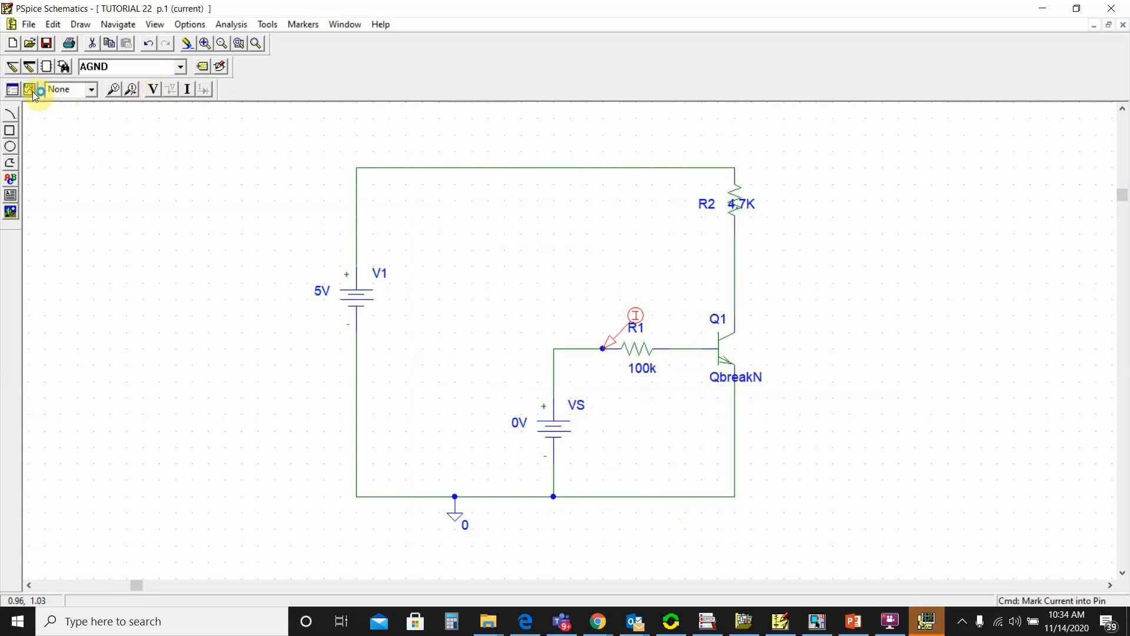
click(926, 618)
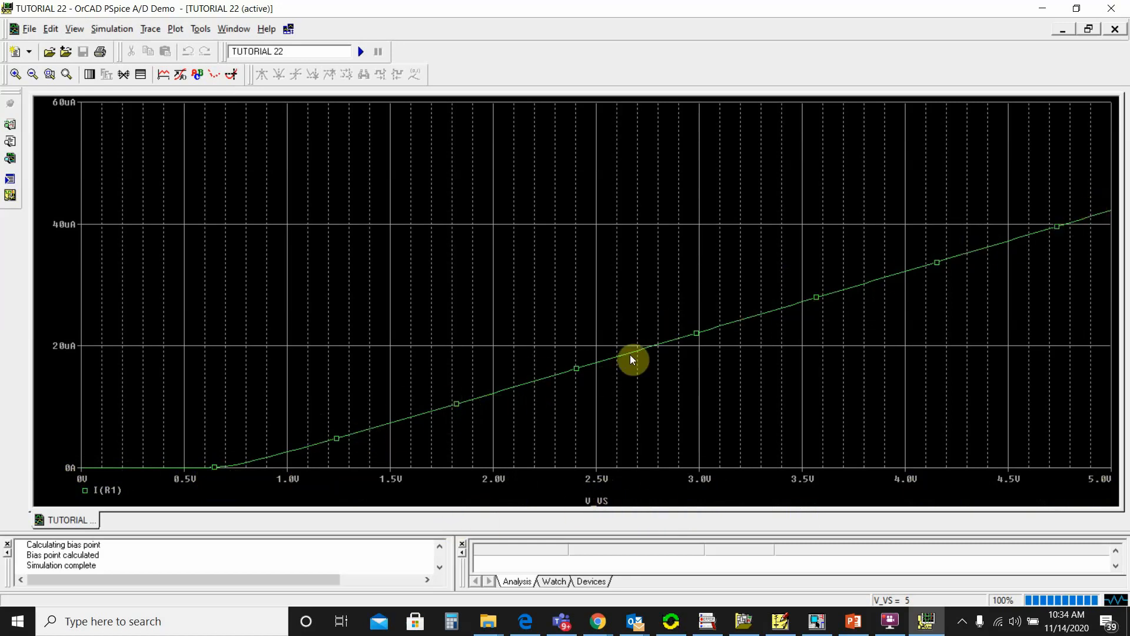
- Return to the schematic, delete the current marker at R1 and place a voltage marker on Q1's collector
click(1042, 7)
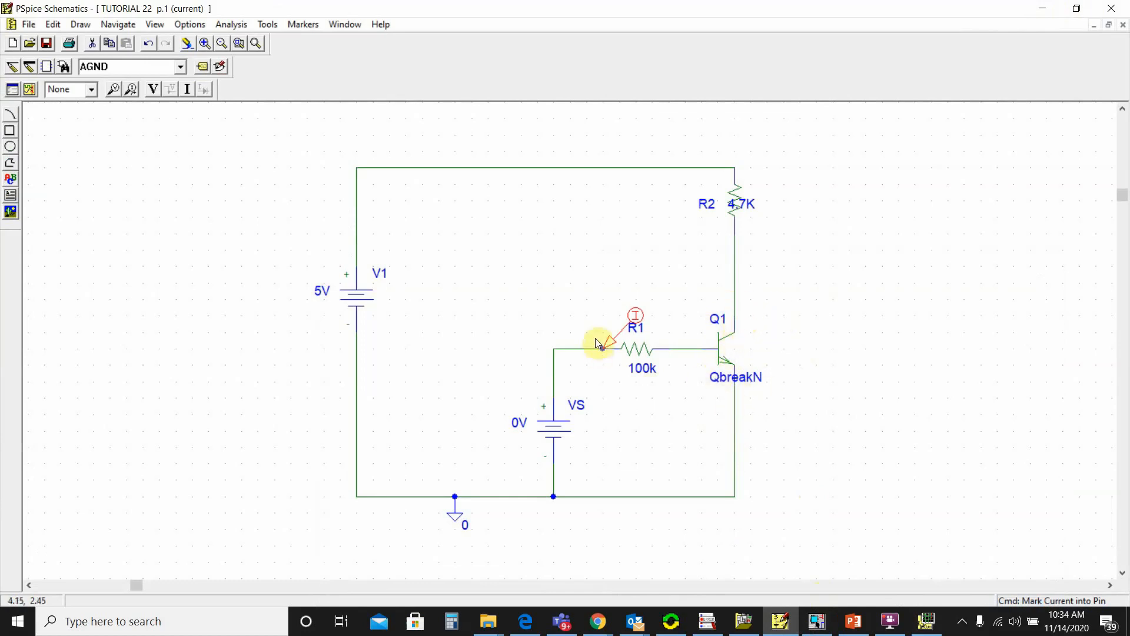
key(Delete)
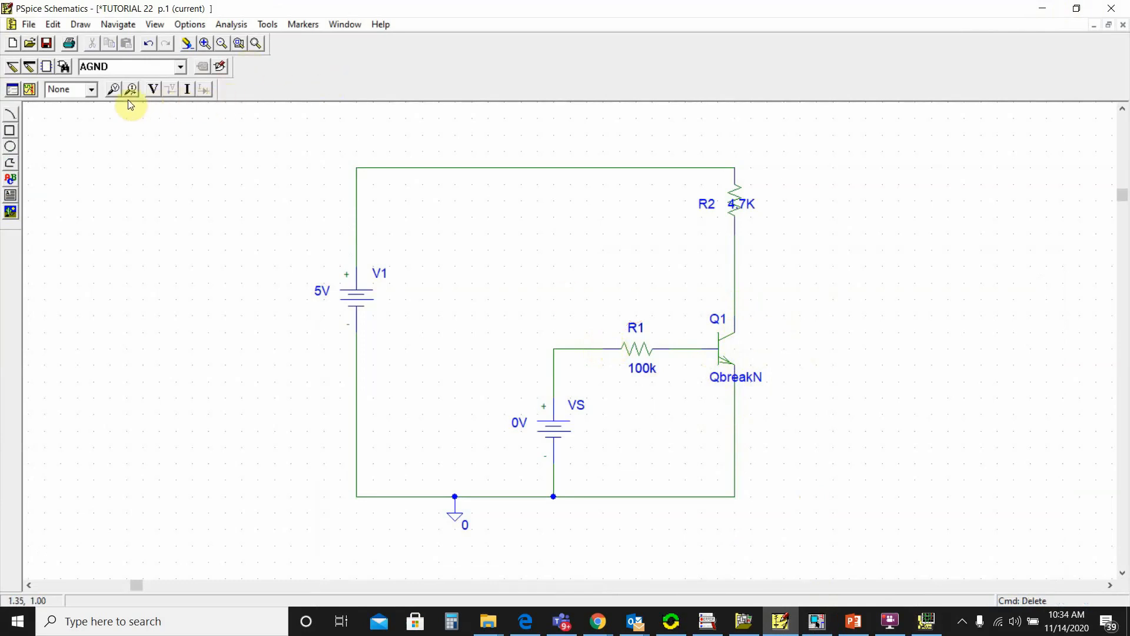
click(114, 89)
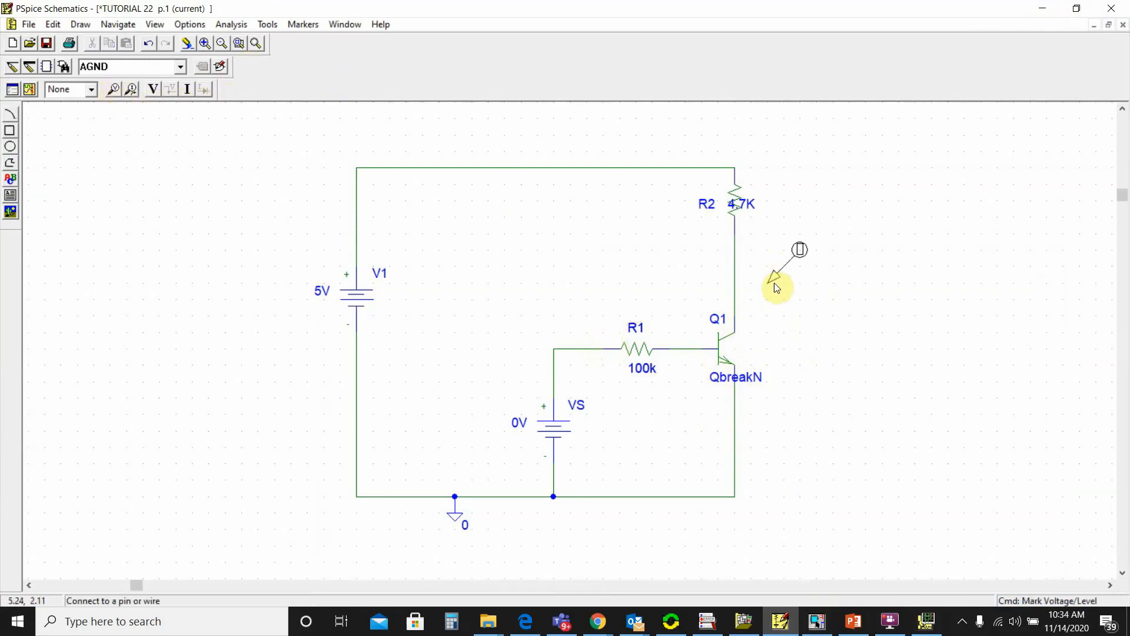
click(744, 321)
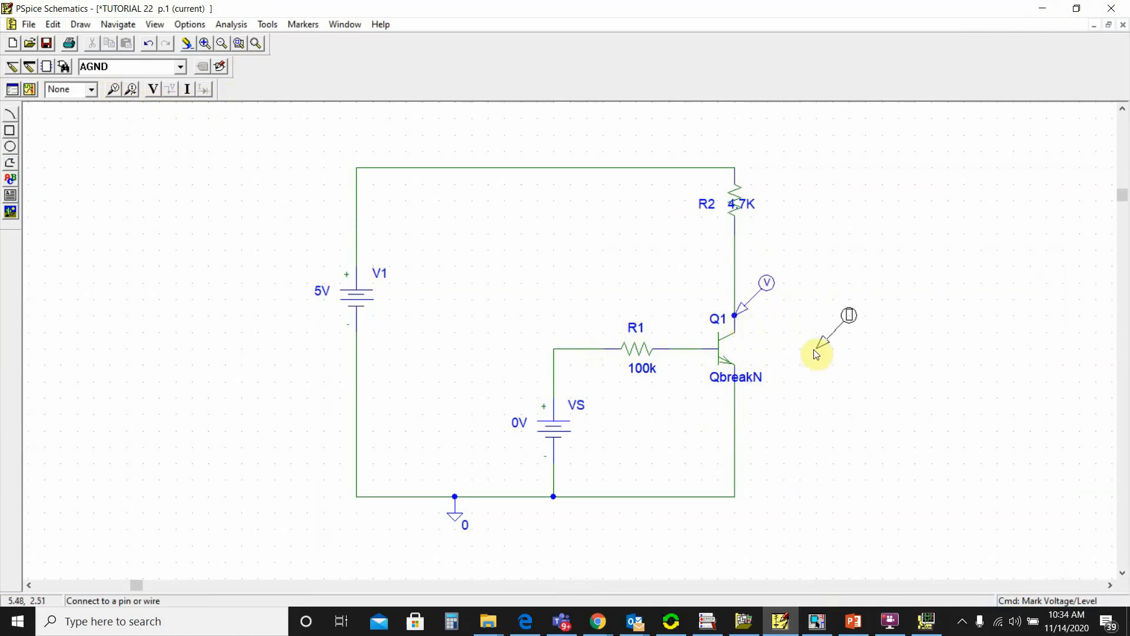
- Rerun the simulation to plot Q1's collector voltage against VS, and switch back to the schematic
click(31, 89)
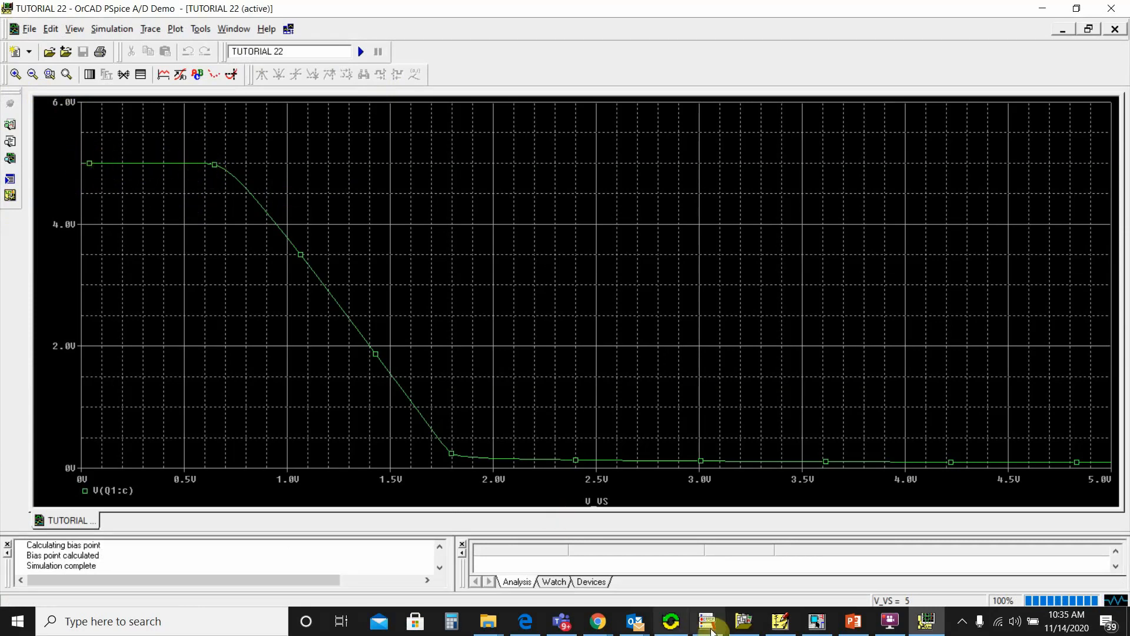
click(780, 621)
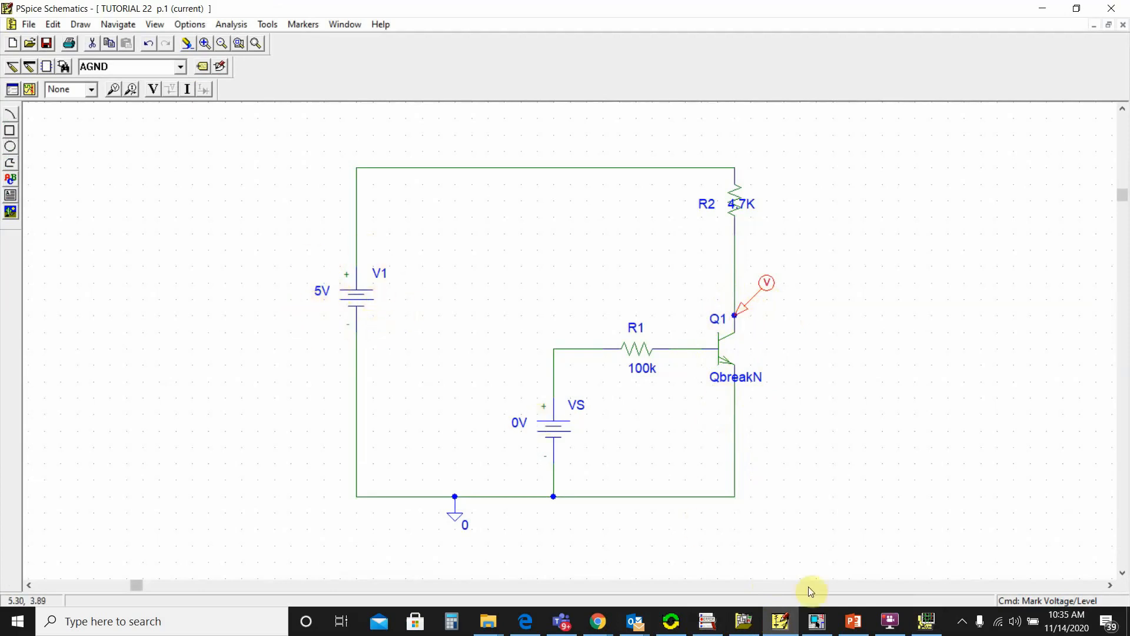
- Compare the plot of Q1's collector voltage in OrCAD PSpice A/D with the inverter circuit in PSpice Schematics
click(918, 616)
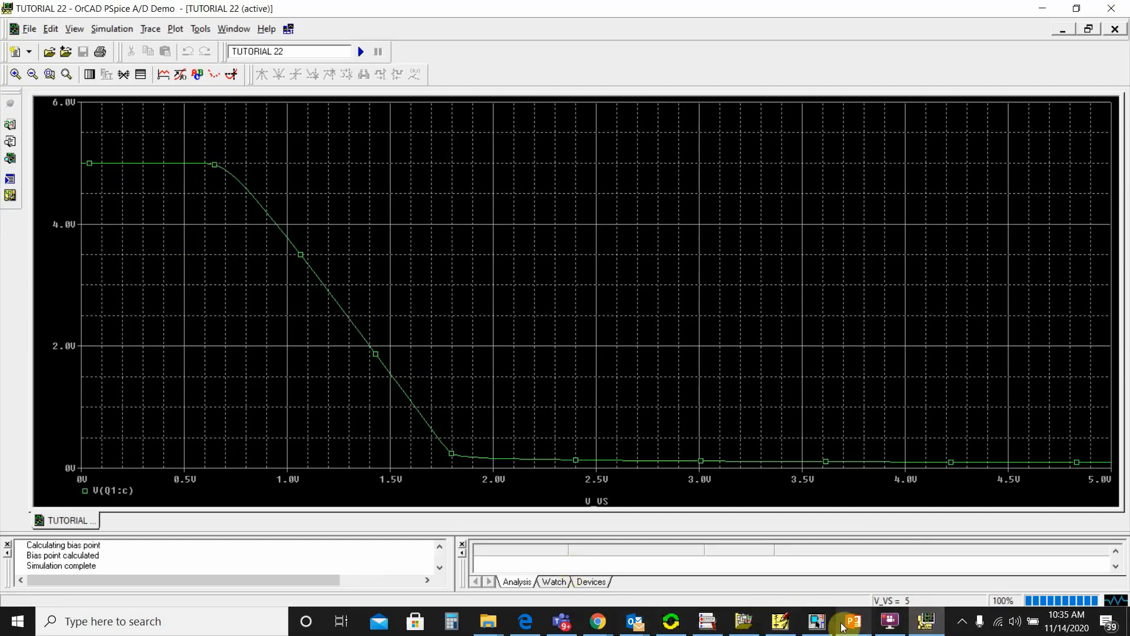
click(783, 623)
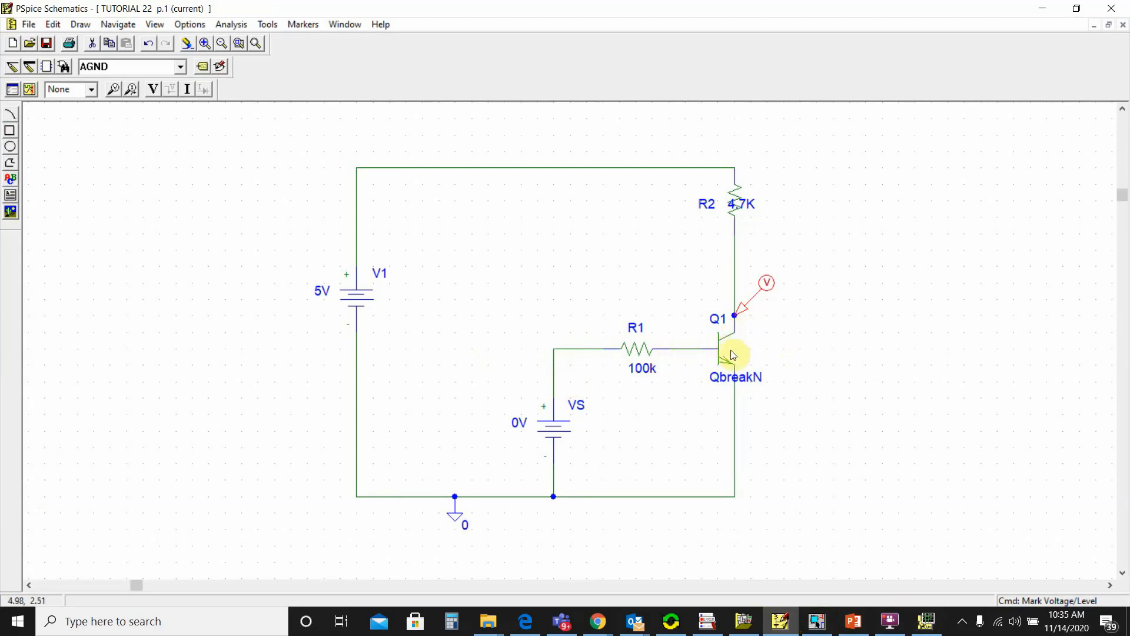
click(736, 309)
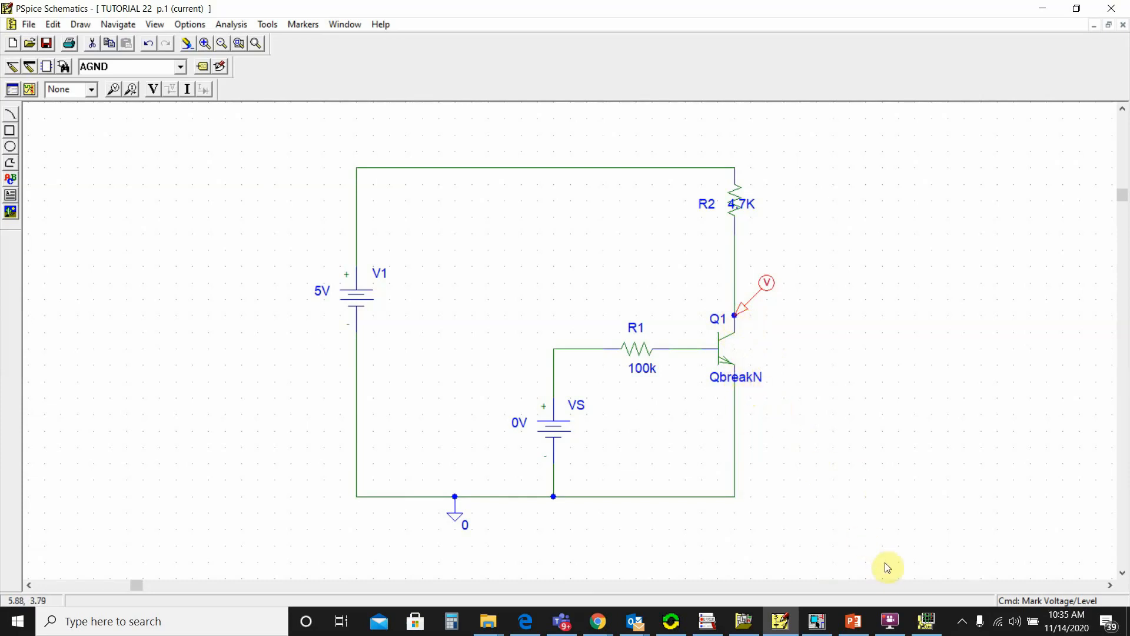
click(926, 621)
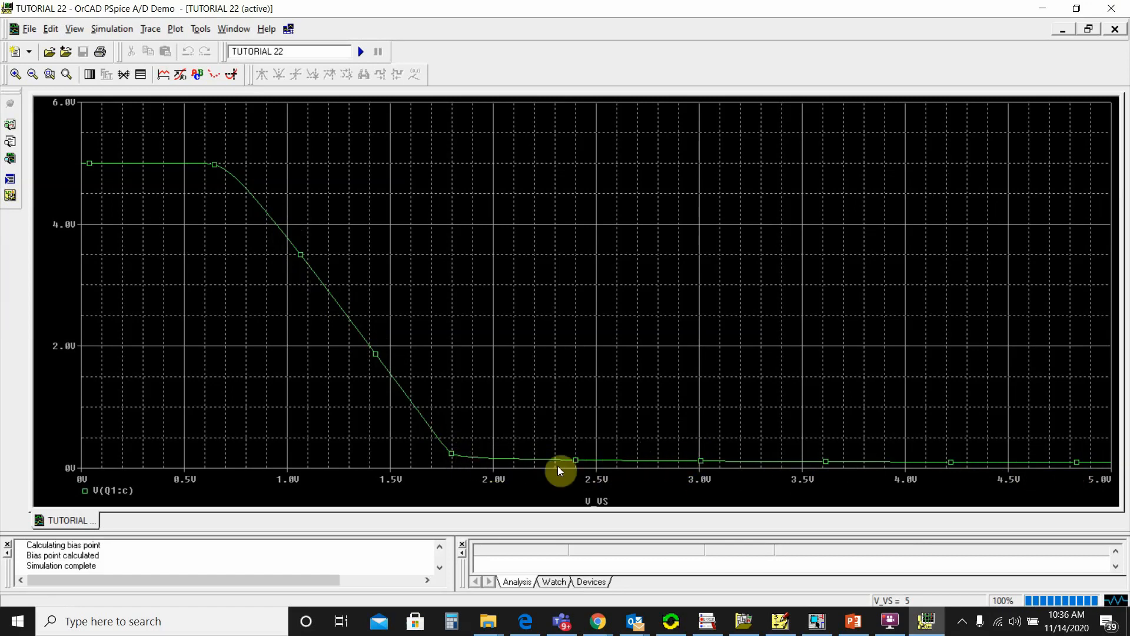
click(926, 622)
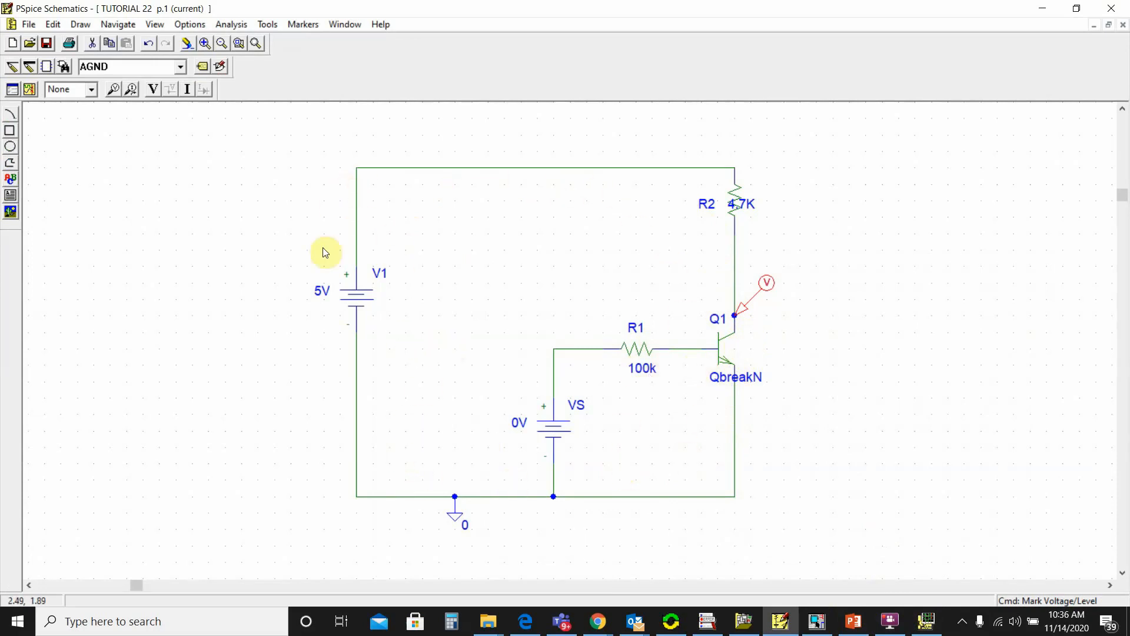
click(927, 623)
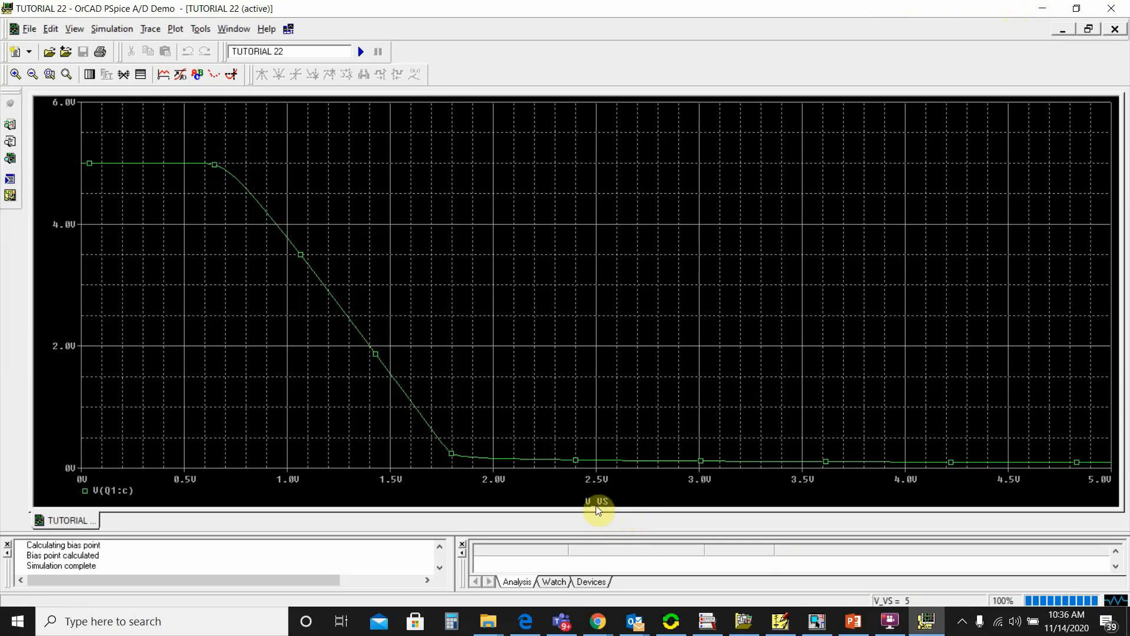
- Minimize the plot, return to the schematic and replace the voltage marker on Q1's collector with a current marker
click(1057, 31)
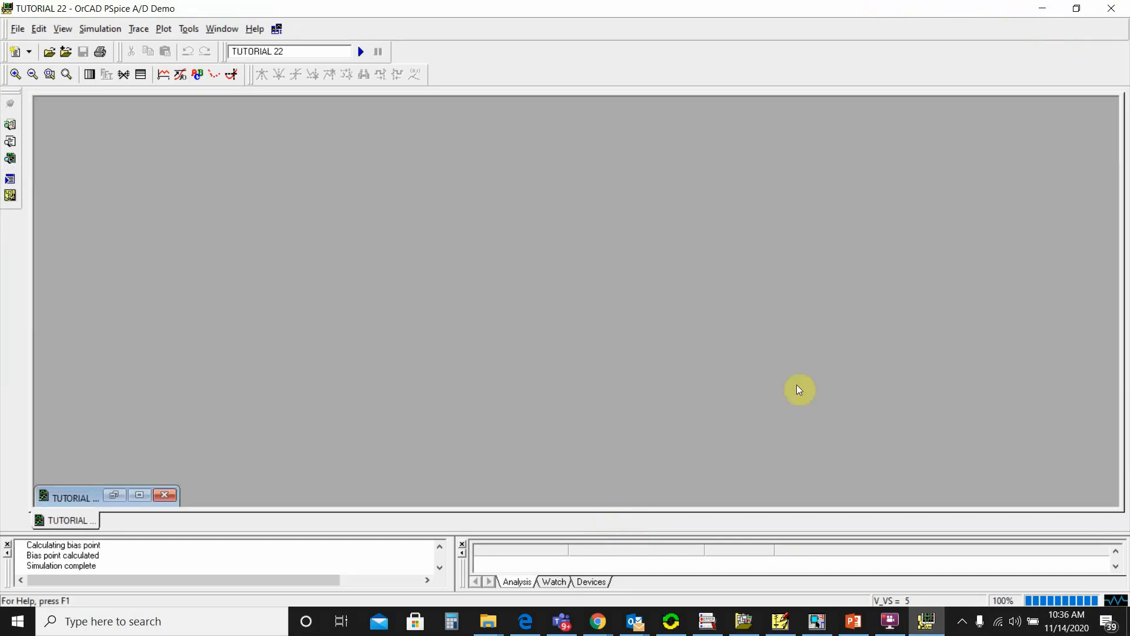
click(1057, 6)
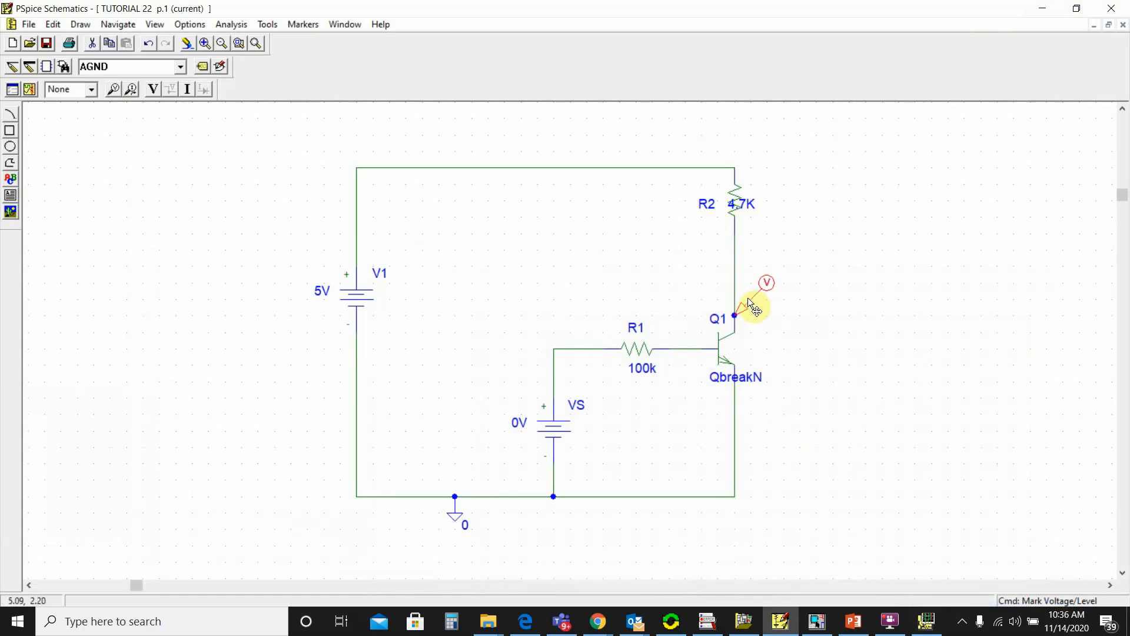
key(Delete)
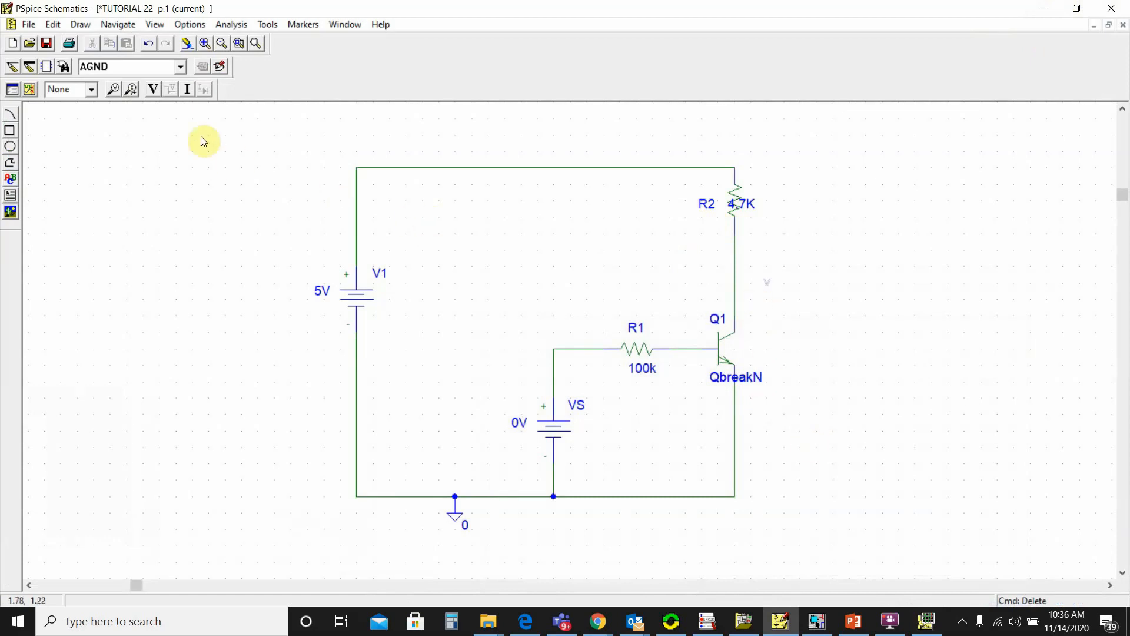
click(131, 89)
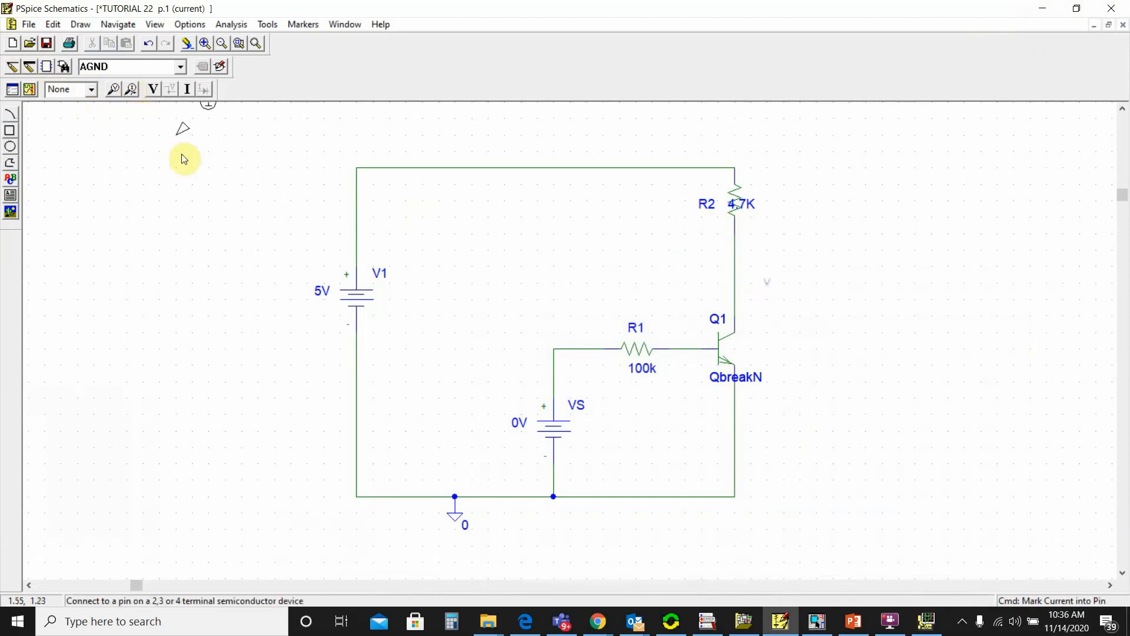
click(745, 333)
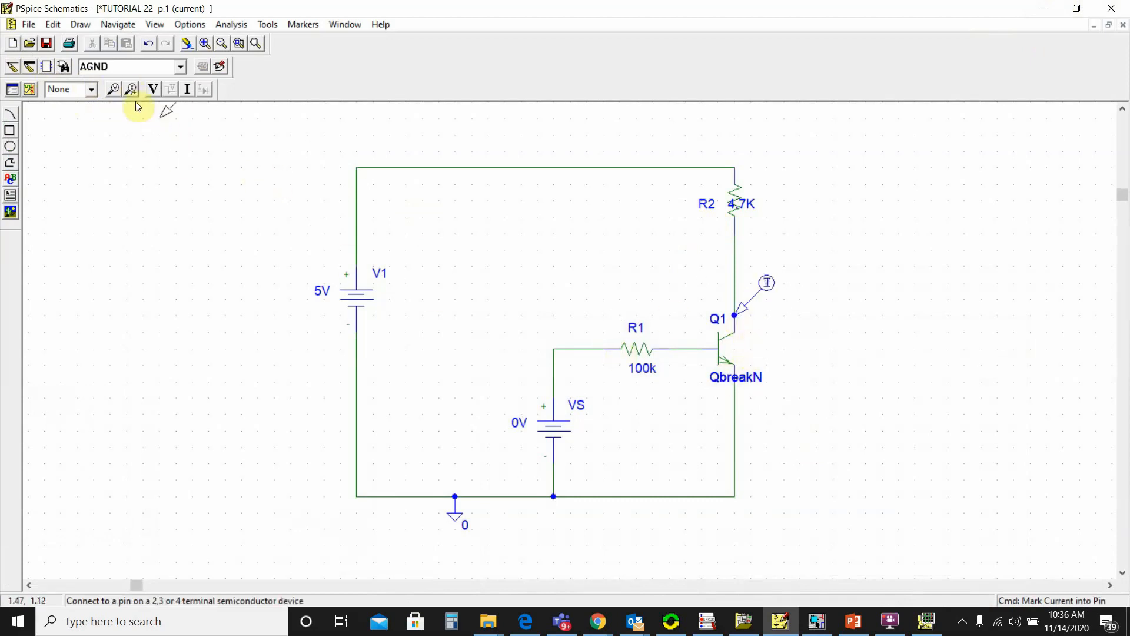
- Rerun the simulation, maximize the plot of Q1's collector current against VS, and switch back to the schematic
click(31, 90)
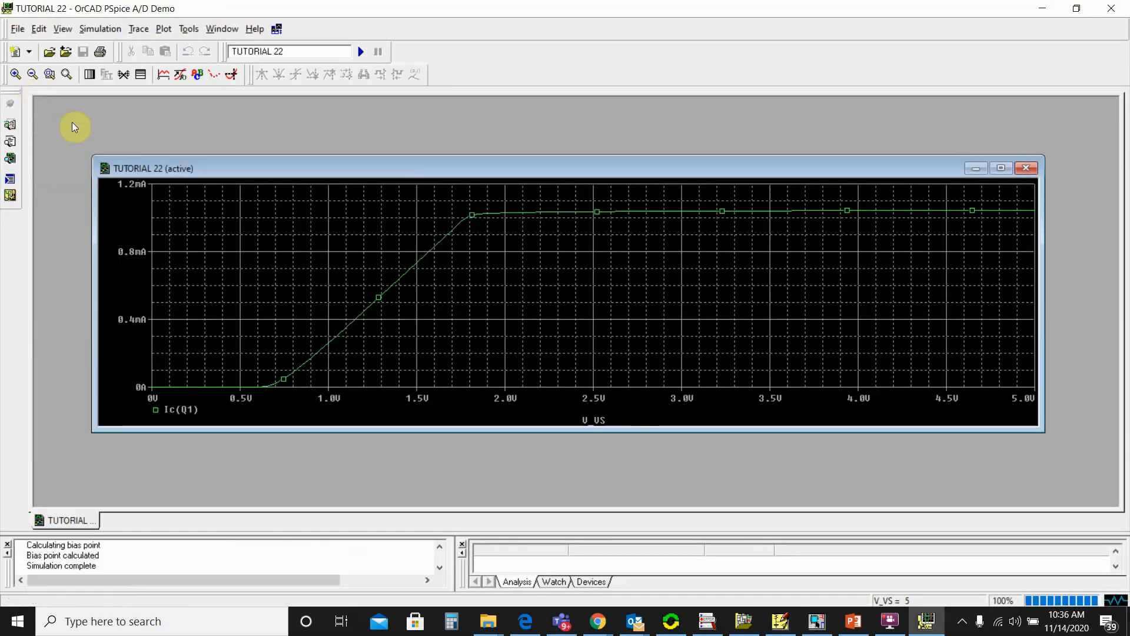
click(1001, 168)
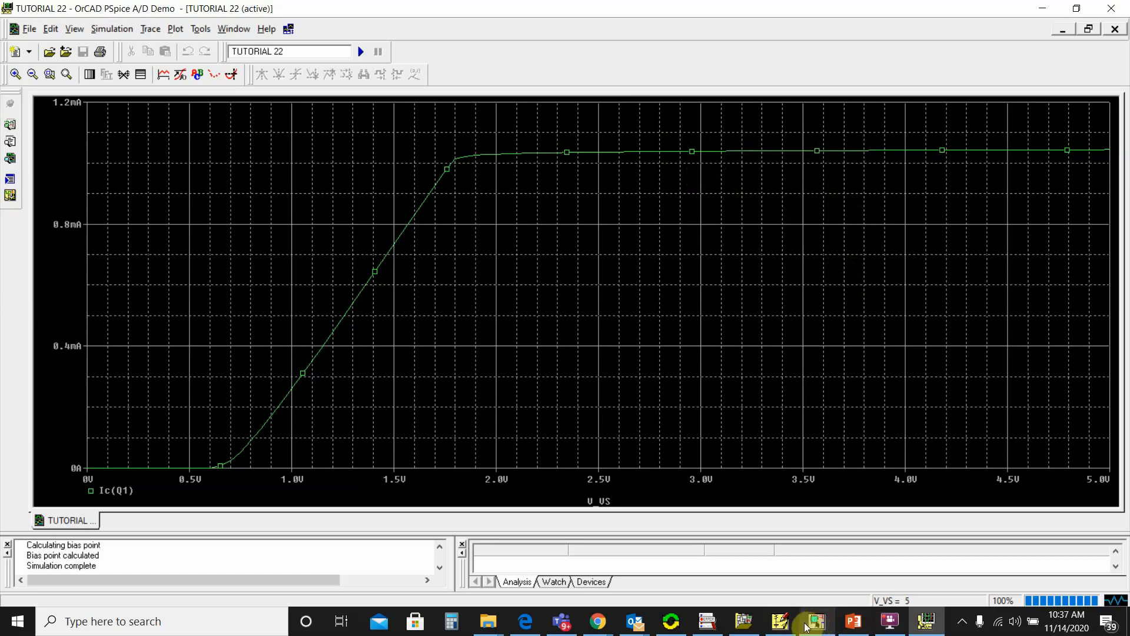
click(780, 621)
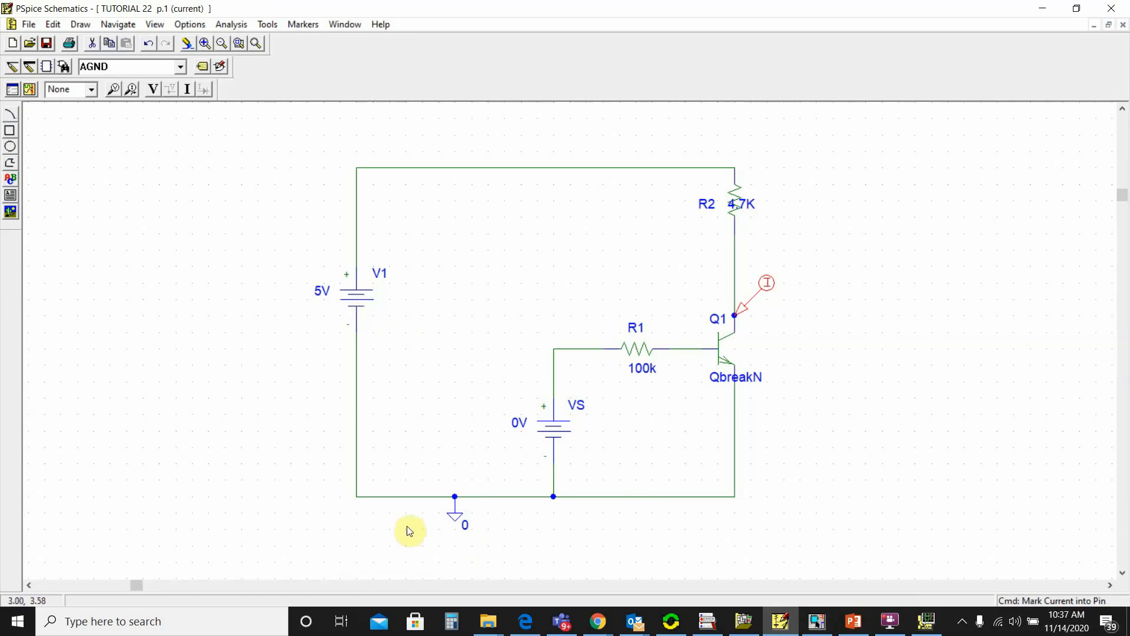
- Open Calculator, compute the saturation collector current as 5 ÷ 4700, and minimize the Calculator window
key(XF86Calculator)
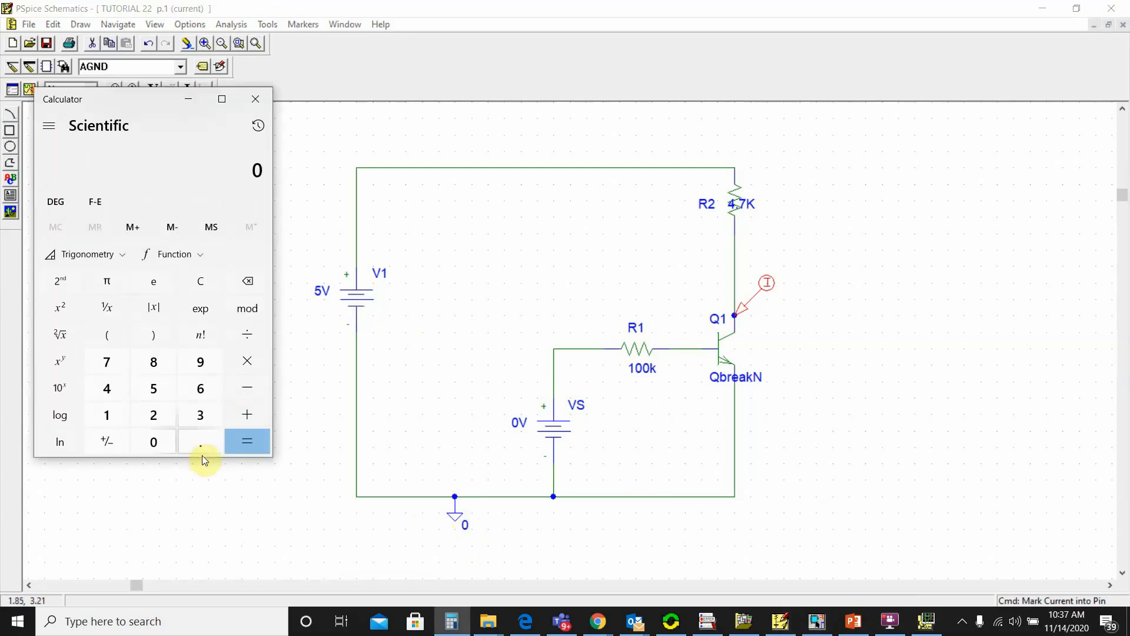
click(151, 388)
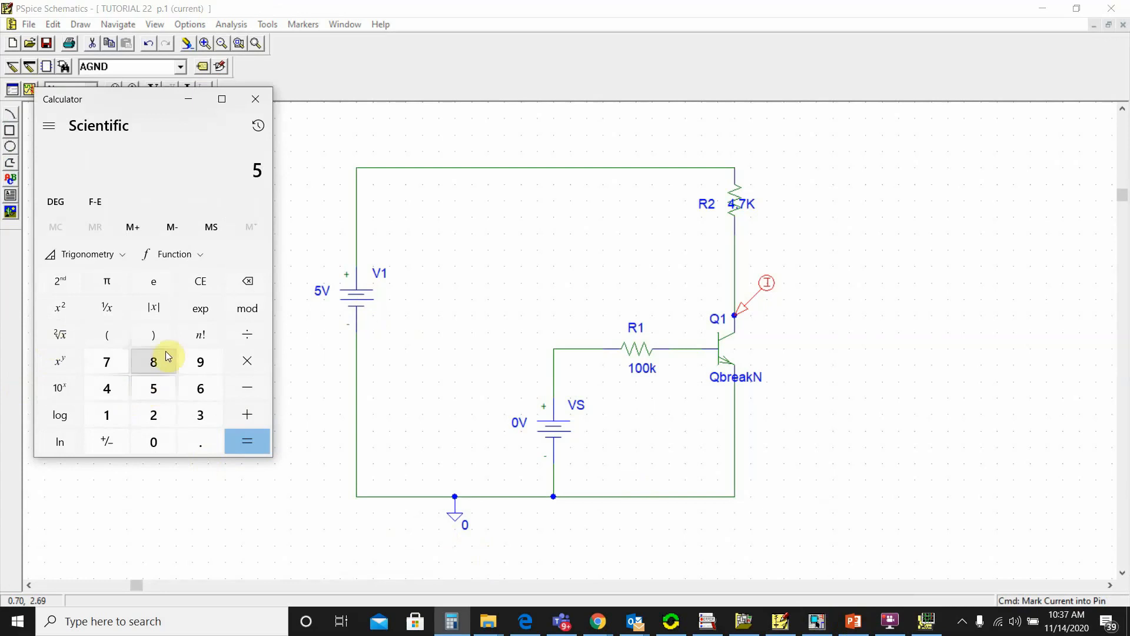
click(247, 334)
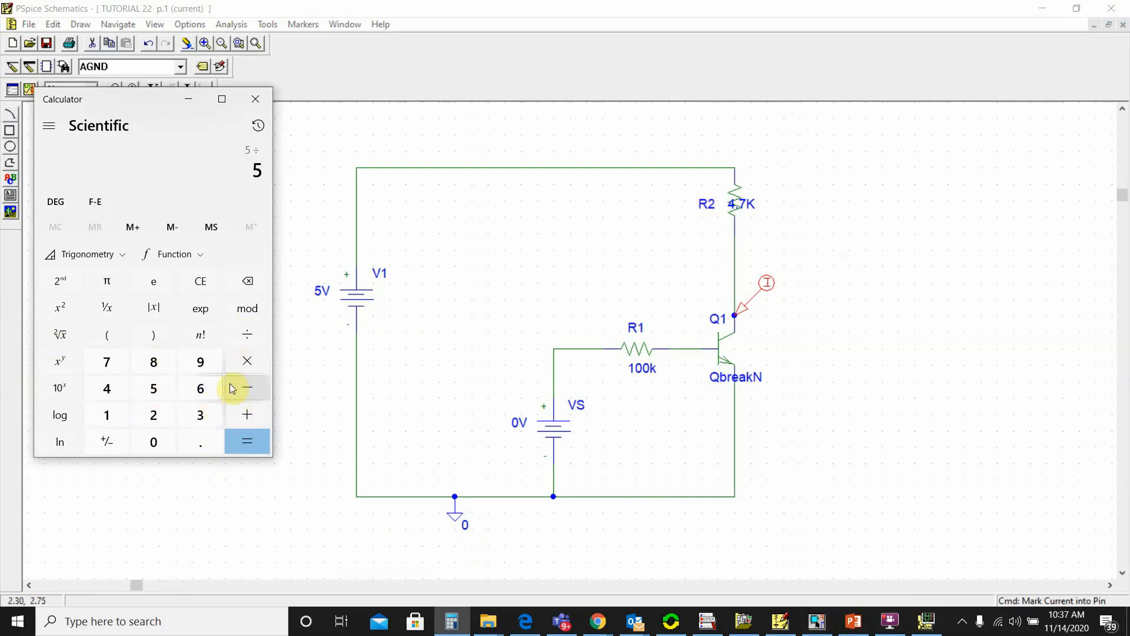
click(106, 390)
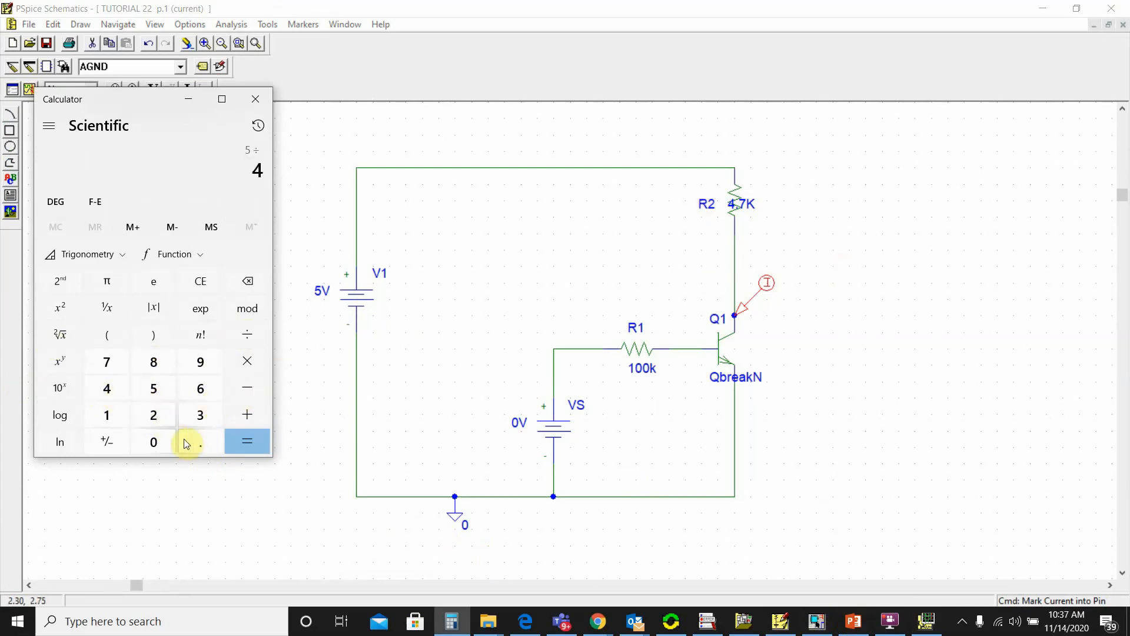
click(199, 444)
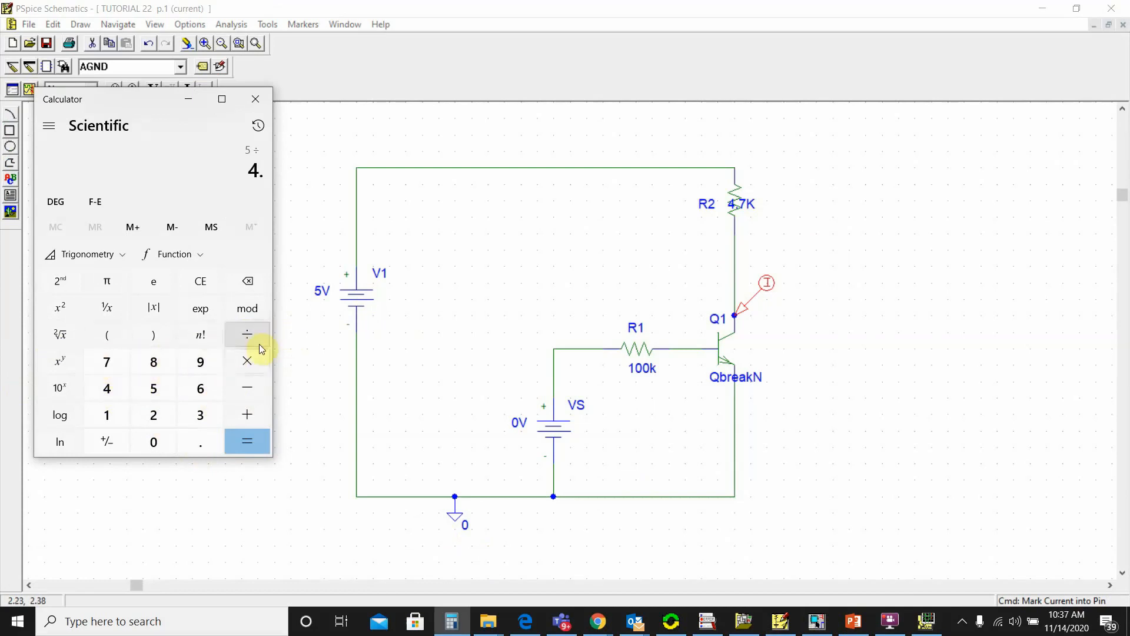
click(250, 281)
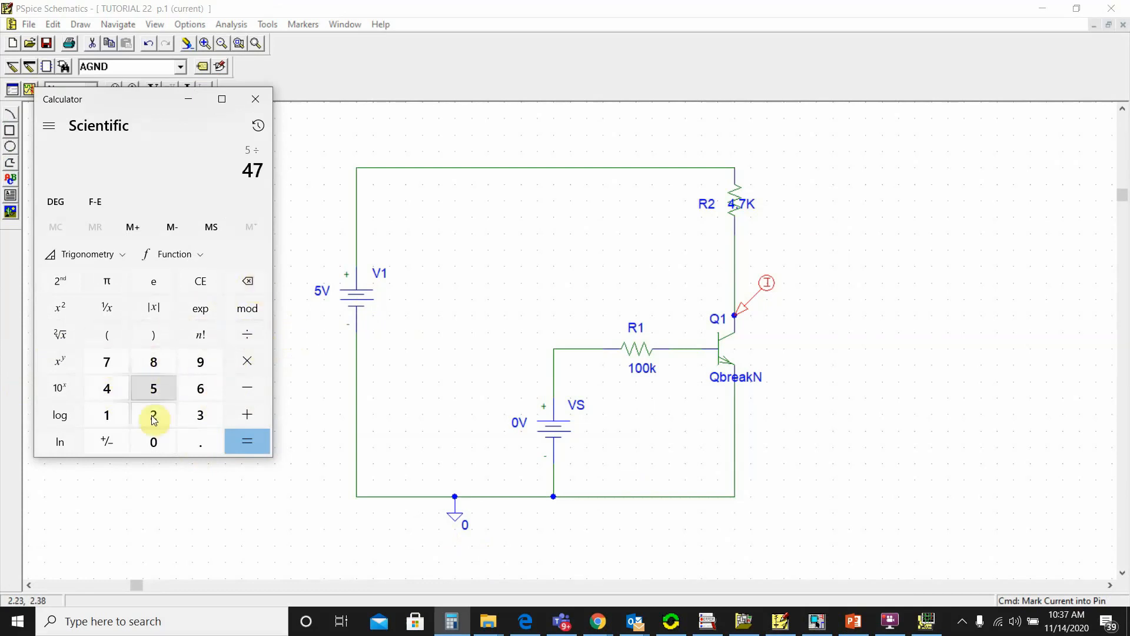
click(105, 361)
double_click(154, 442)
click(247, 442)
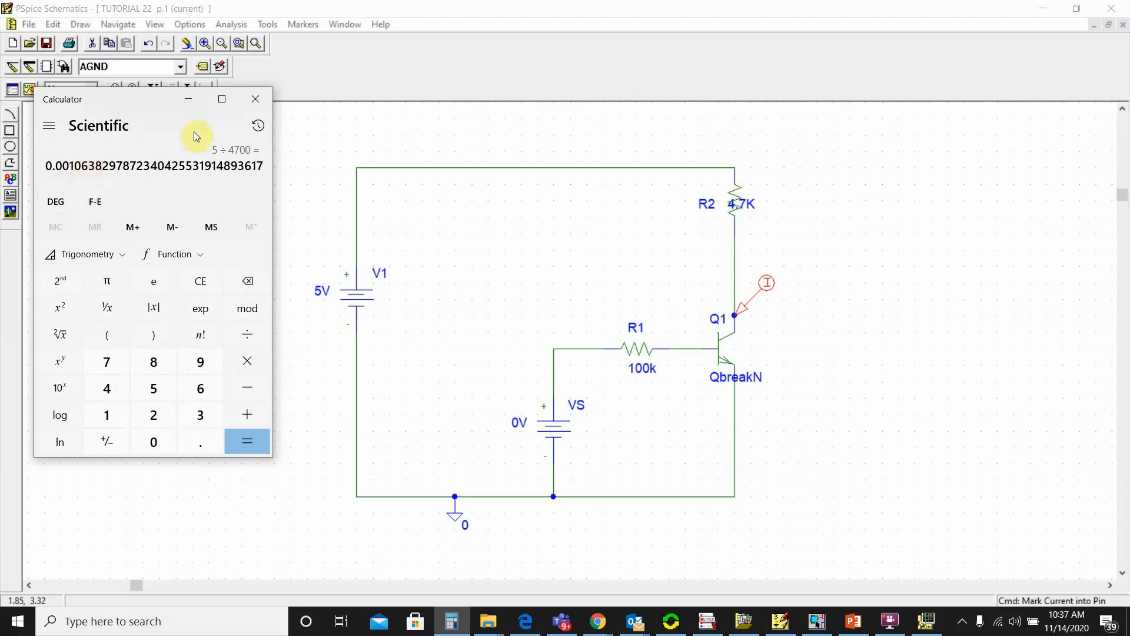
click(190, 101)
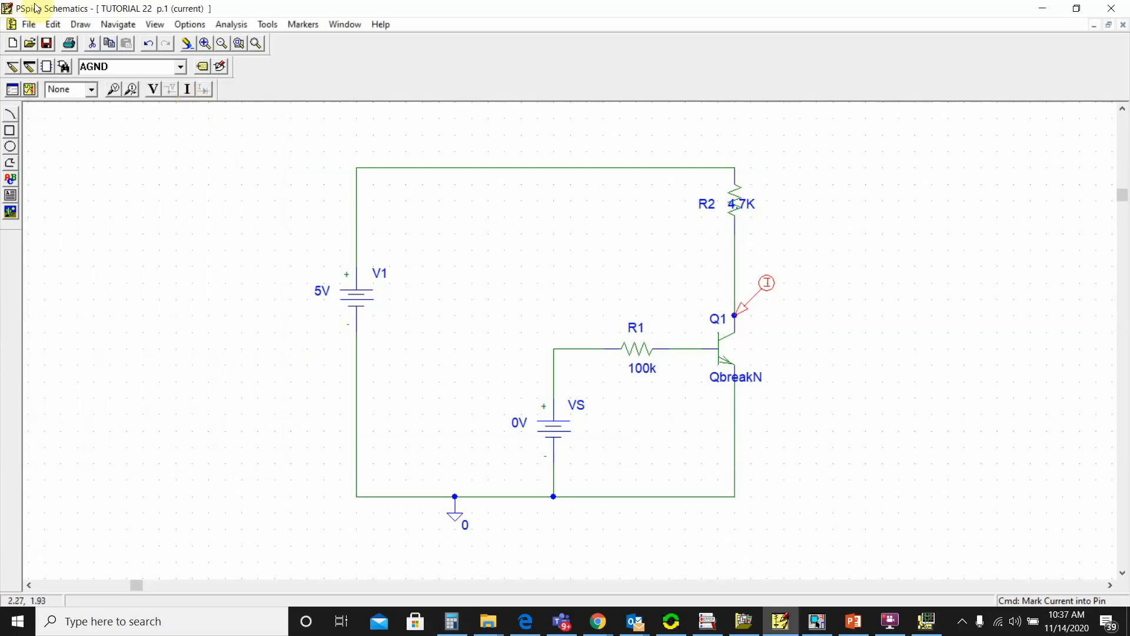
- Review the plot of Q1's collector current against VS in OrCAD PSpice A/D alongside the schematic, and minimize the plot
click(926, 621)
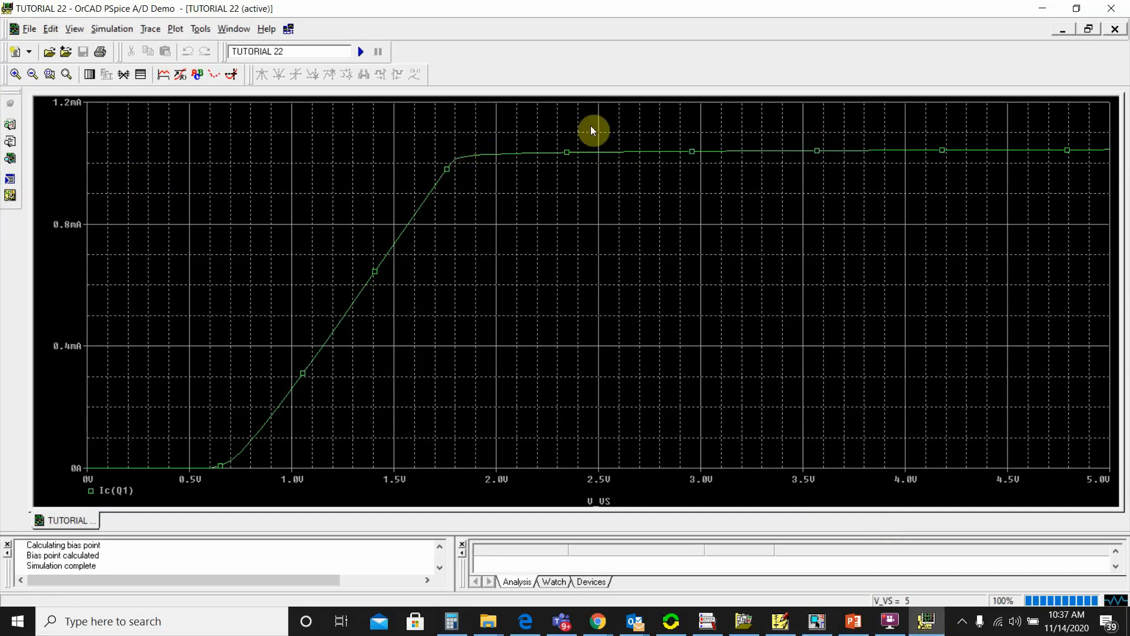
click(1058, 28)
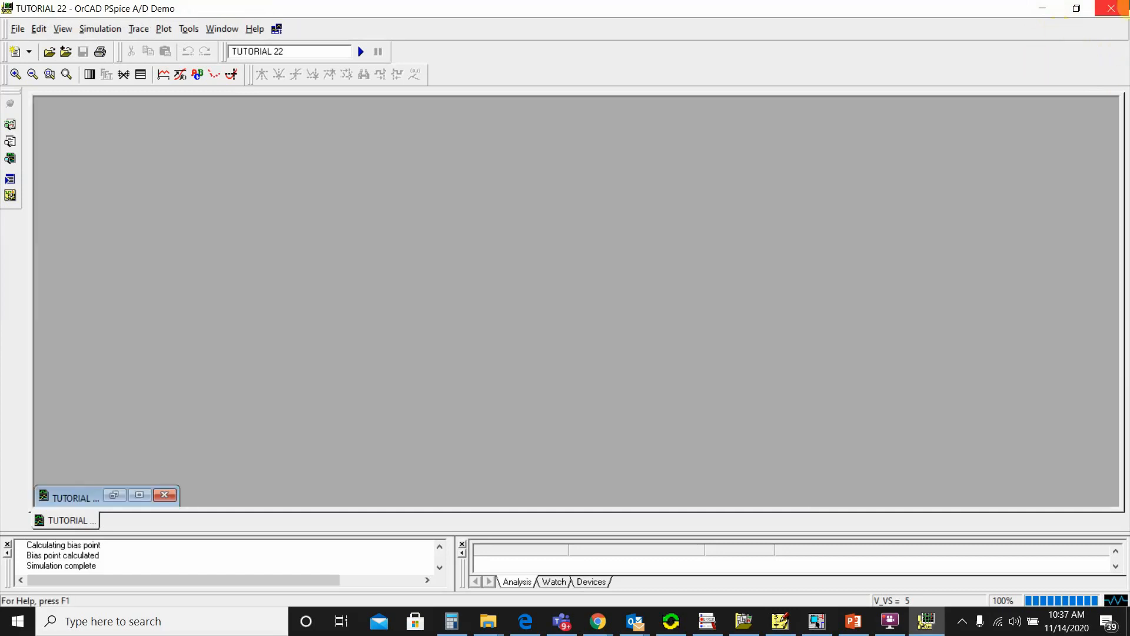
click(1042, 8)
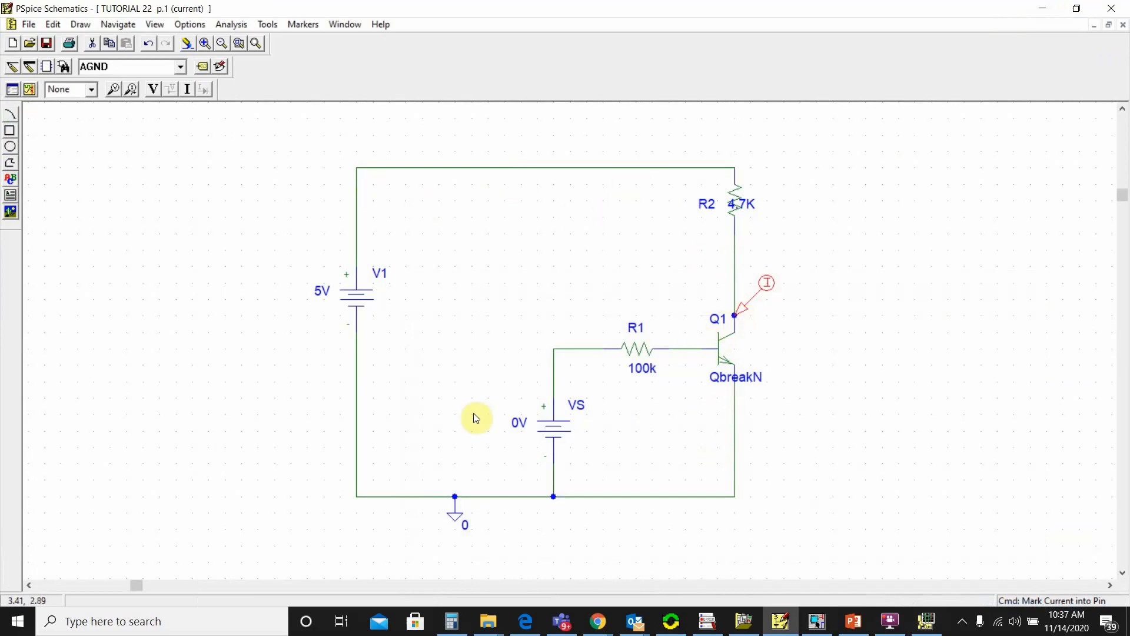
click(924, 627)
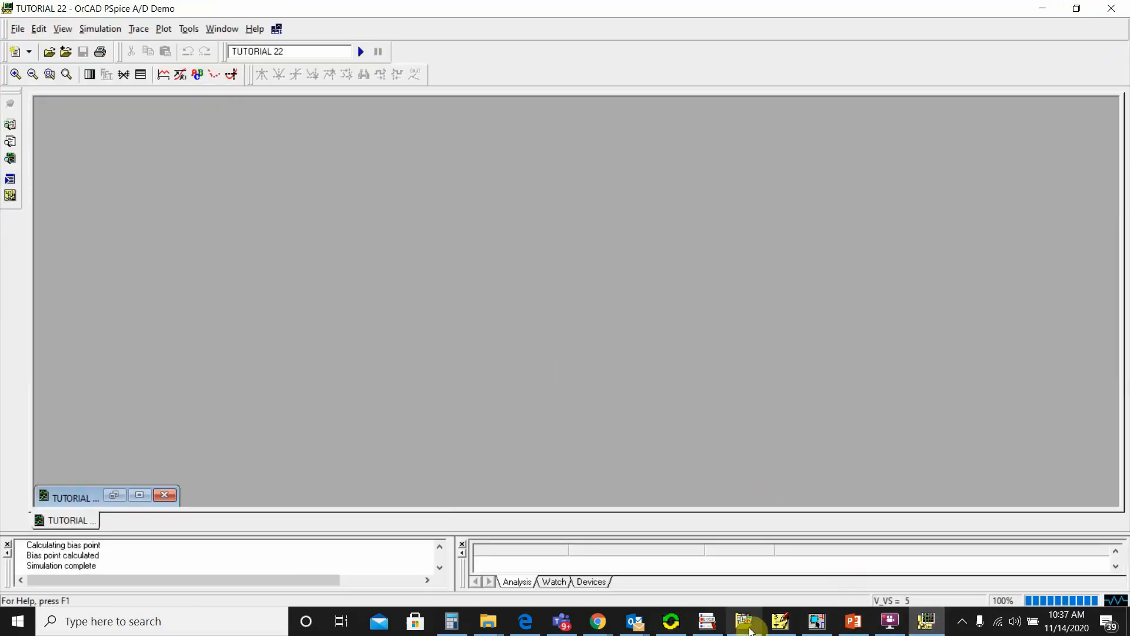
click(139, 494)
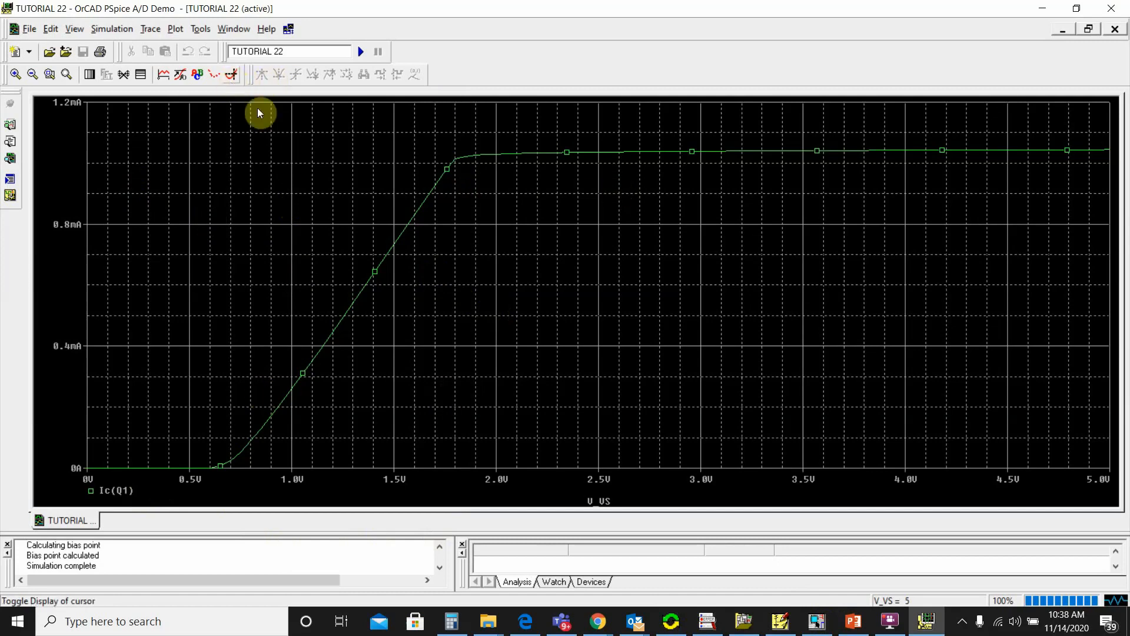
click(1062, 29)
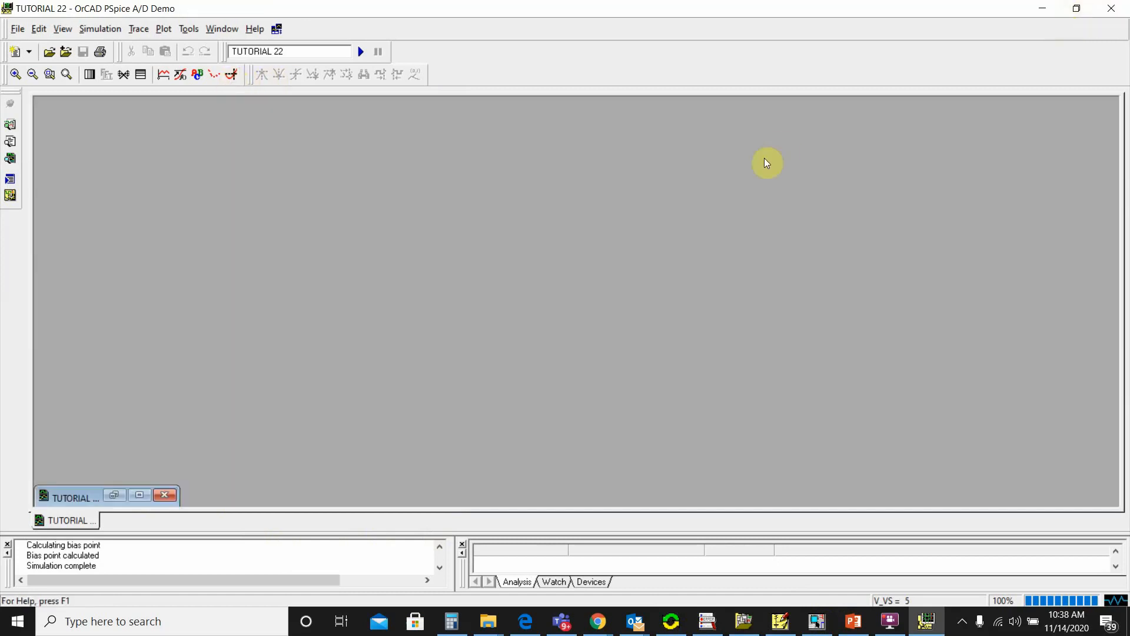
- Close OrCAD PSpice A/D and replace the current marker on Q1's collector with a voltage marker
click(1111, 7)
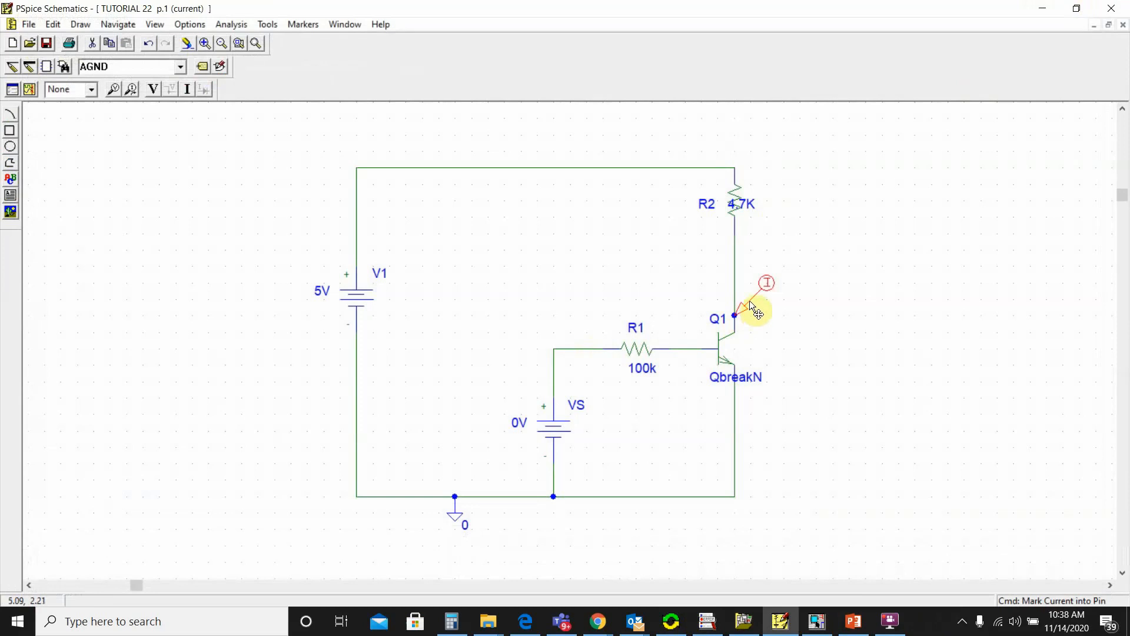
key(Delete)
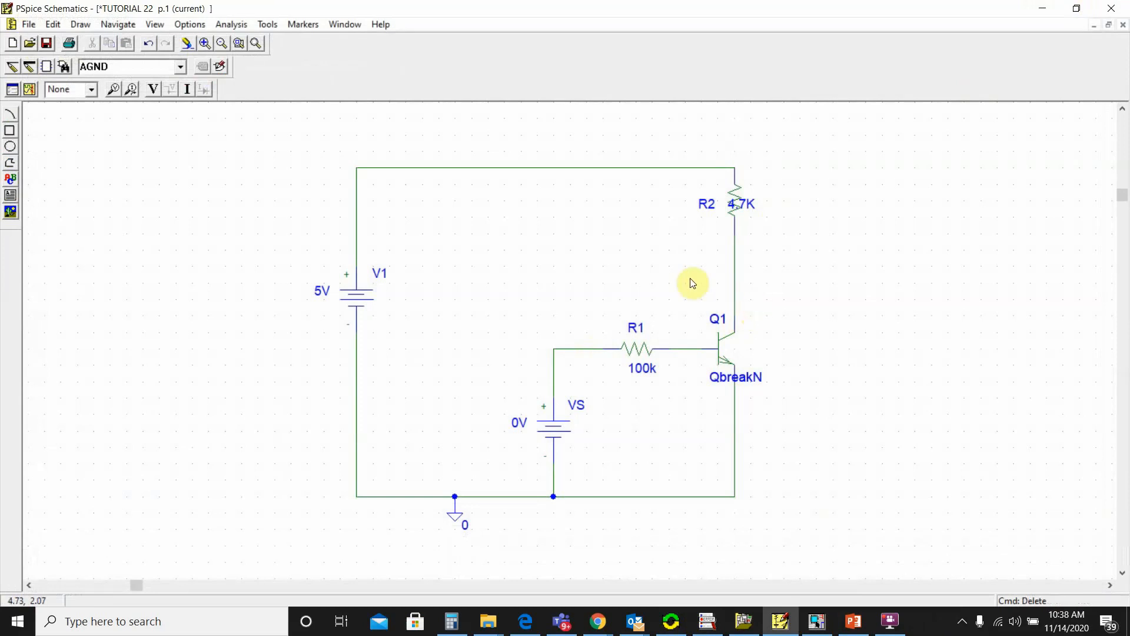
click(115, 89)
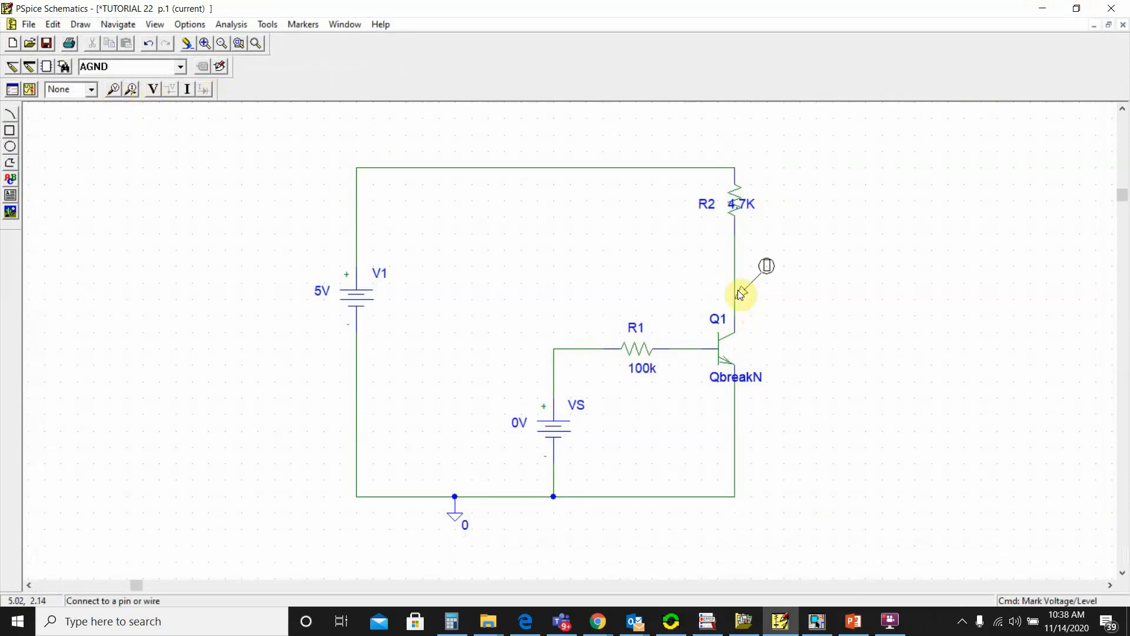
click(735, 315)
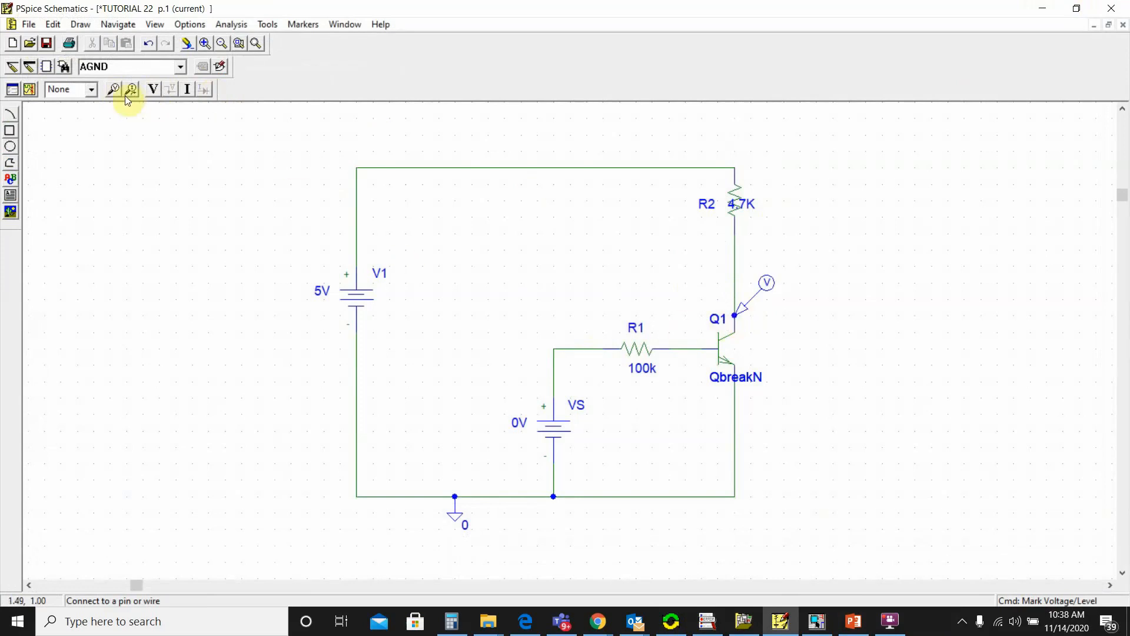
- Rerun the simulation, view the plot of Q1's collector voltage against VS maximized, and minimize the plot window
click(30, 91)
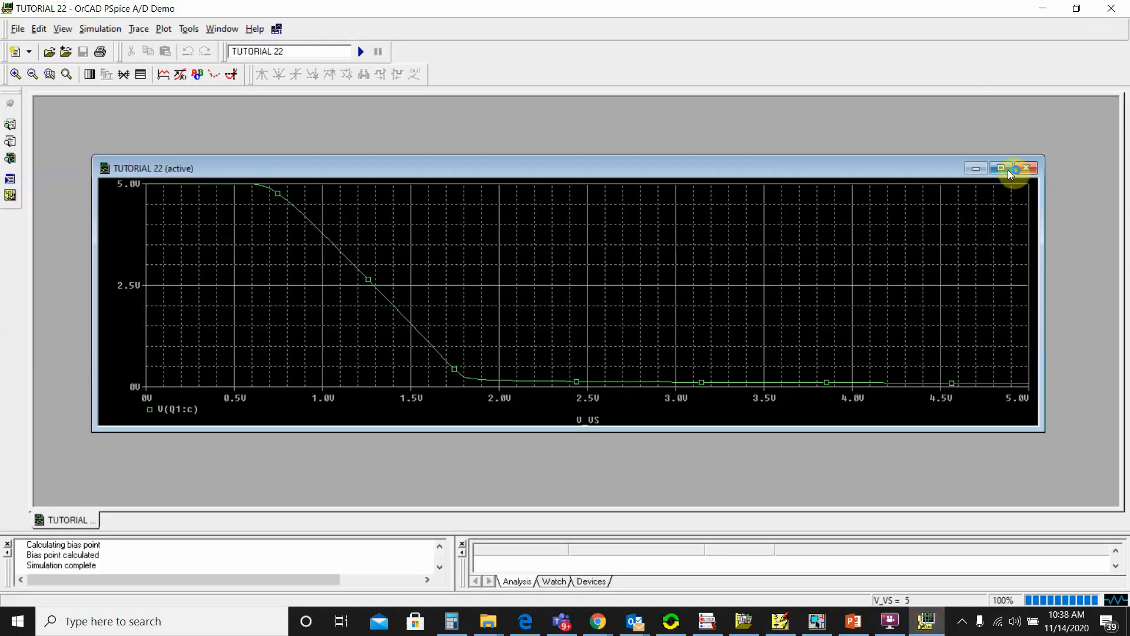
click(1008, 170)
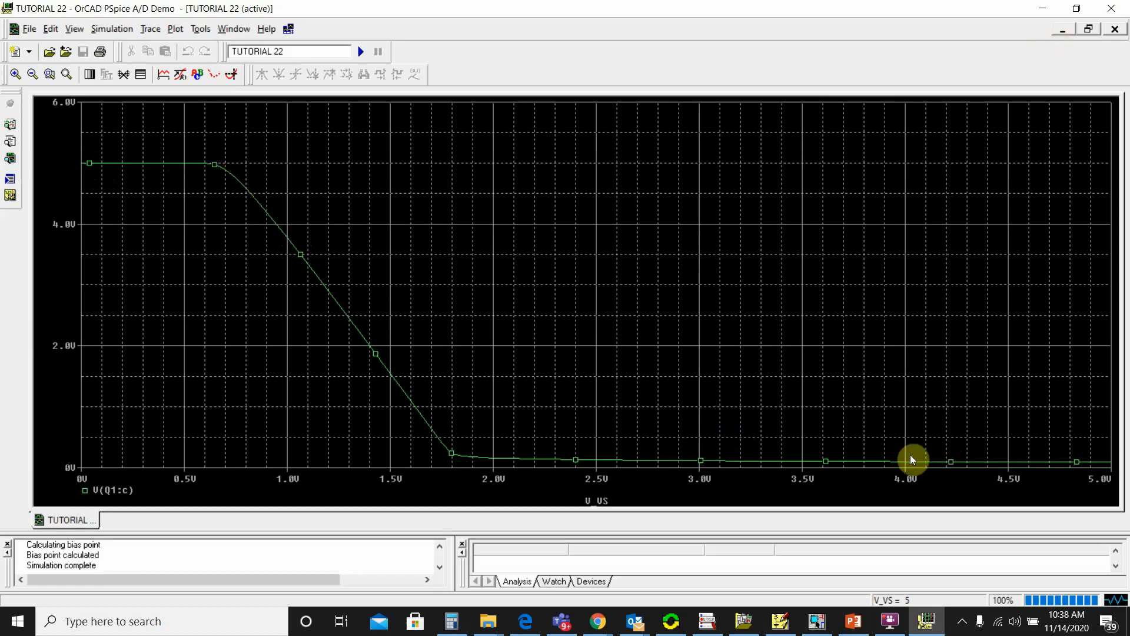
click(1060, 31)
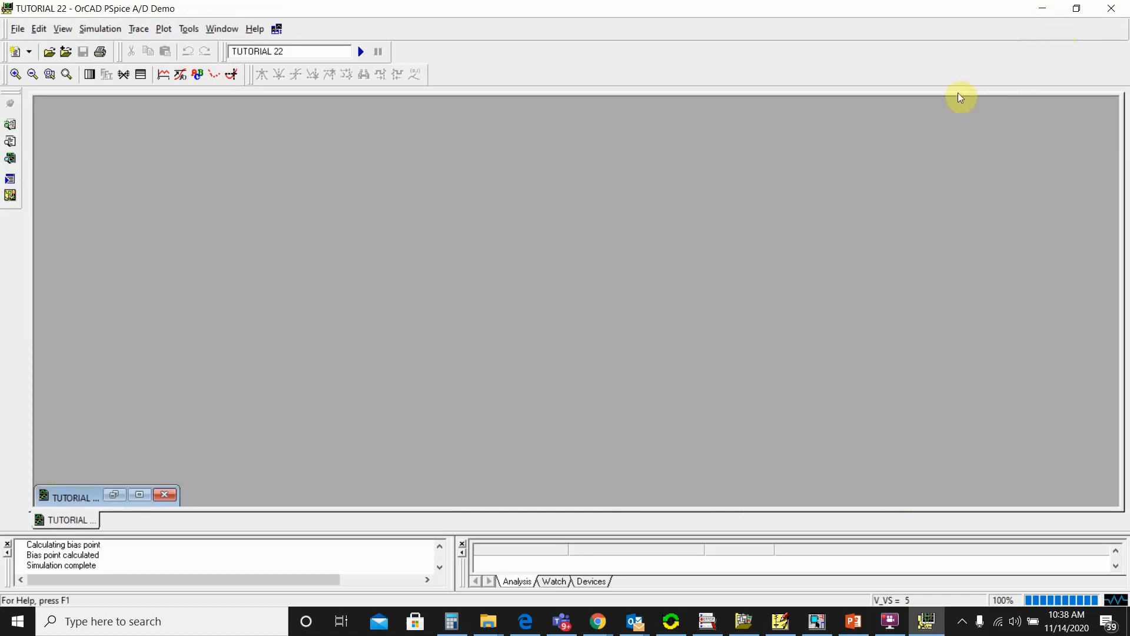
- Minimize OrCAD PSpice A/D and set the value of the collector resistor R2 to 10K in the schematic
click(1042, 9)
click(735, 207)
click(824, 262)
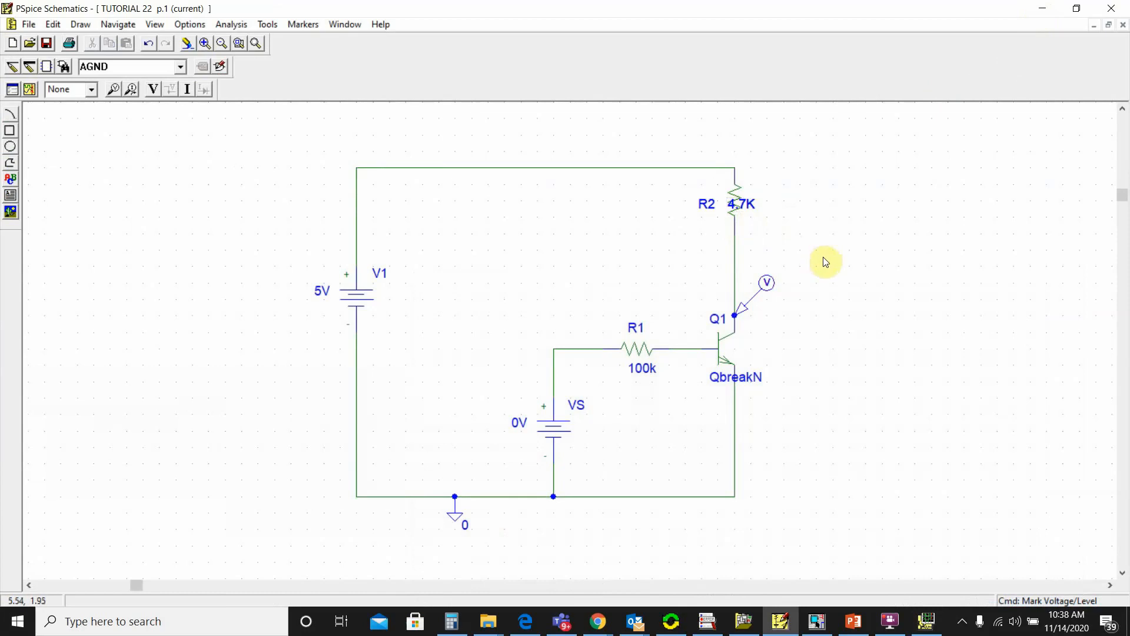
click(733, 214)
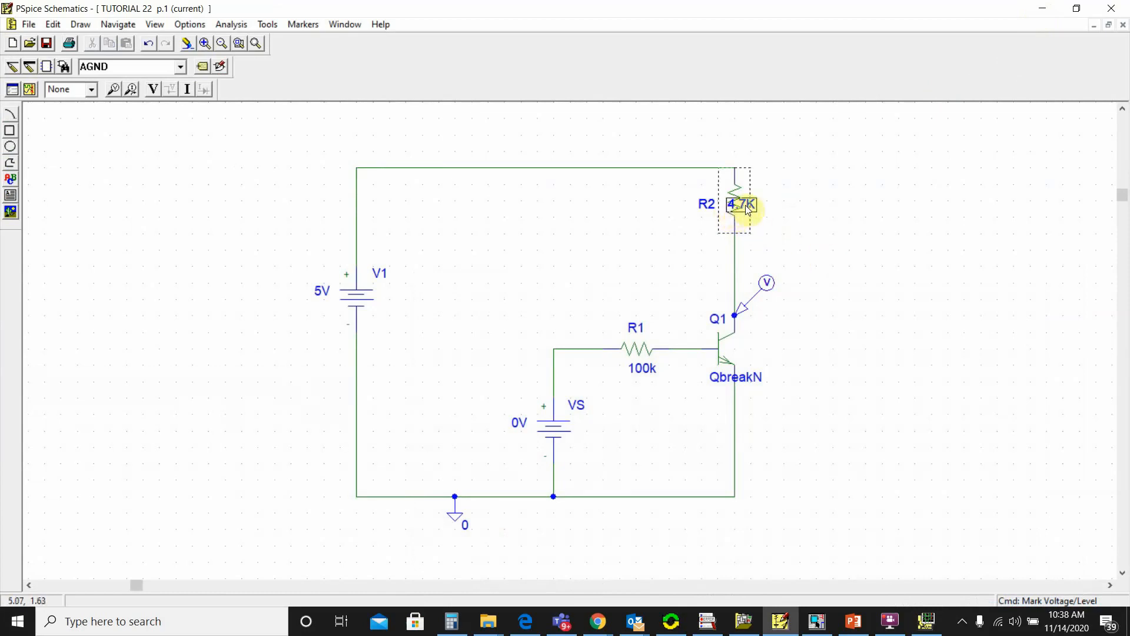
double_click(742, 205)
drag(504, 309, 456, 310)
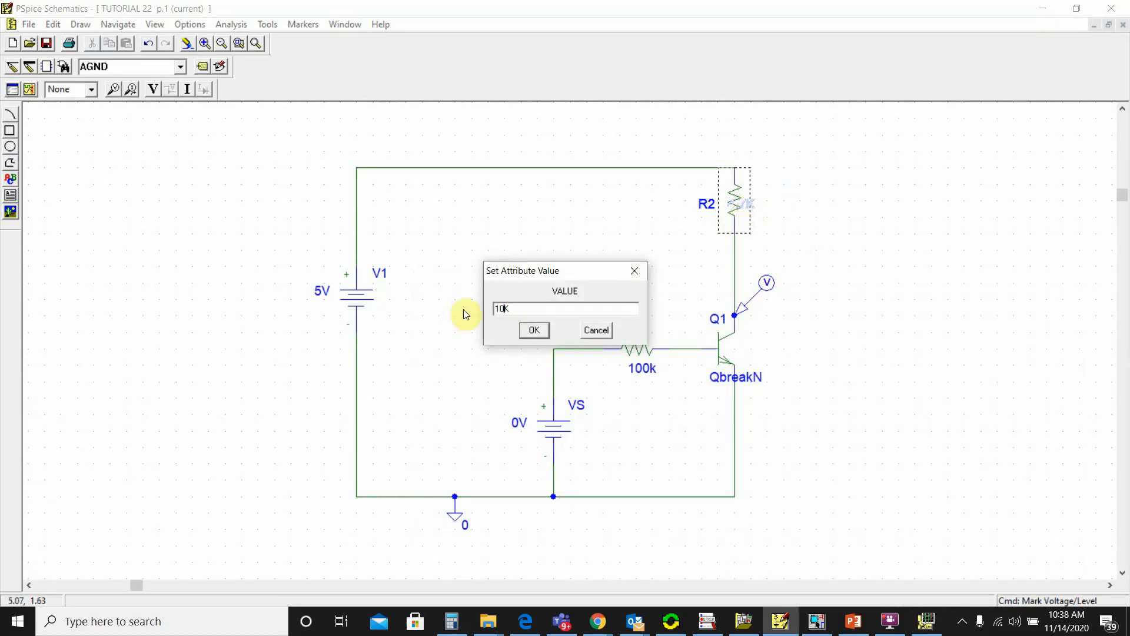
click(532, 329)
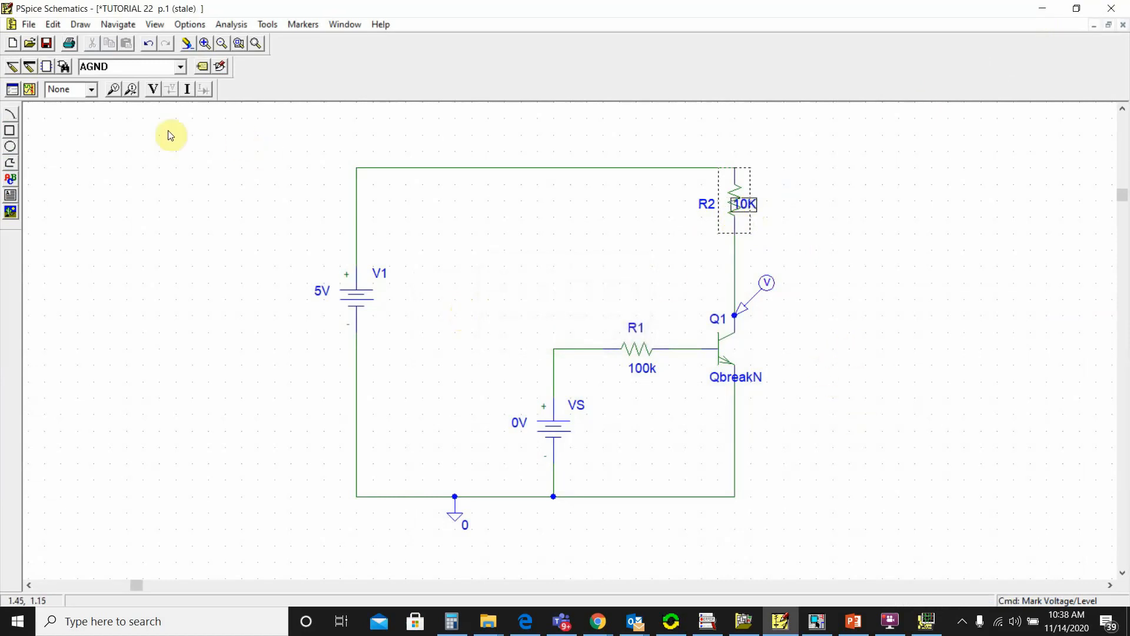
- Simulate the circuit with R2 at 10K, view the collector voltage plot maximized, and minimize the plot and OrCAD PSpice A/D
click(27, 93)
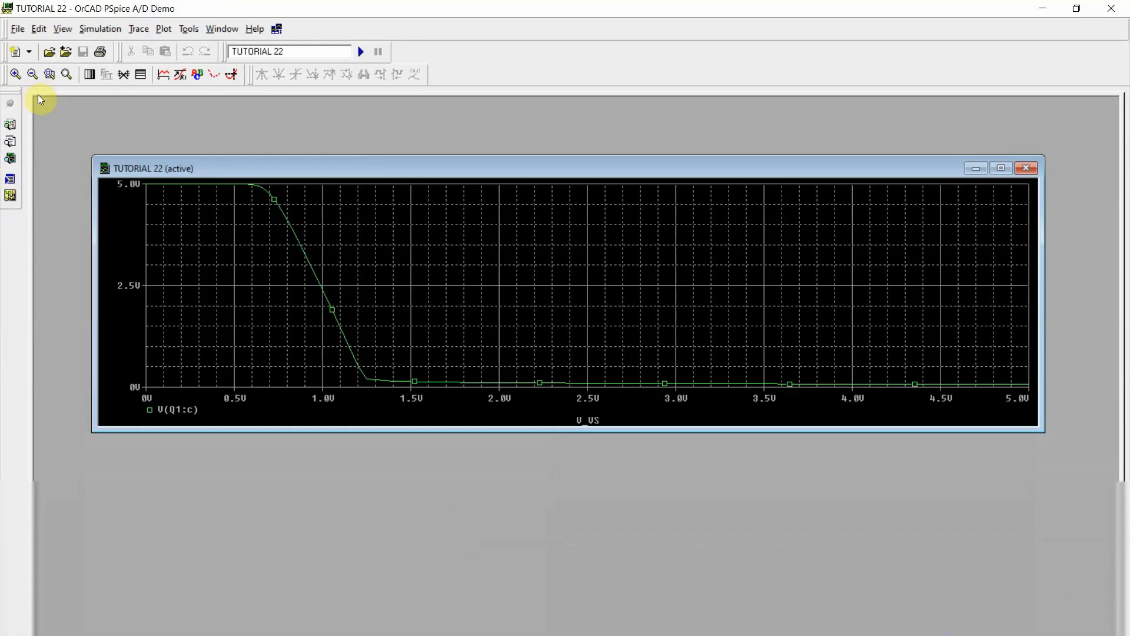
click(1000, 168)
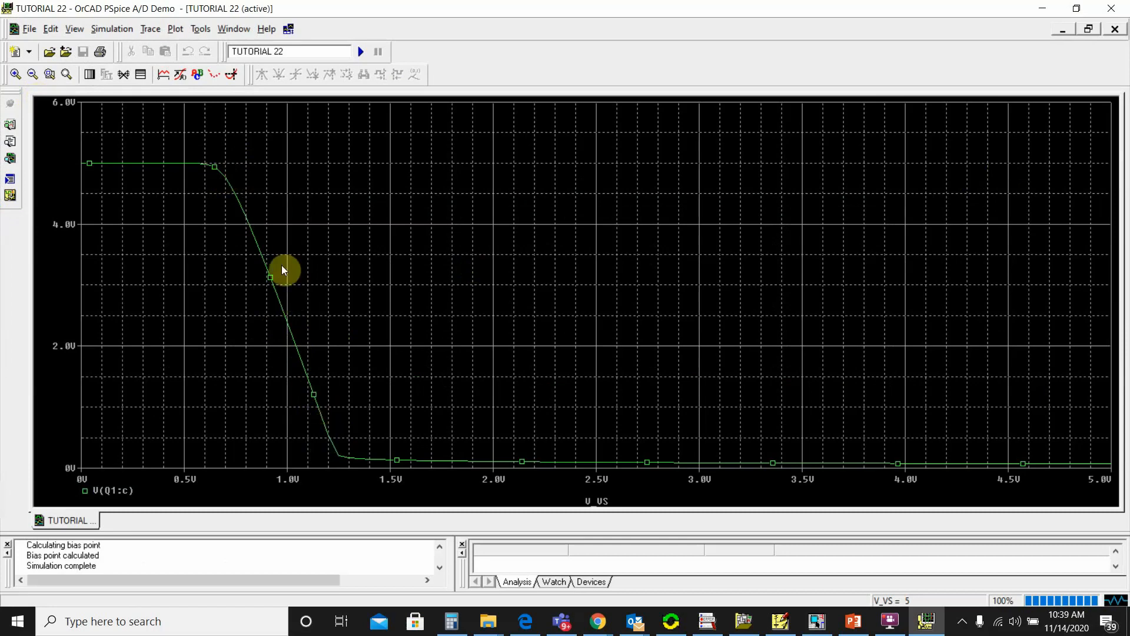
click(1062, 29)
click(1042, 8)
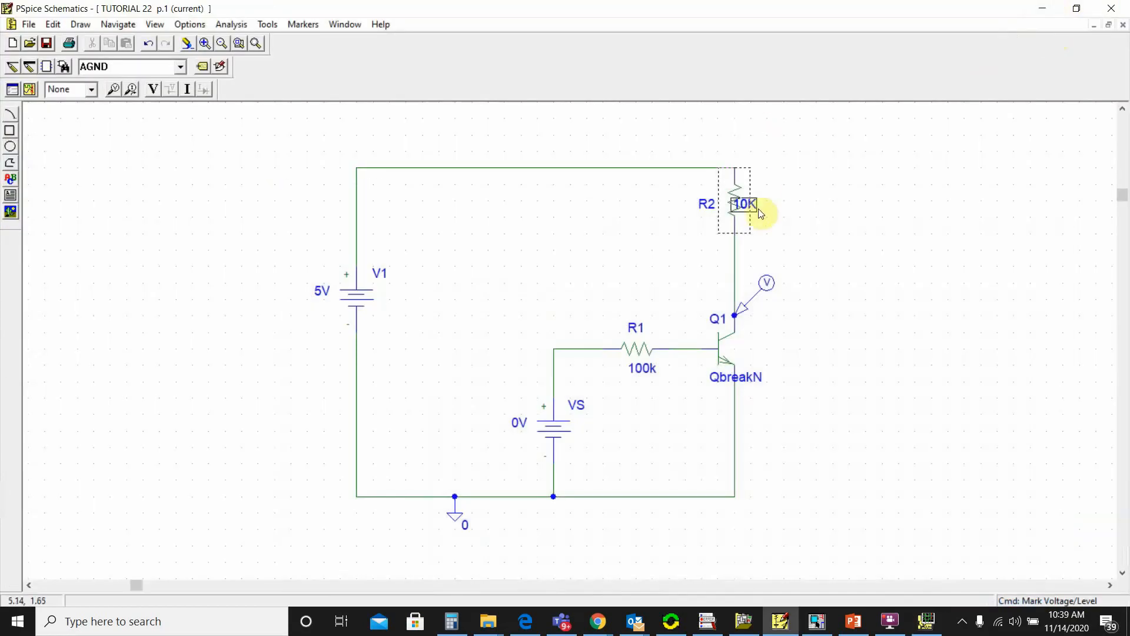
- Set the collector resistor R2 back to 4.7K
double_click(754, 205)
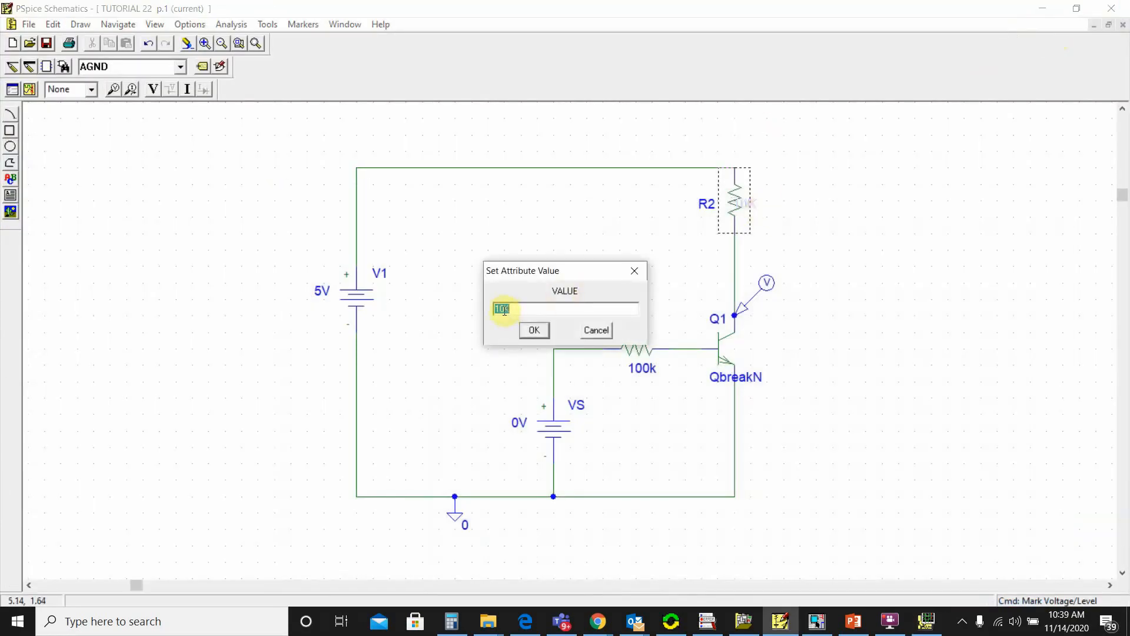
text(4.7K)
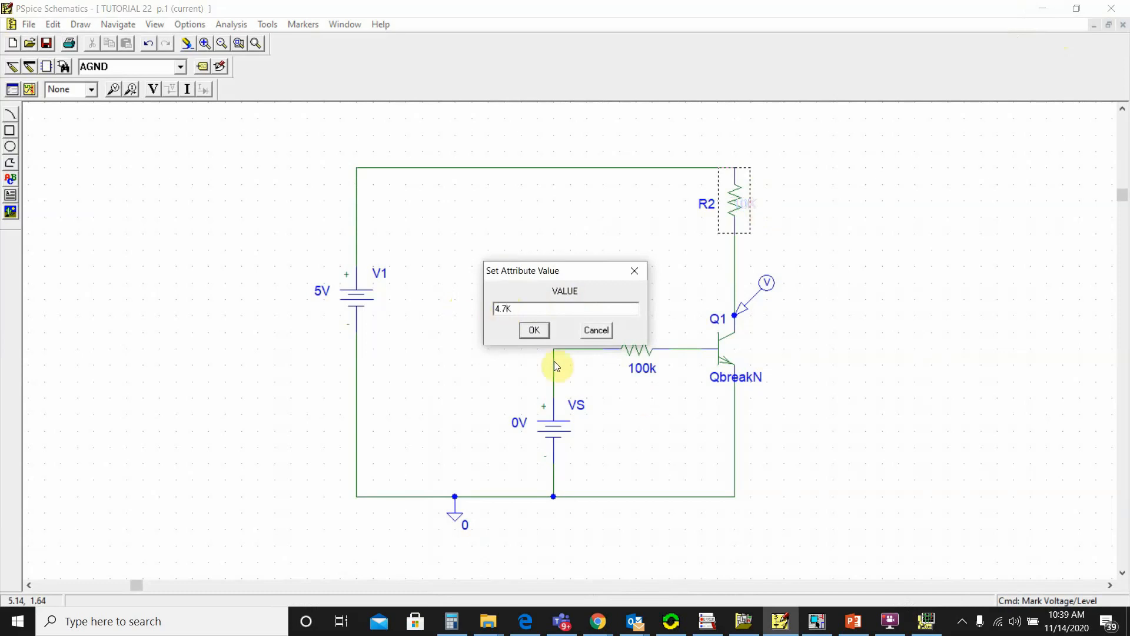
click(534, 330)
- Rerun the simulation with R2 at 4.7K, view the collector voltage plot maximized, and switch back to PSpice Schematics
click(28, 89)
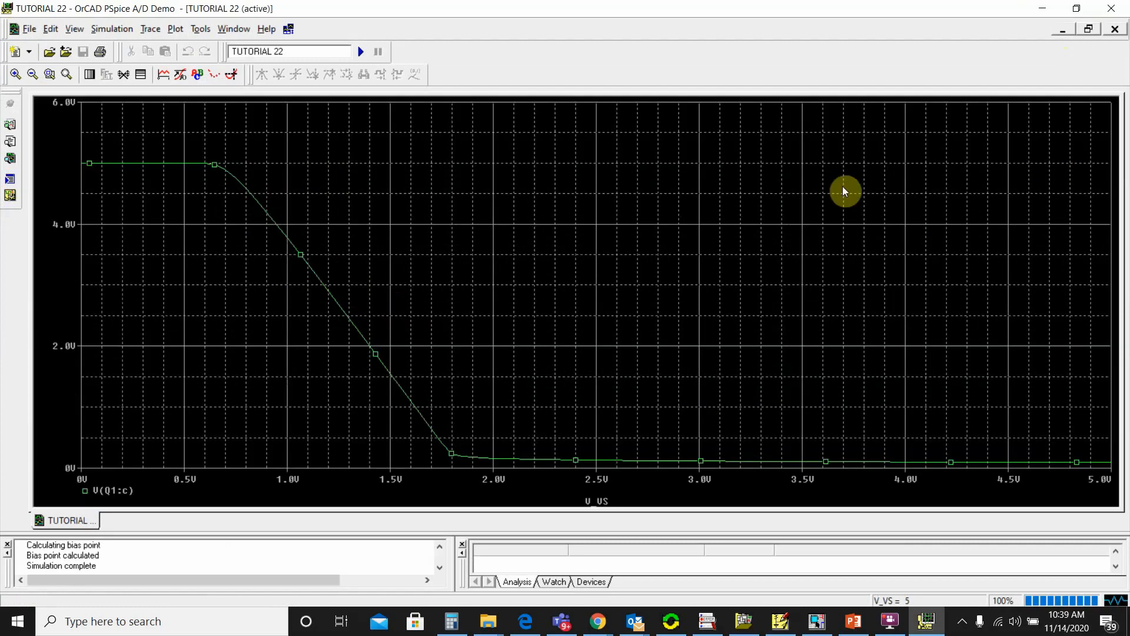
click(1000, 168)
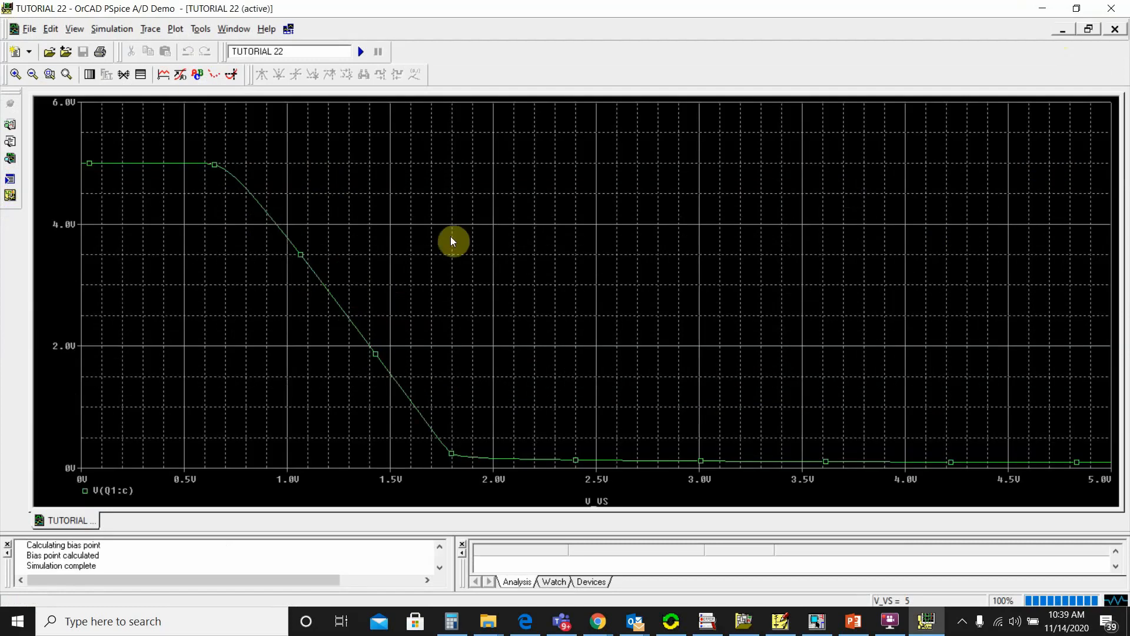
click(1063, 30)
click(140, 496)
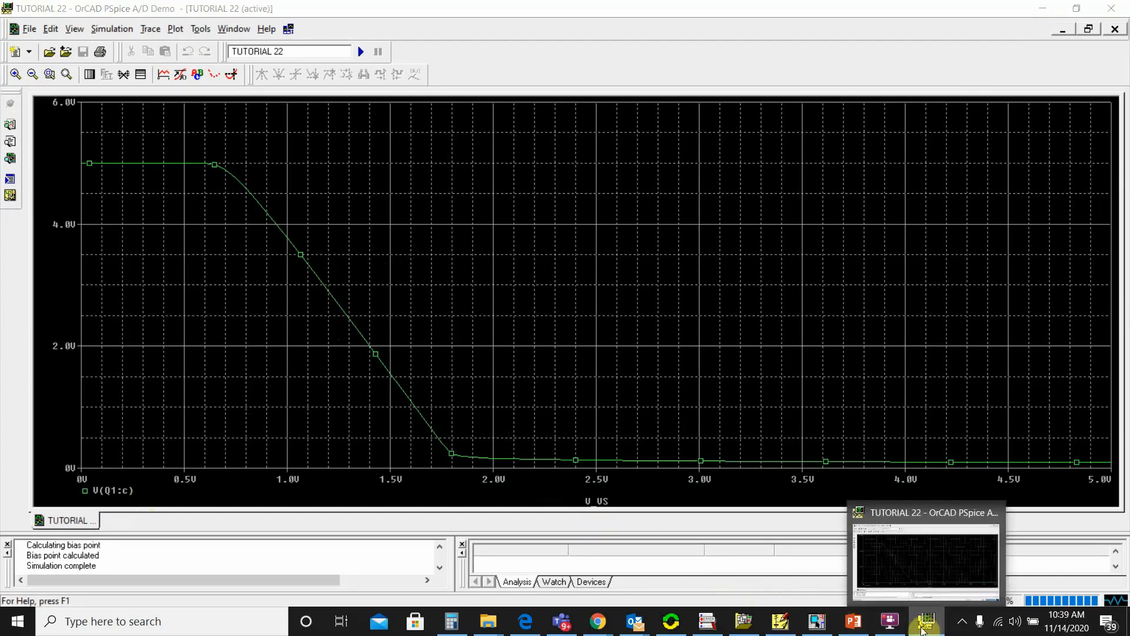
drag(922, 631, 880, 629)
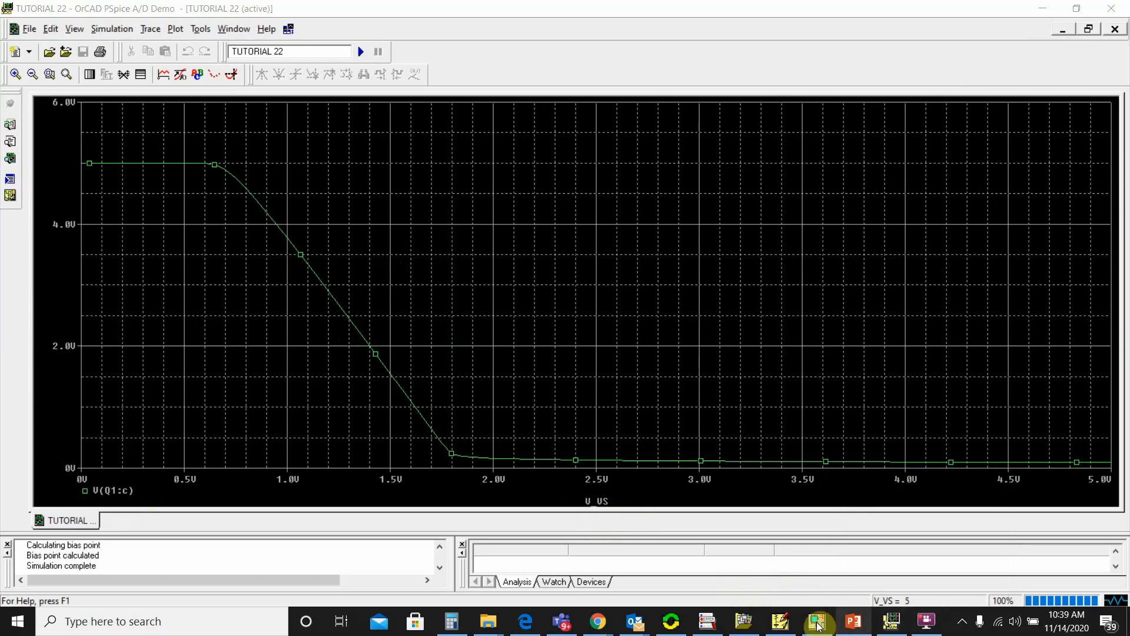
click(781, 622)
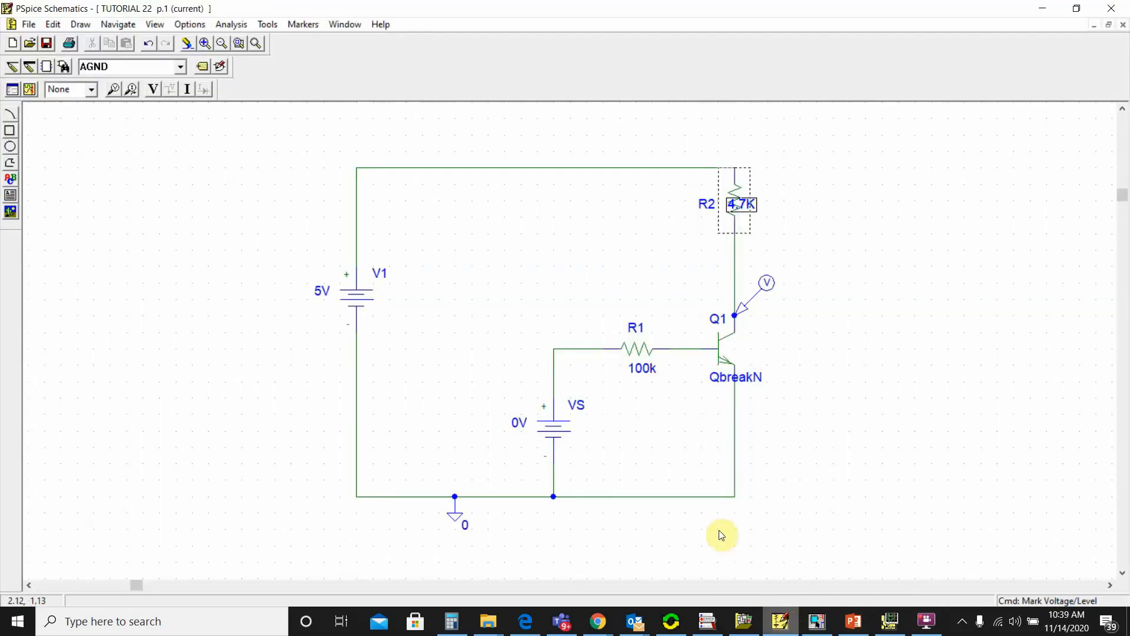
- Change the collector resistor R2 to 10K again for another comparison
double_click(753, 211)
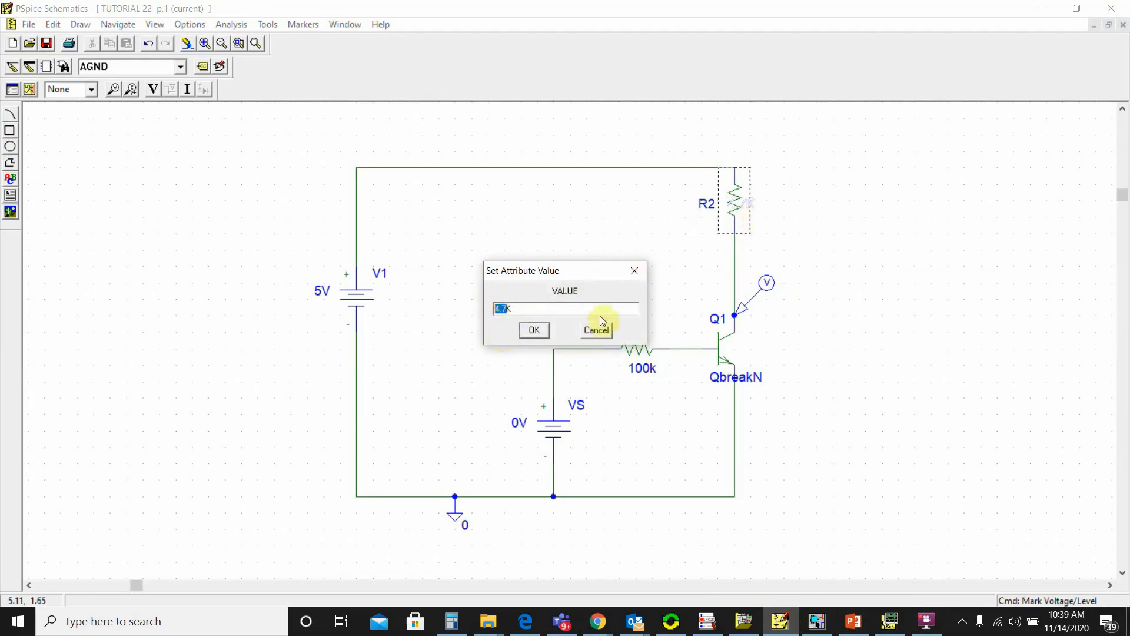
text(10K)
click(533, 330)
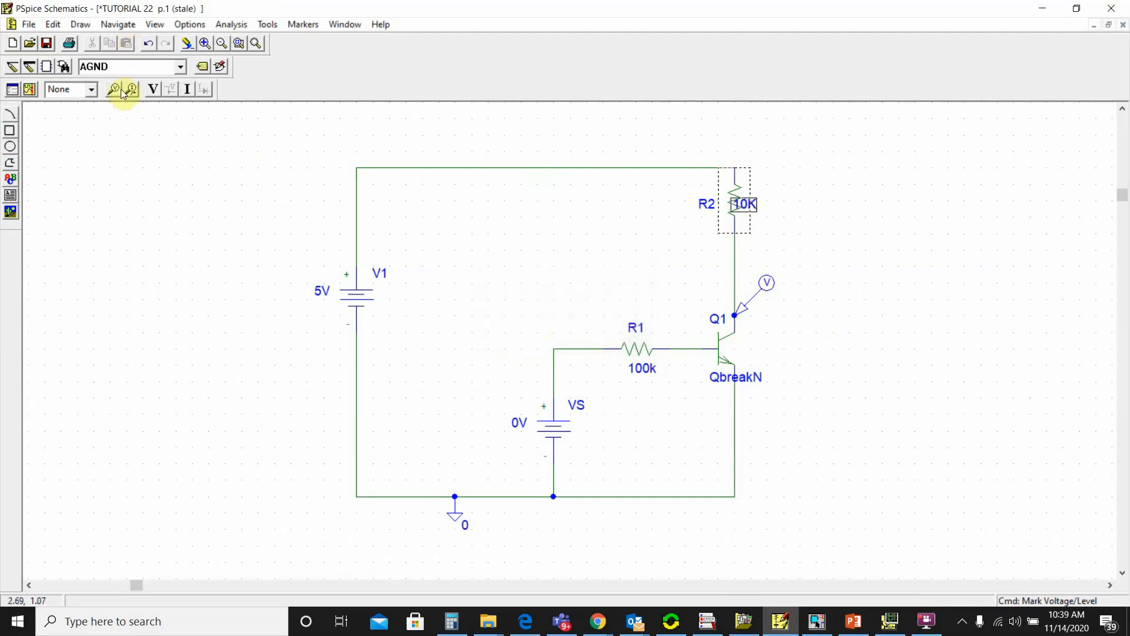
- Rerun the sweep with R2 at 10K, check the collector voltage curve in OrCAD PSpice A/D, and return to PSpice Schematics
click(27, 89)
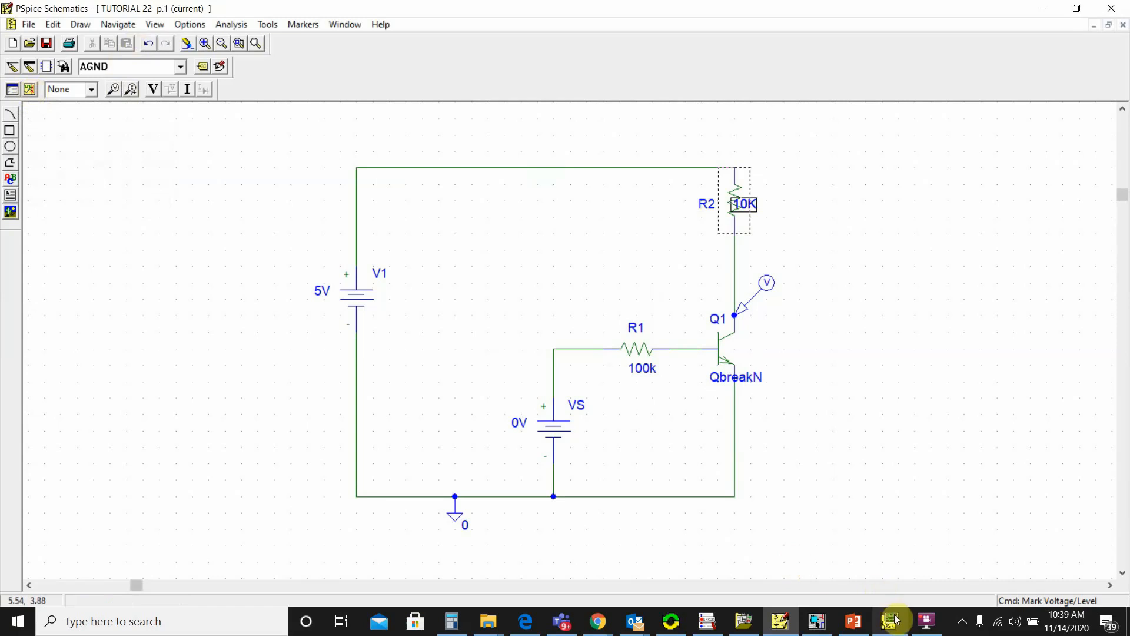
click(890, 621)
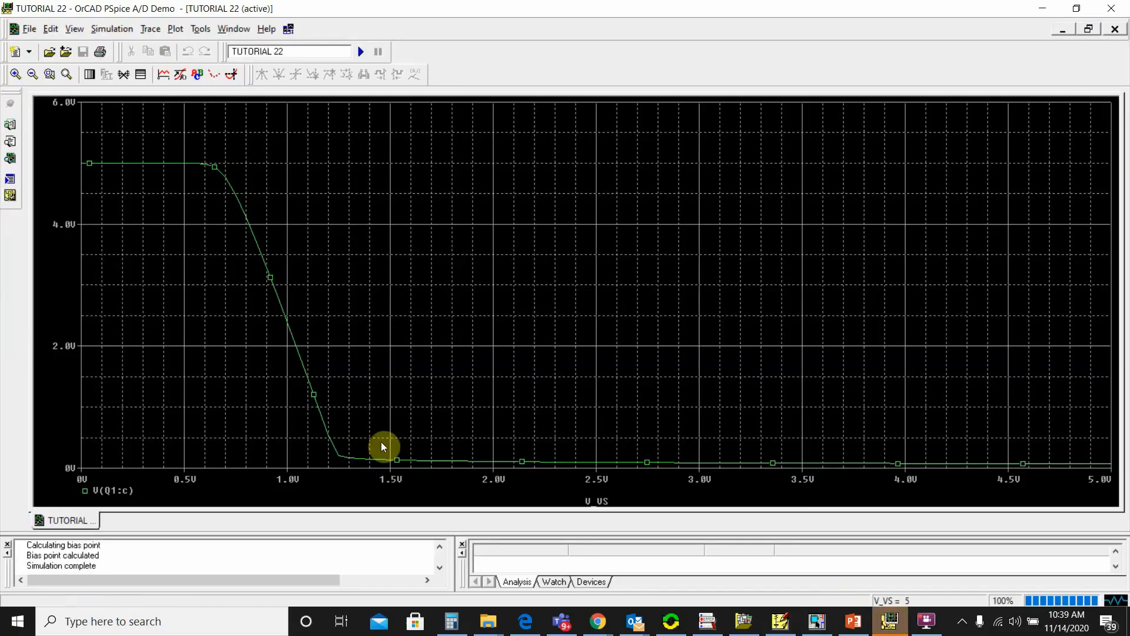
click(784, 623)
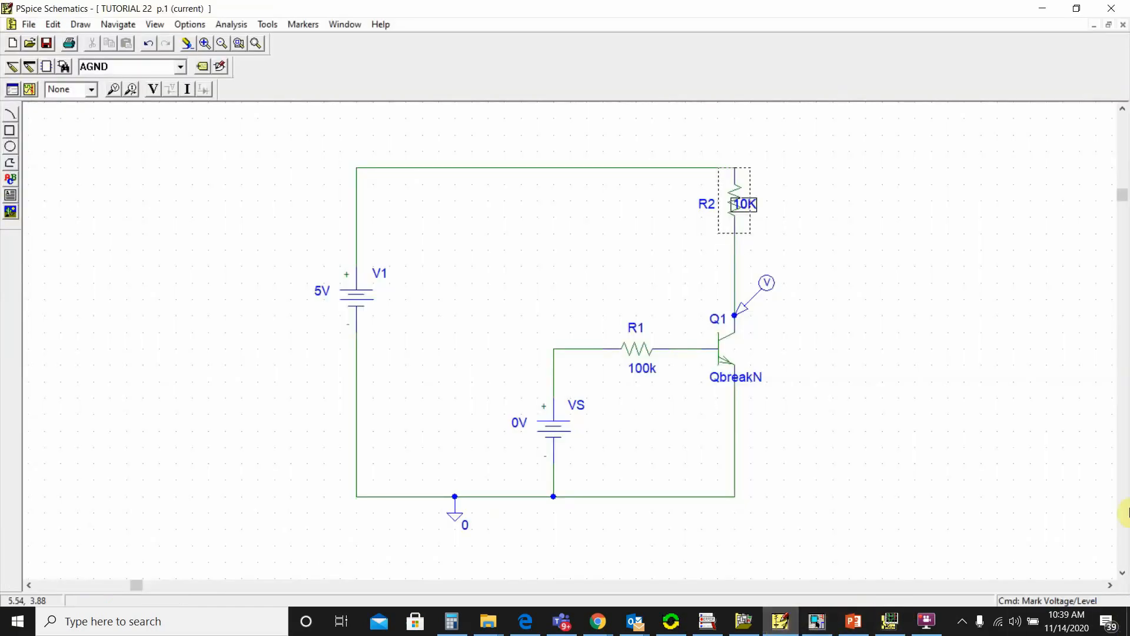
- Set the value of the collector resistor R2 to 20K
double_click(746, 205)
drag(504, 305, 446, 311)
text(20)
click(534, 331)
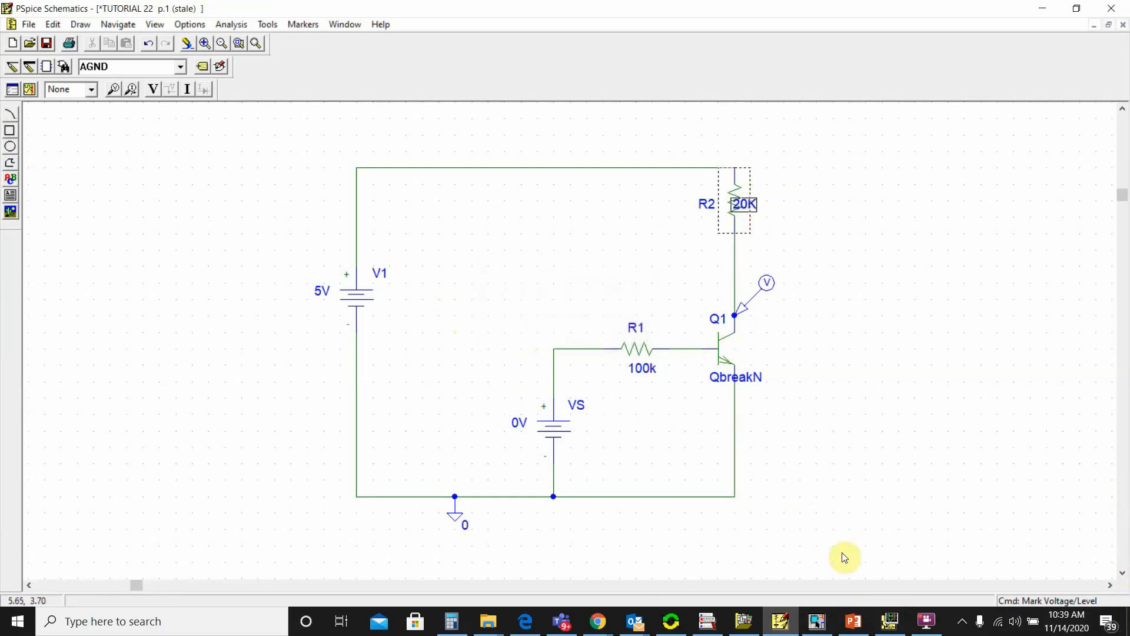
- Run the simulation with R2 at 20K, examine the collector voltage plot against VS, and minimize the plot window
click(31, 90)
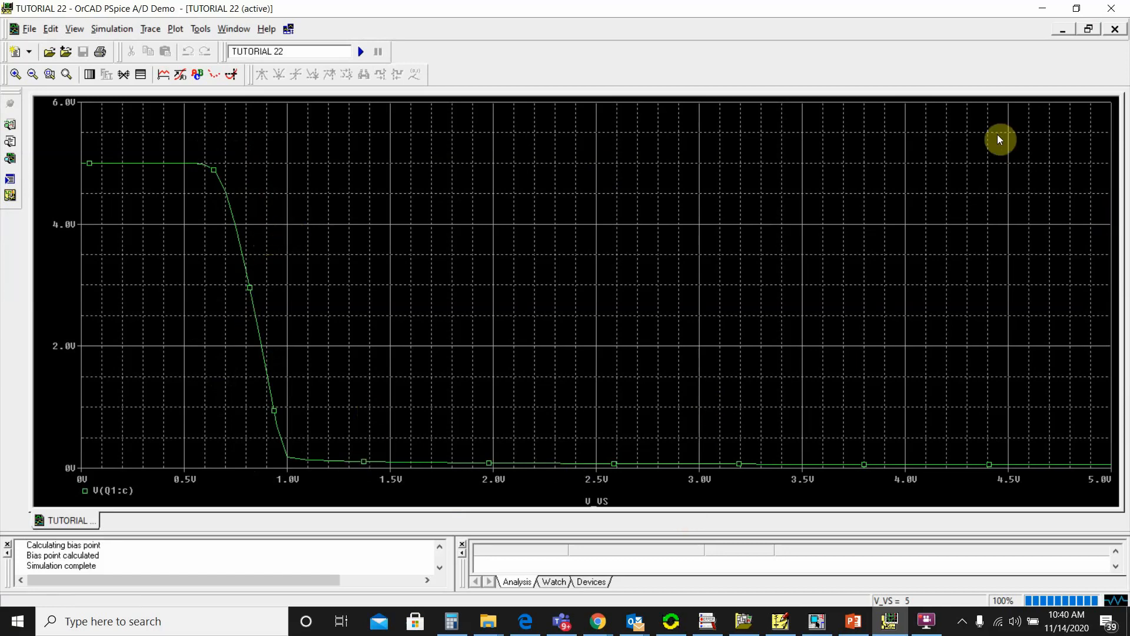
click(1058, 31)
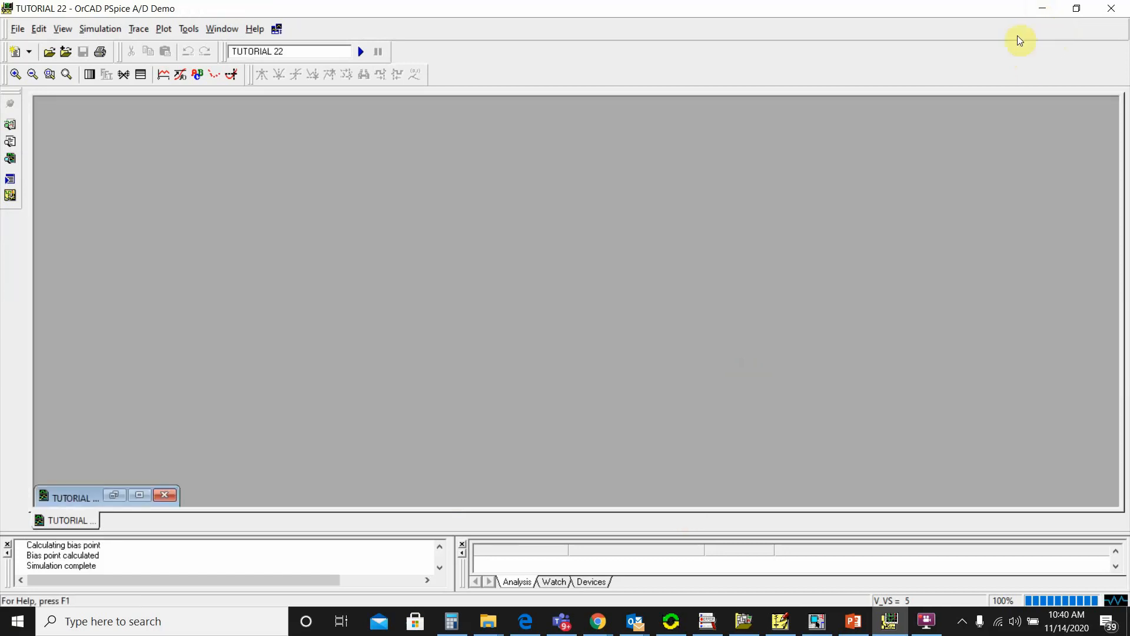
click(139, 496)
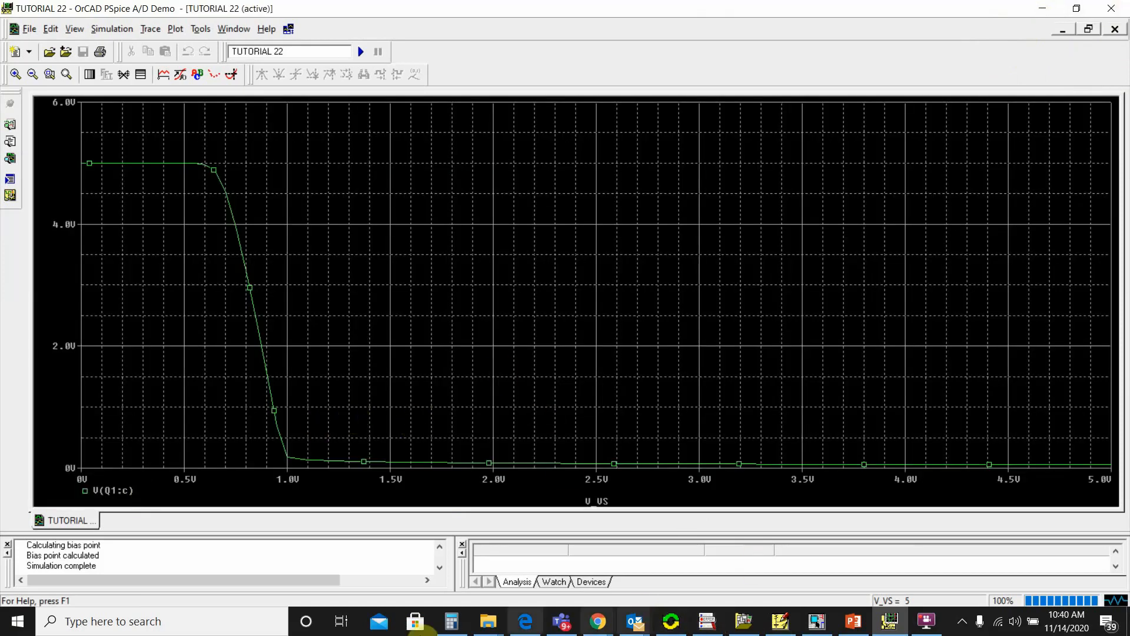
click(1065, 29)
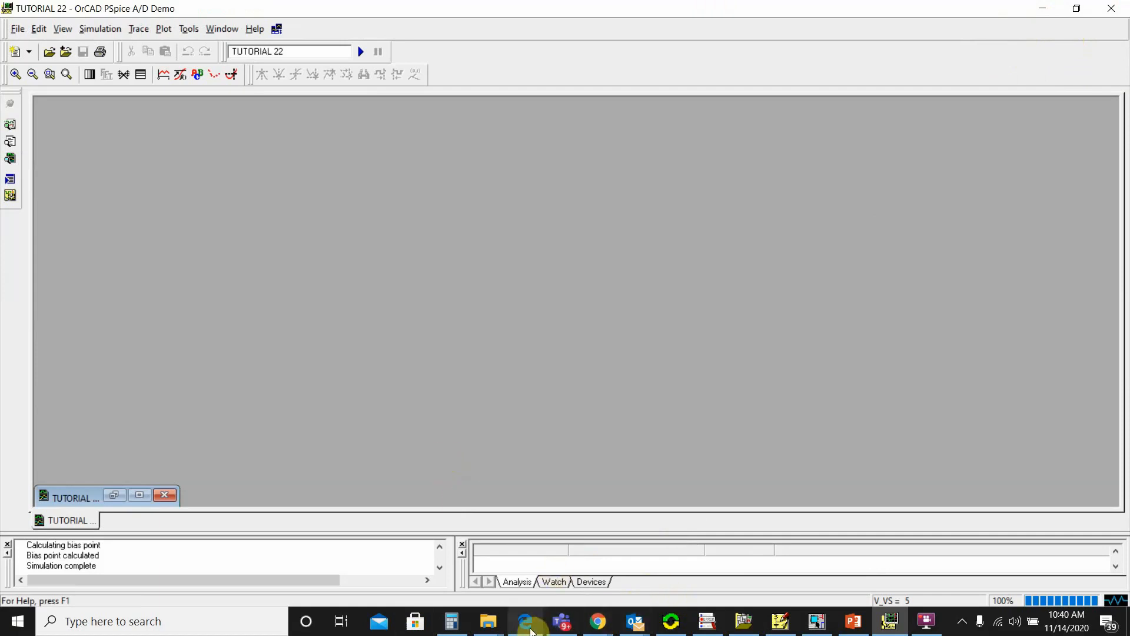
- Switch to the tutorial PDF in Microsoft Edge, review how to set the transistor's BF to 125, and minimize the browser
click(524, 618)
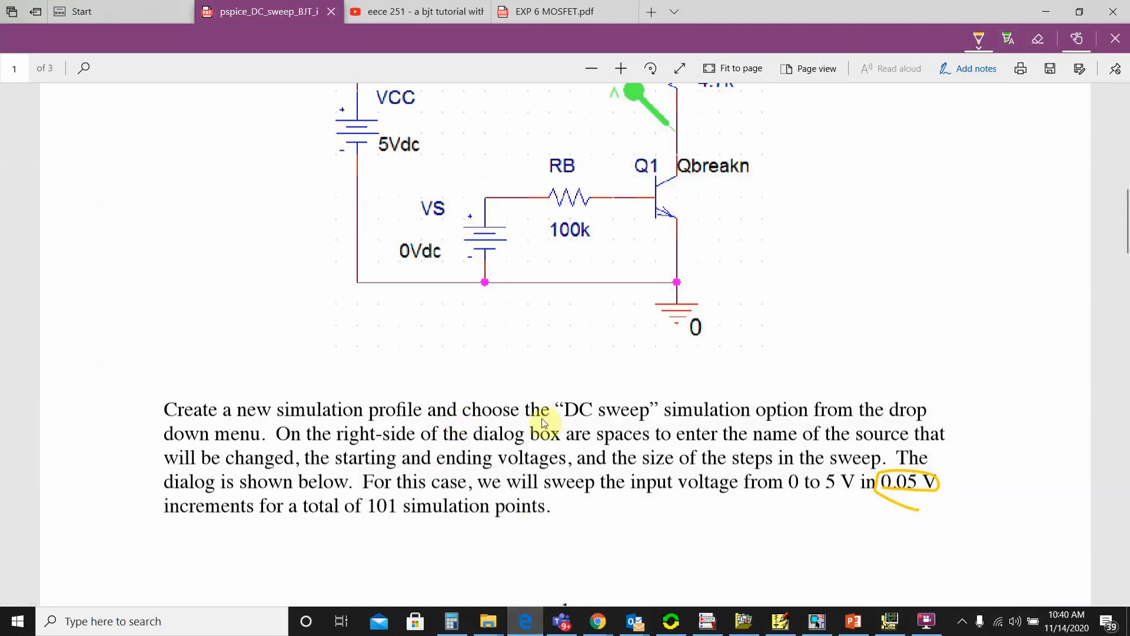
scroll(547, 423, up, 7)
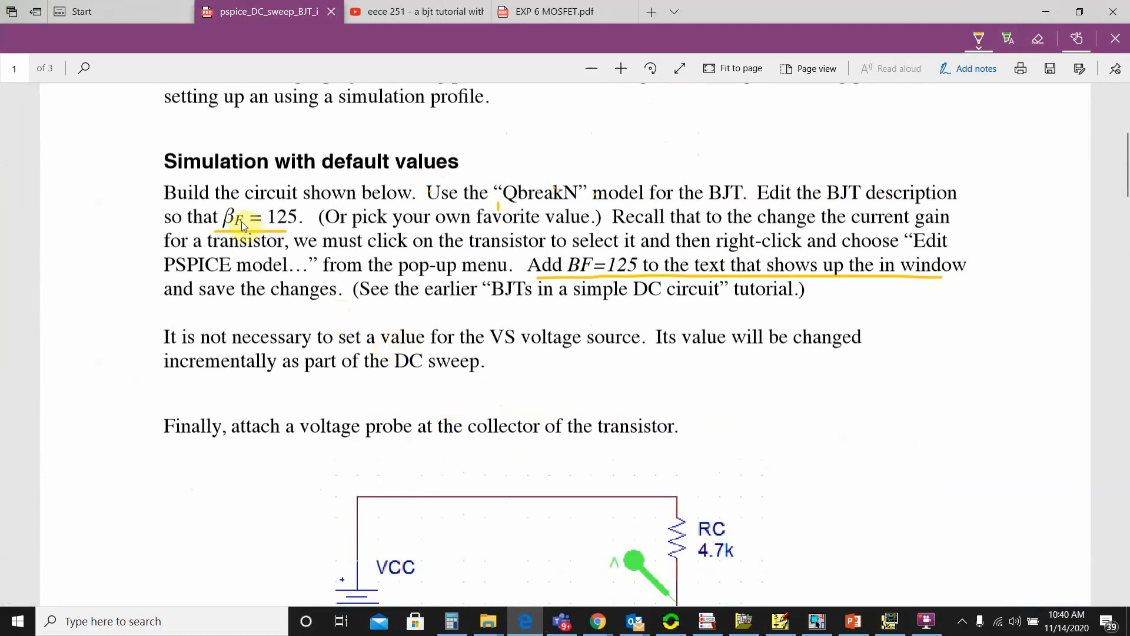
scroll(265, 227, up, 2)
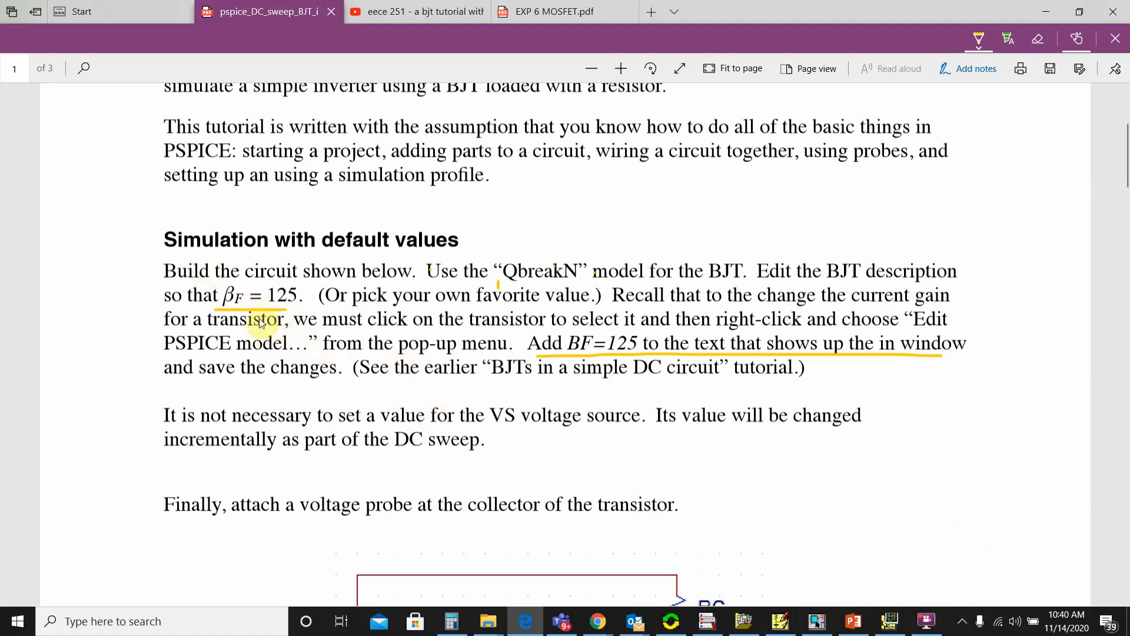
click(780, 621)
click(941, 320)
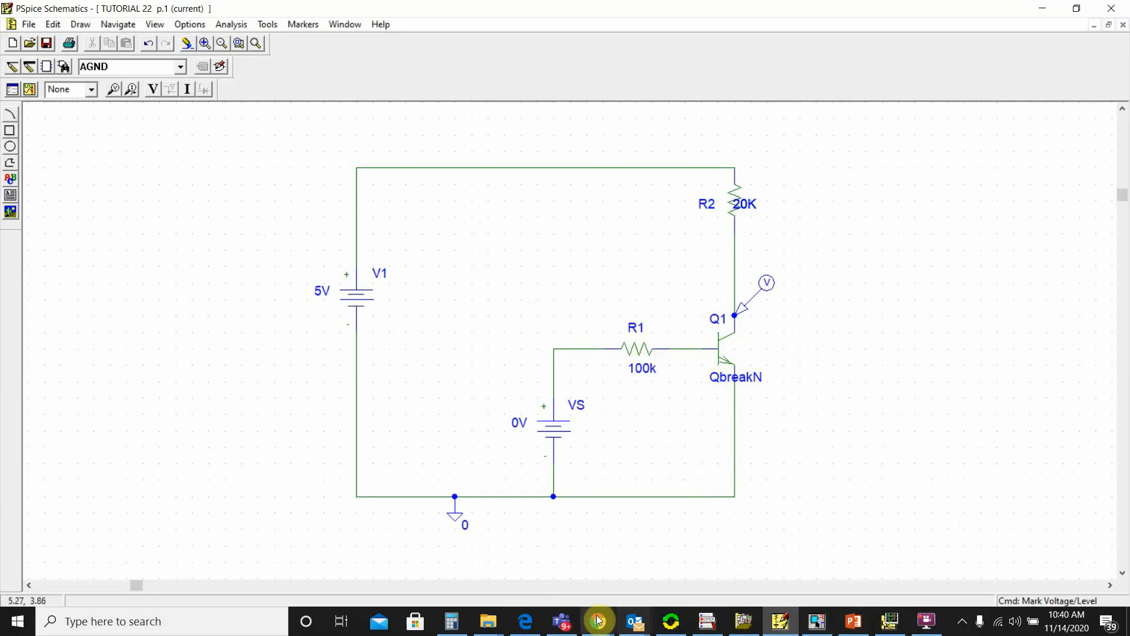
click(525, 622)
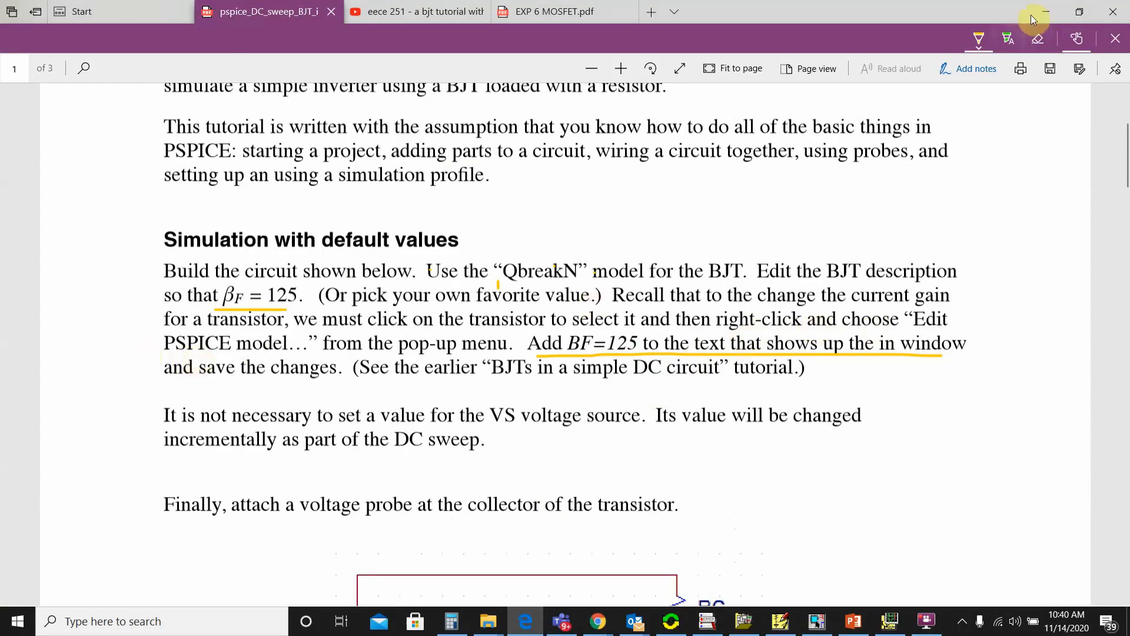
click(1045, 11)
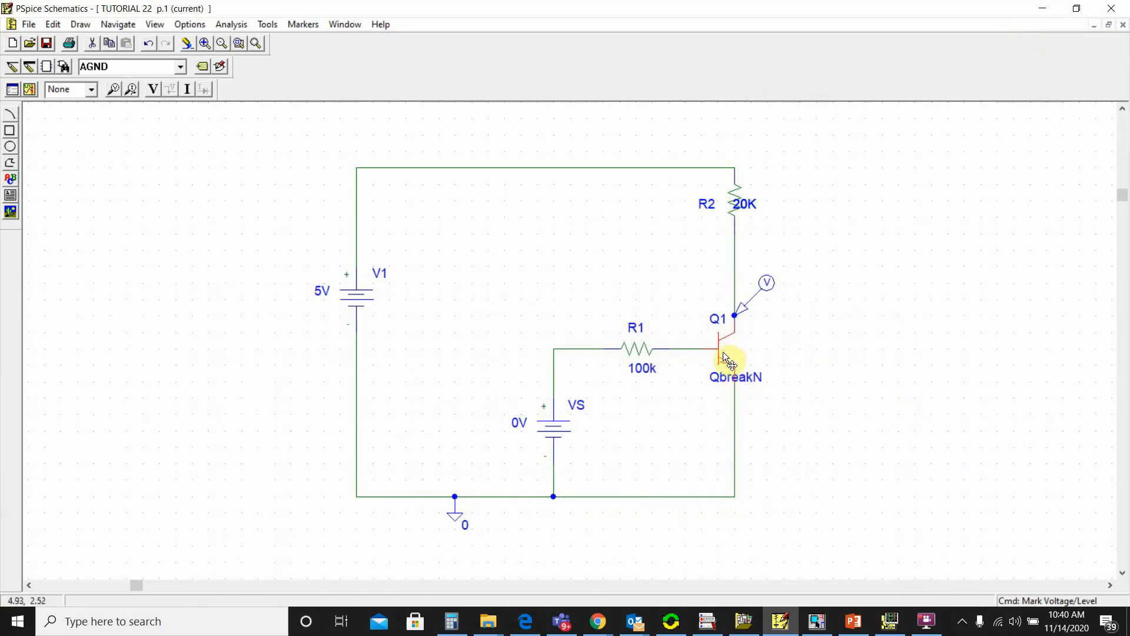
- Switch to OrCAD Capture, examine the PSpice model text of transistor Q1, and close the Model Editor without saving
click(848, 354)
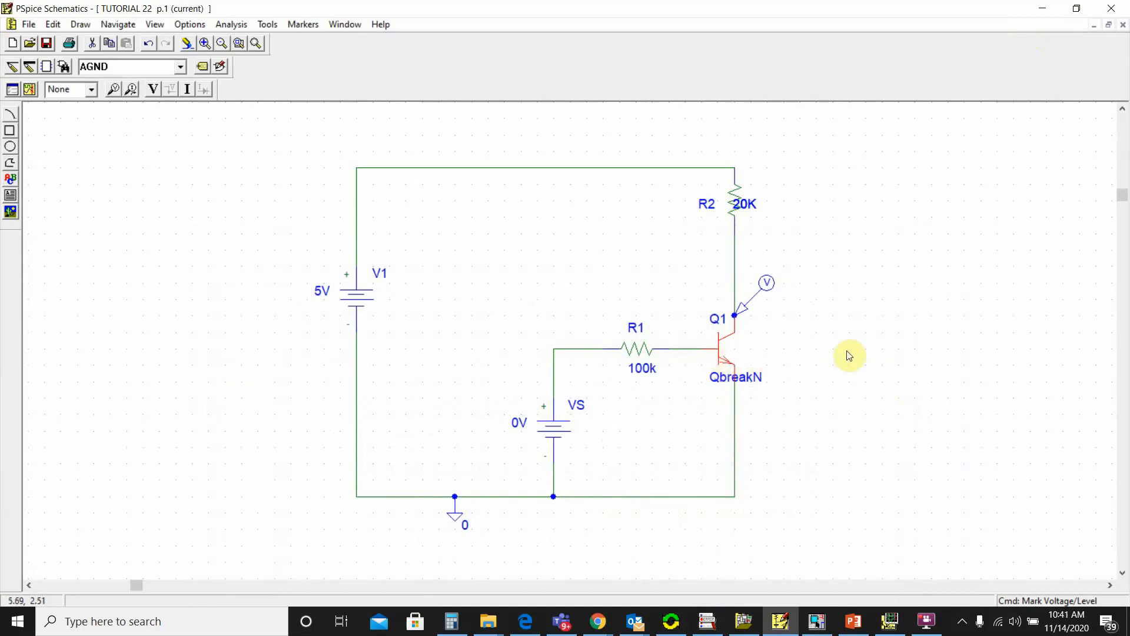
click(820, 625)
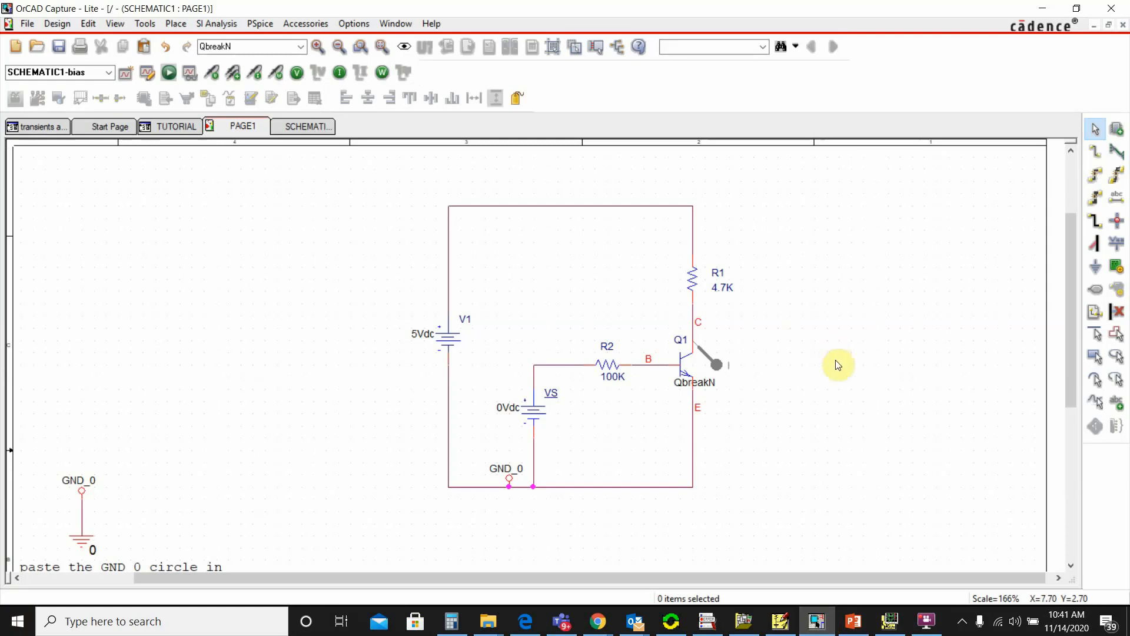
right_click(680, 365)
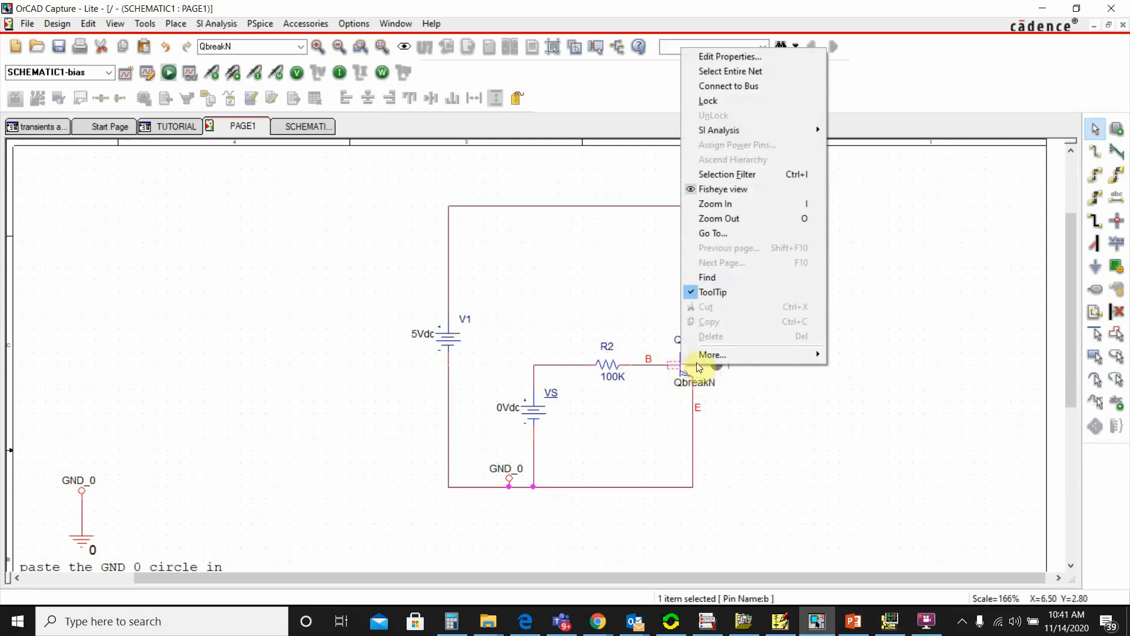
click(912, 415)
click(681, 364)
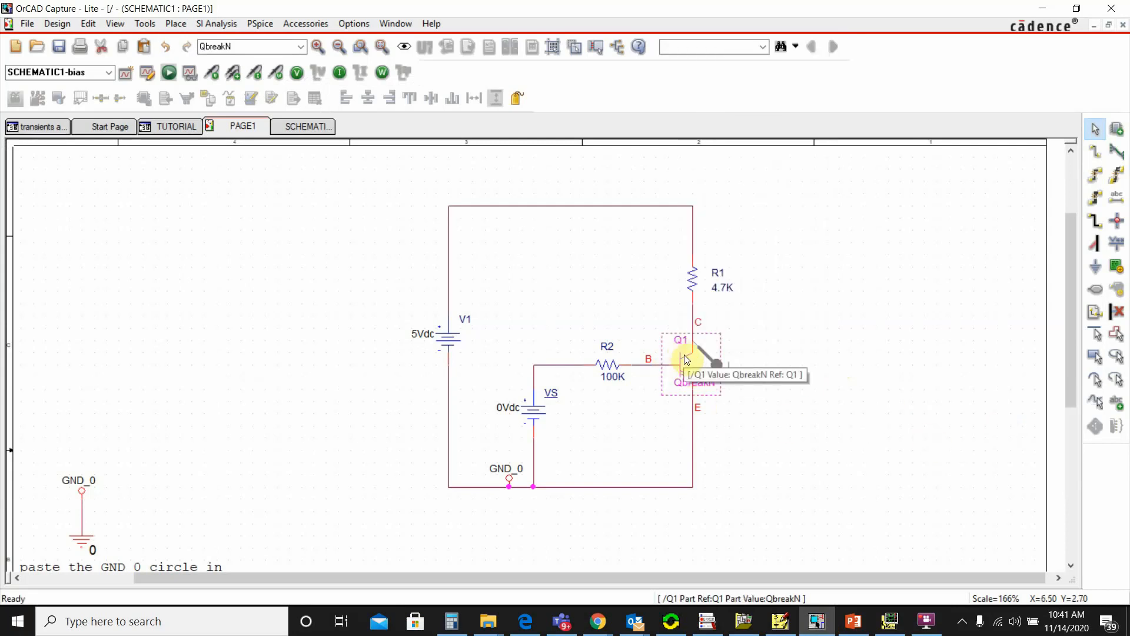
right_click(685, 359)
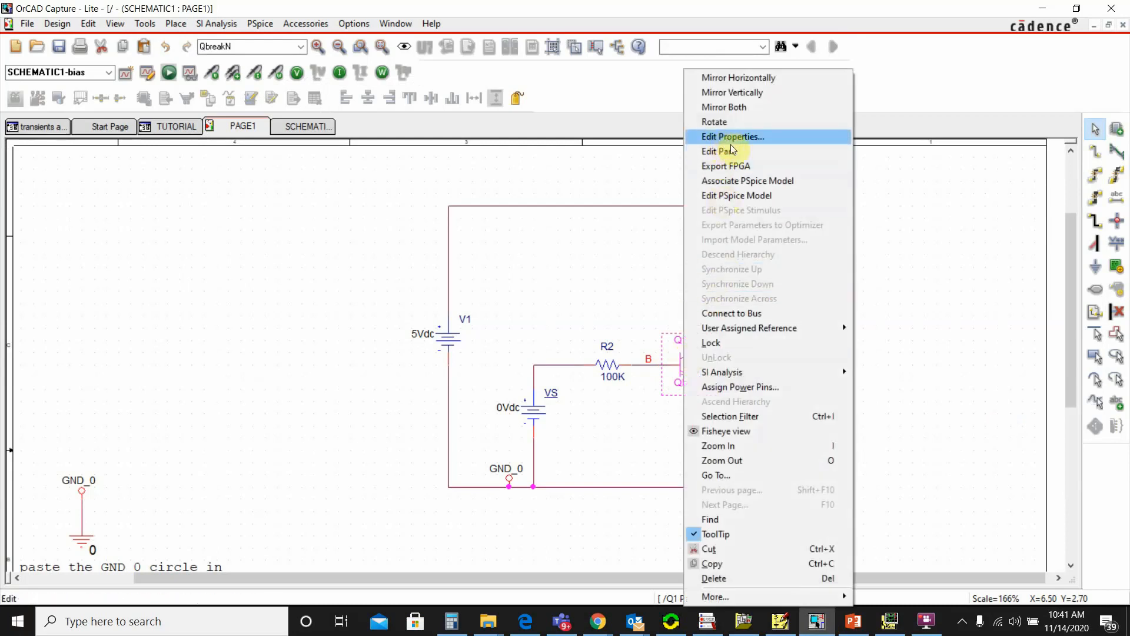
click(730, 196)
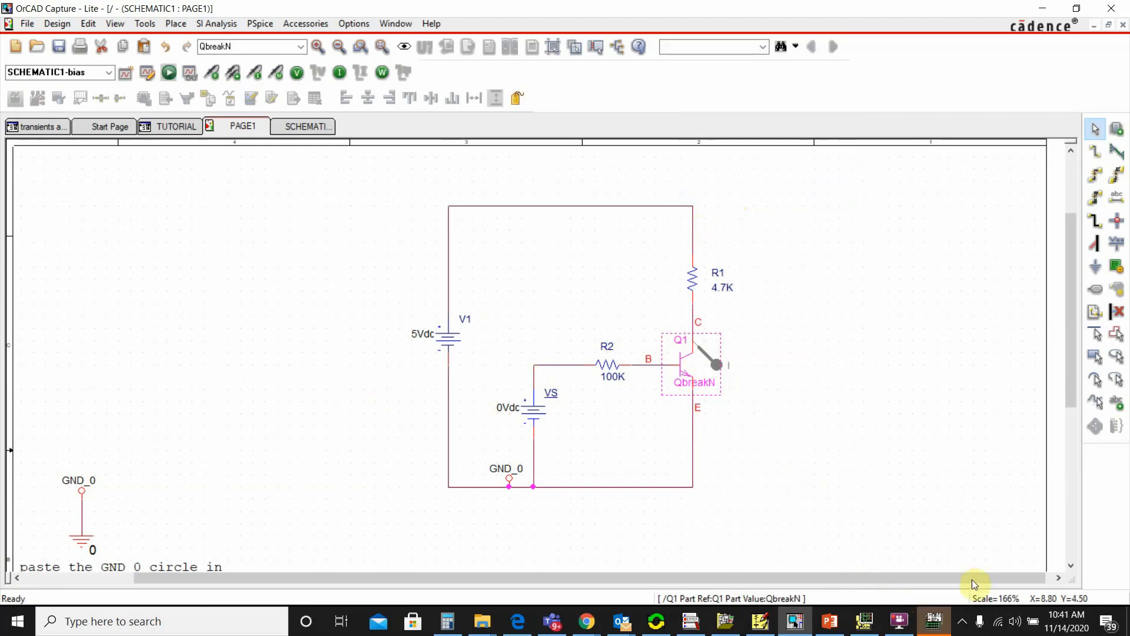
click(933, 621)
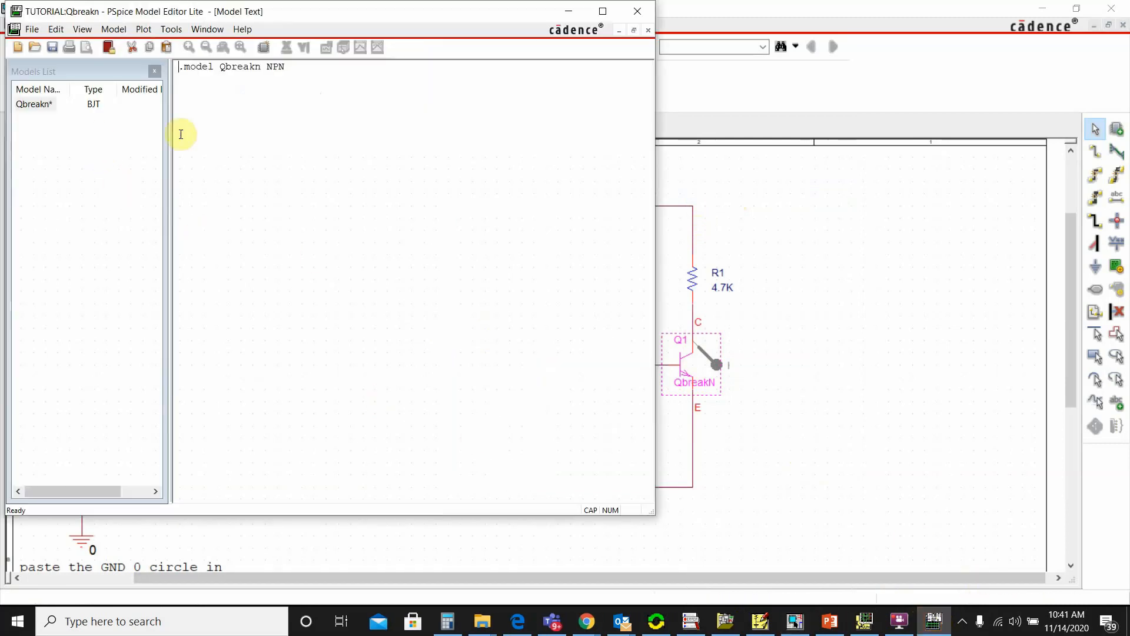
drag(172, 185, 319, 200)
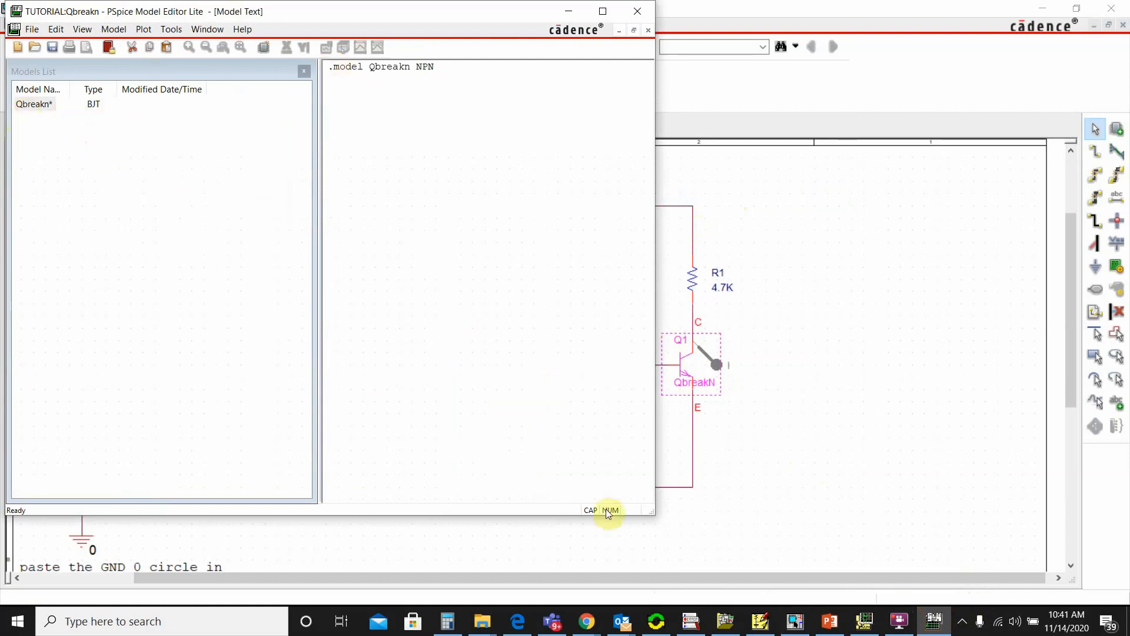
click(638, 12)
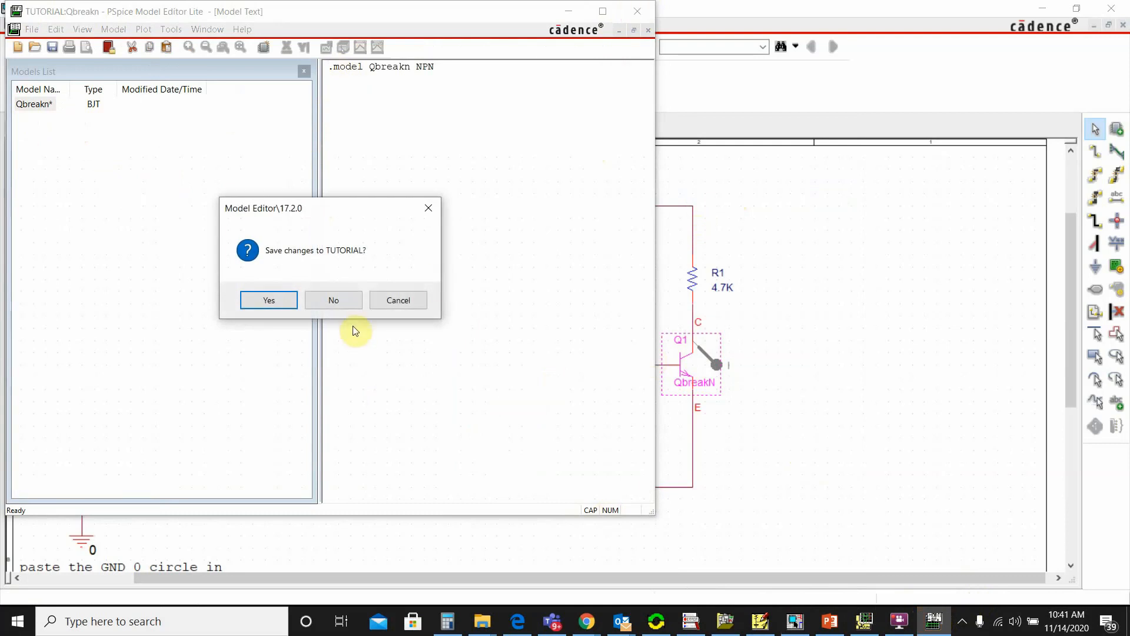
click(337, 302)
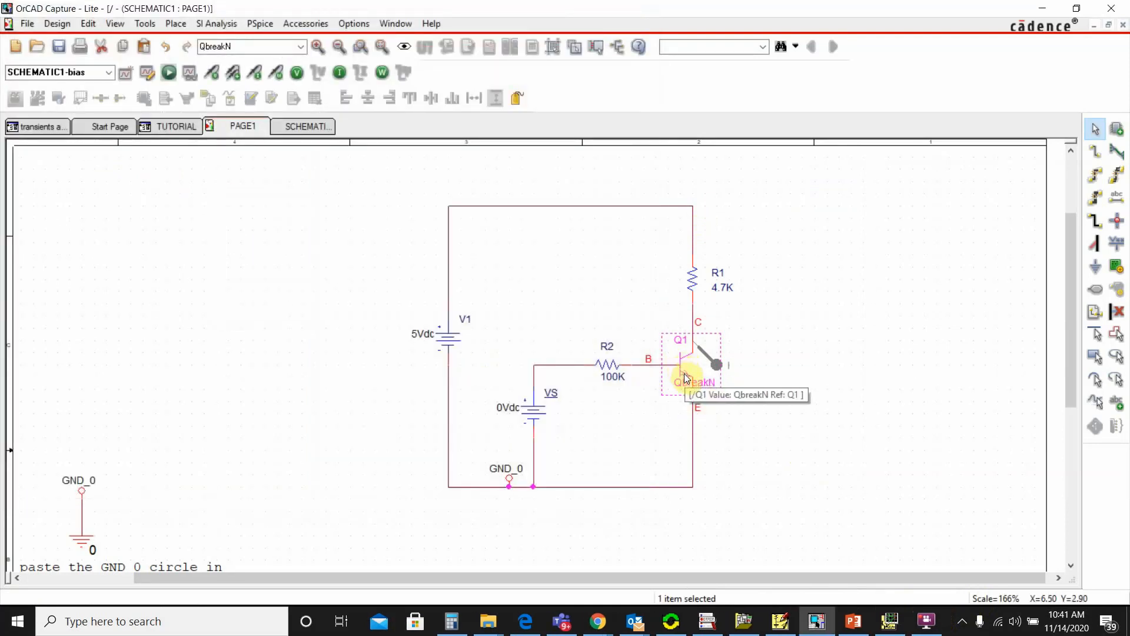
- Reopen the PSpice model of transistor Q1 for another look and discard the changes on closing
right_click(679, 366)
click(729, 196)
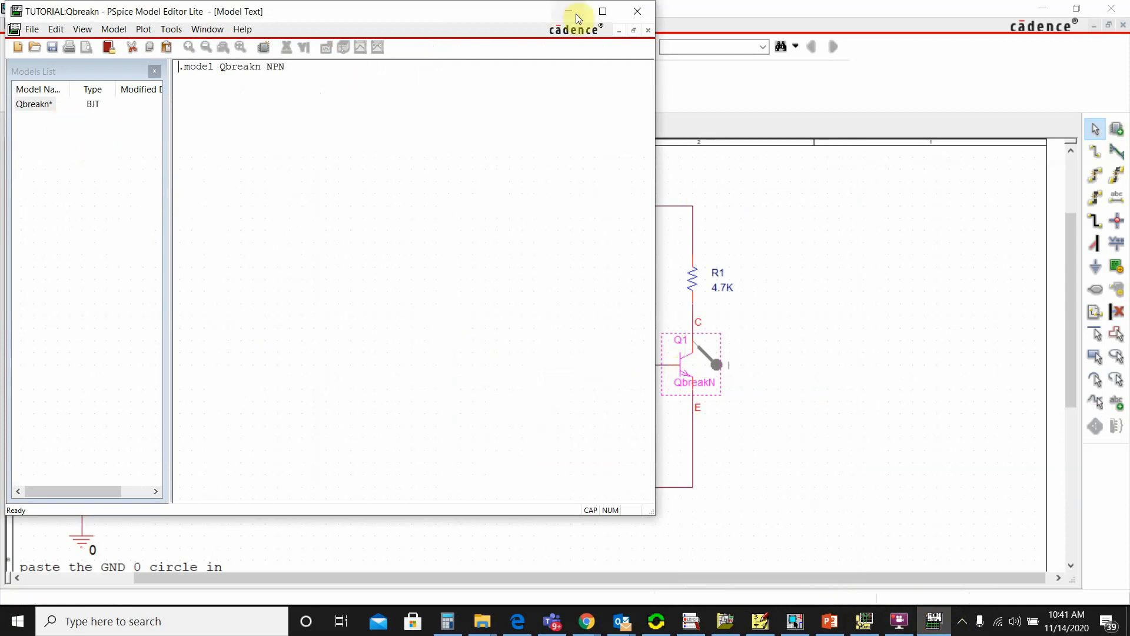
click(636, 13)
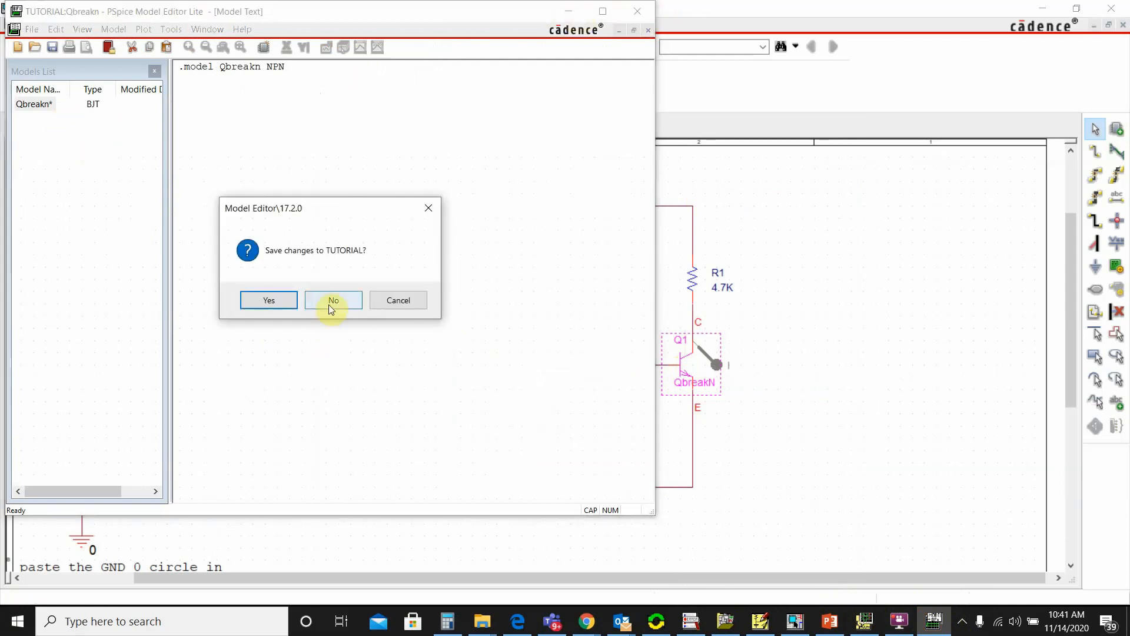
drag(328, 306, 407, 303)
click(408, 303)
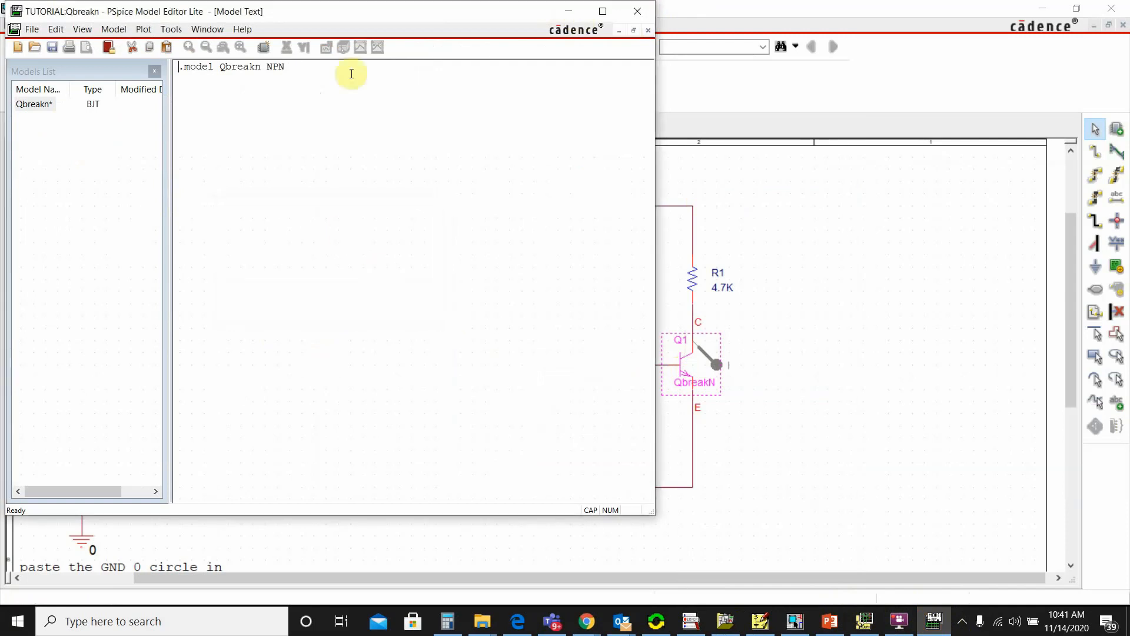
click(637, 11)
click(322, 303)
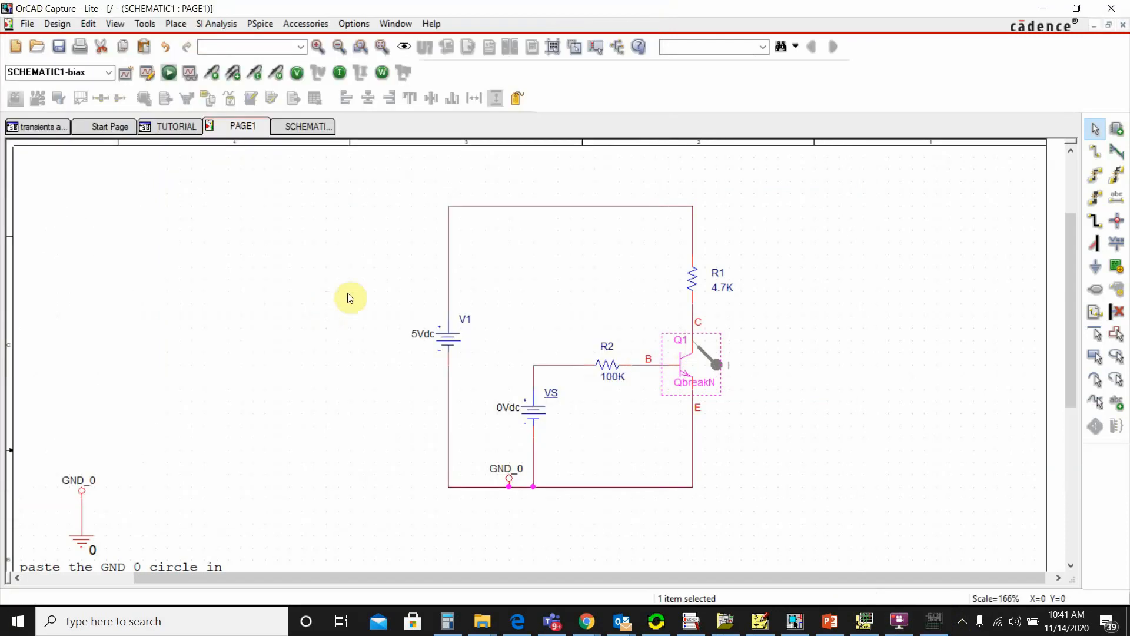
- Place a Q2N3904 transistor in the empty area beside the V1 source
click(240, 46)
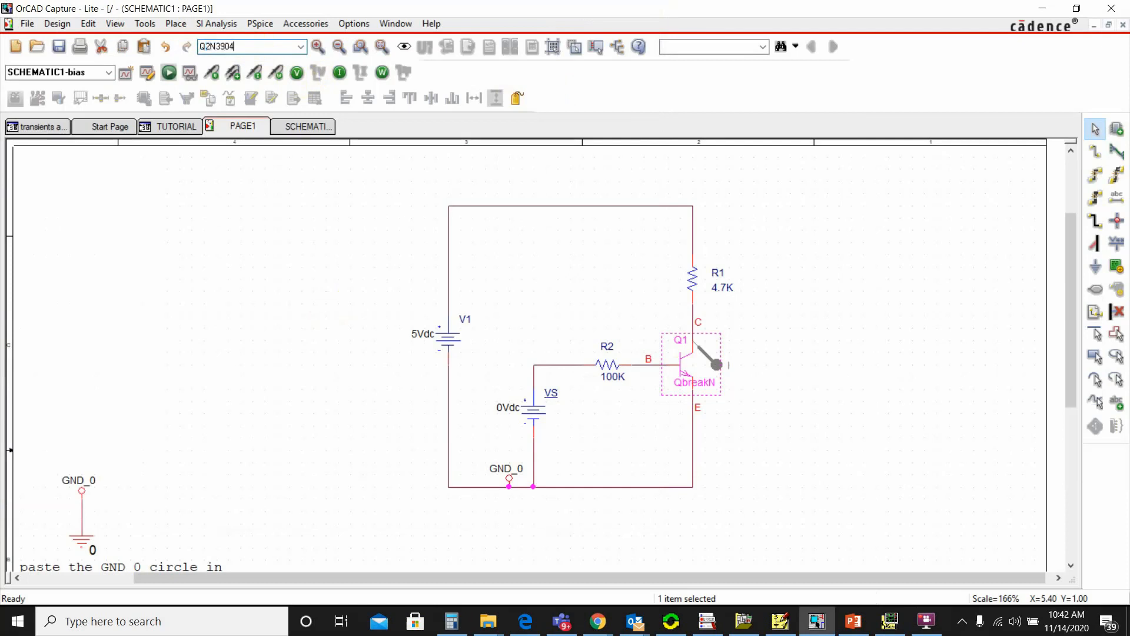
key(Return)
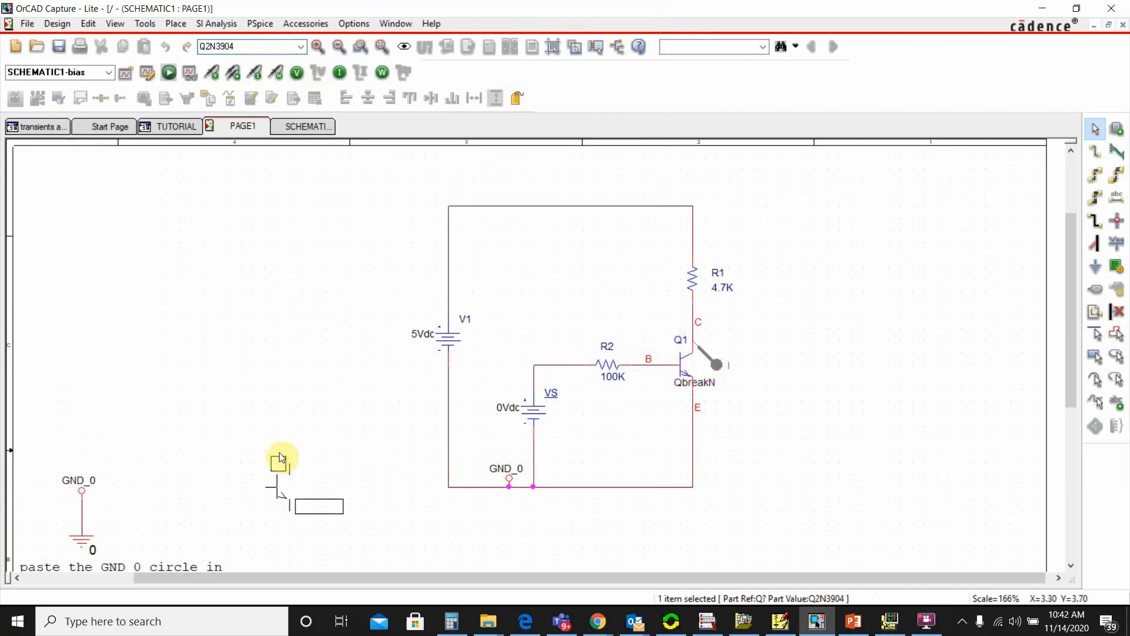
click(257, 320)
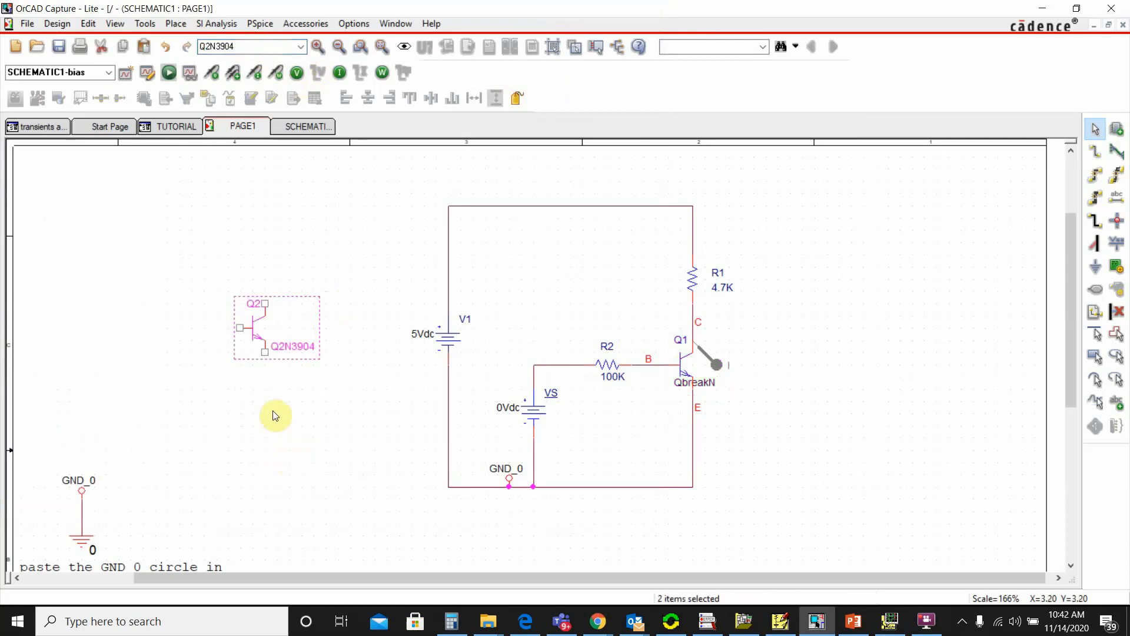
- Open the PSpice model of the Q2N3904, examine its smoke parameters and model text, and close it without saving
right_click(254, 334)
click(305, 202)
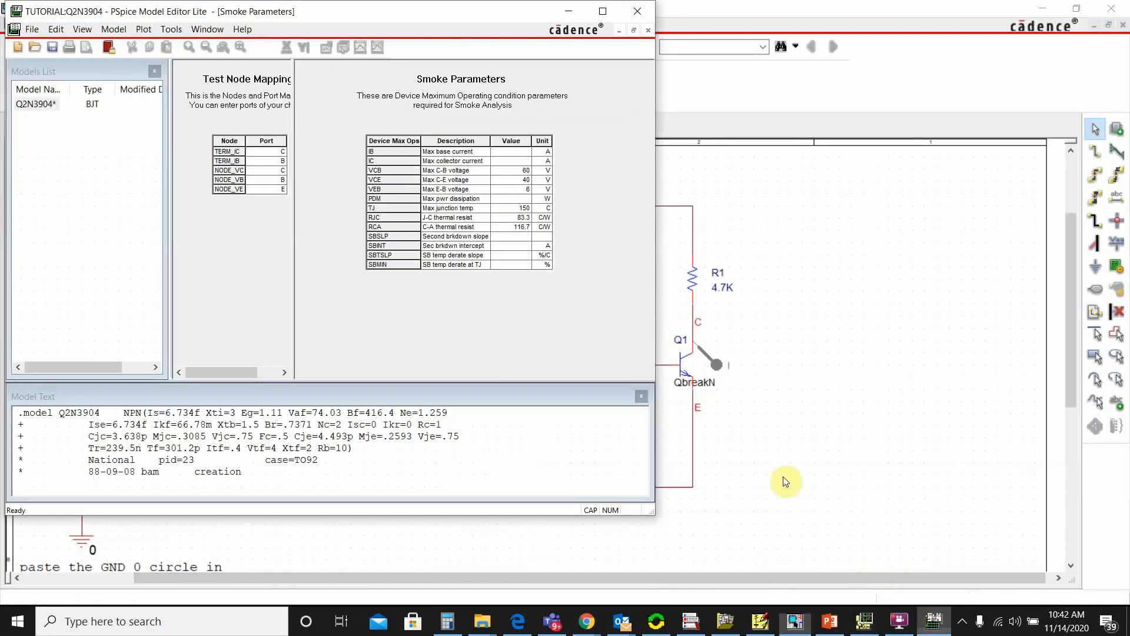
click(928, 622)
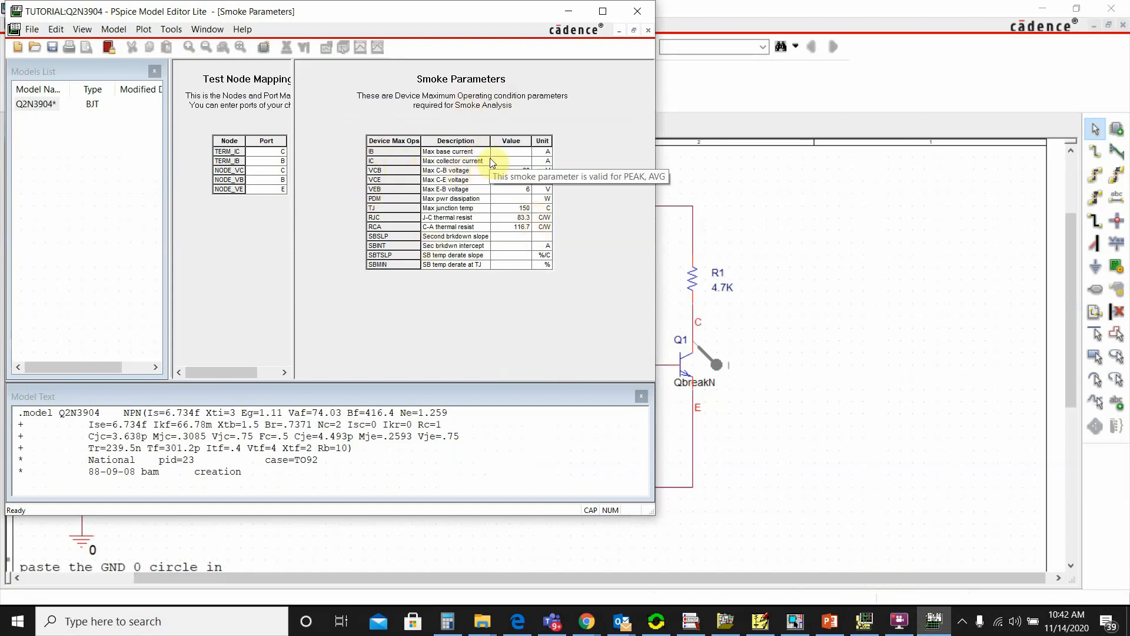
mouse_move(376, 163)
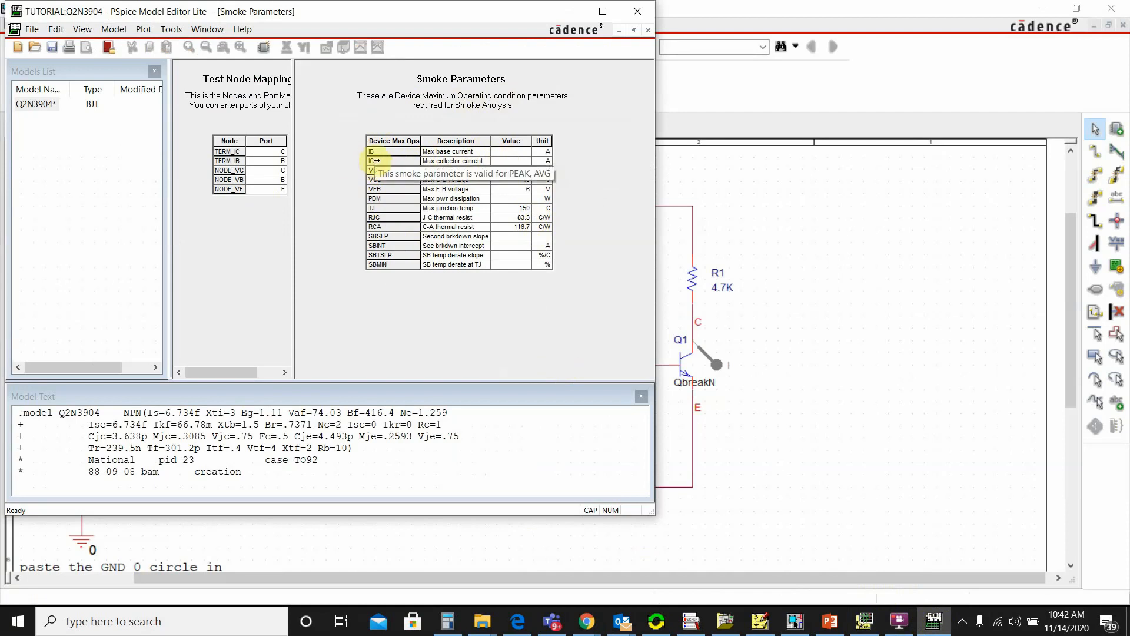
mouse_move(505, 168)
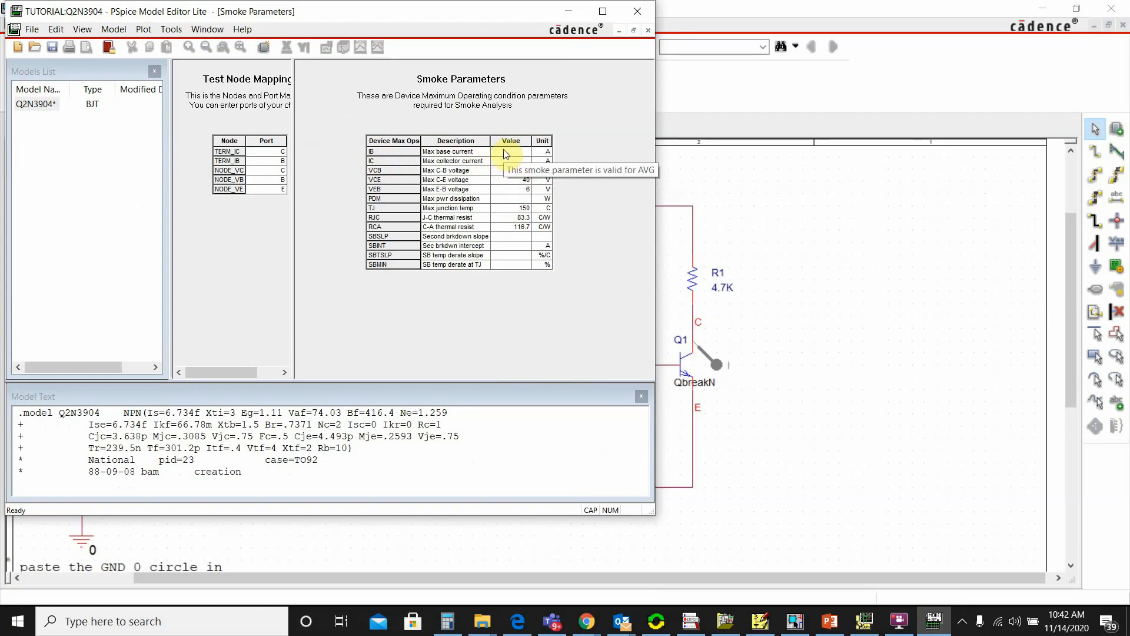
click(636, 12)
click(331, 300)
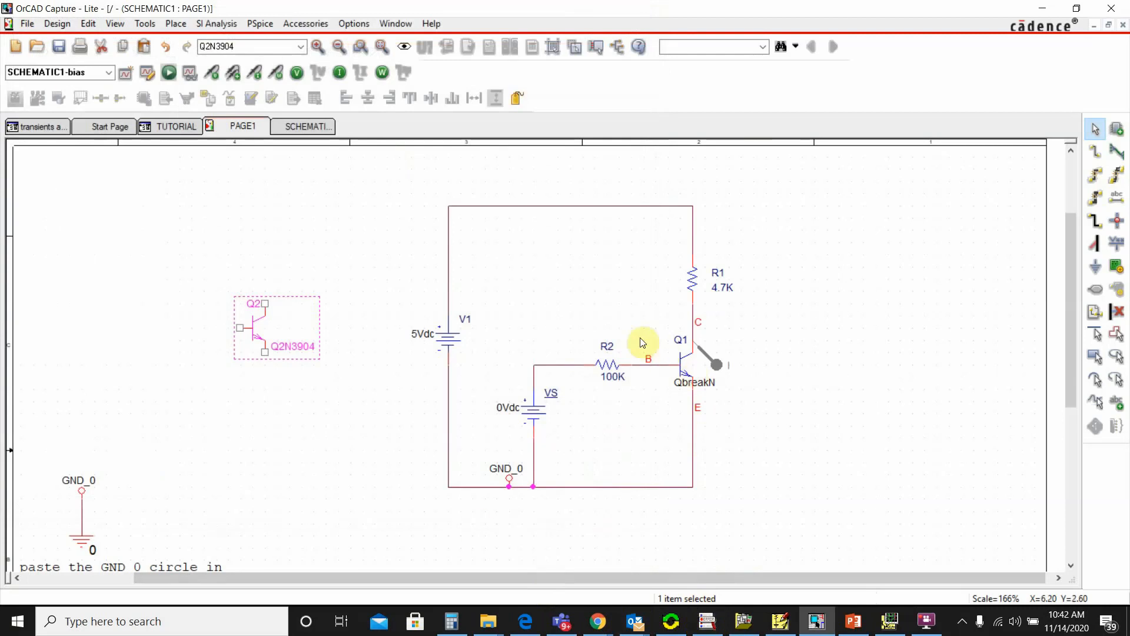
- Return to the inverter in PSpice Schematics and switch to the CircuitLab editor in Chrome to view the switch and transistor circuits
click(781, 621)
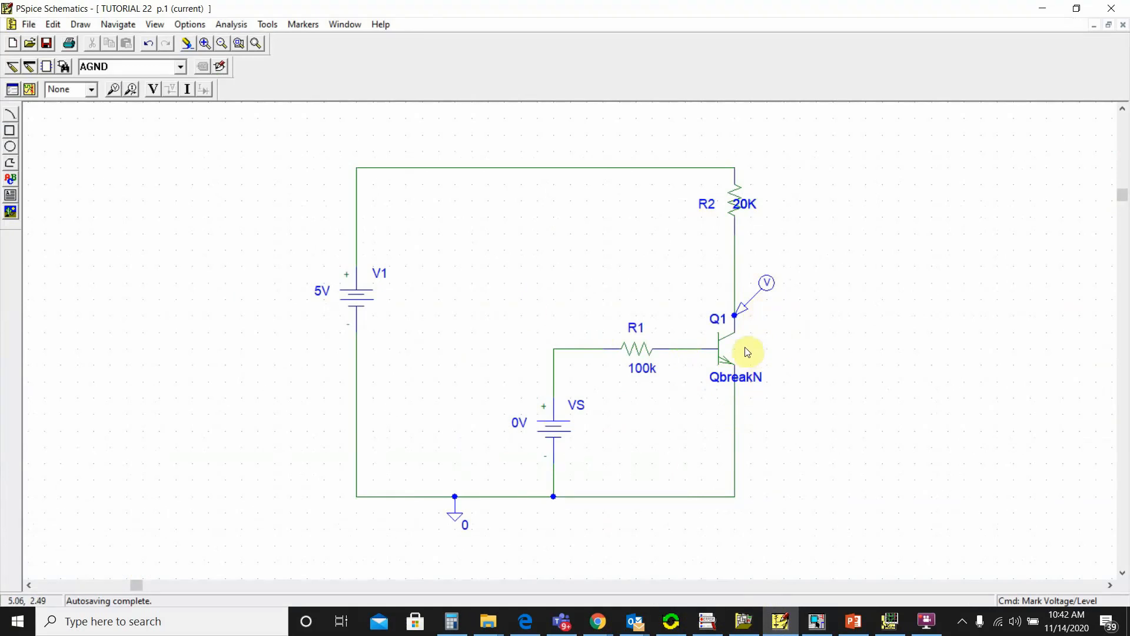
mouse_move(598, 621)
click(525, 559)
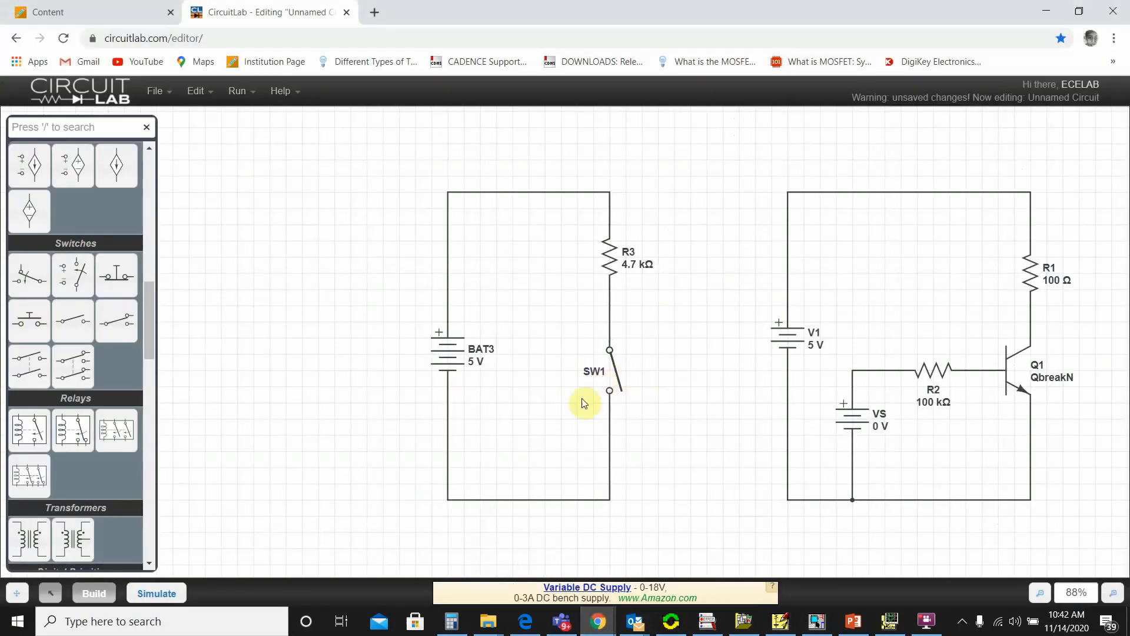